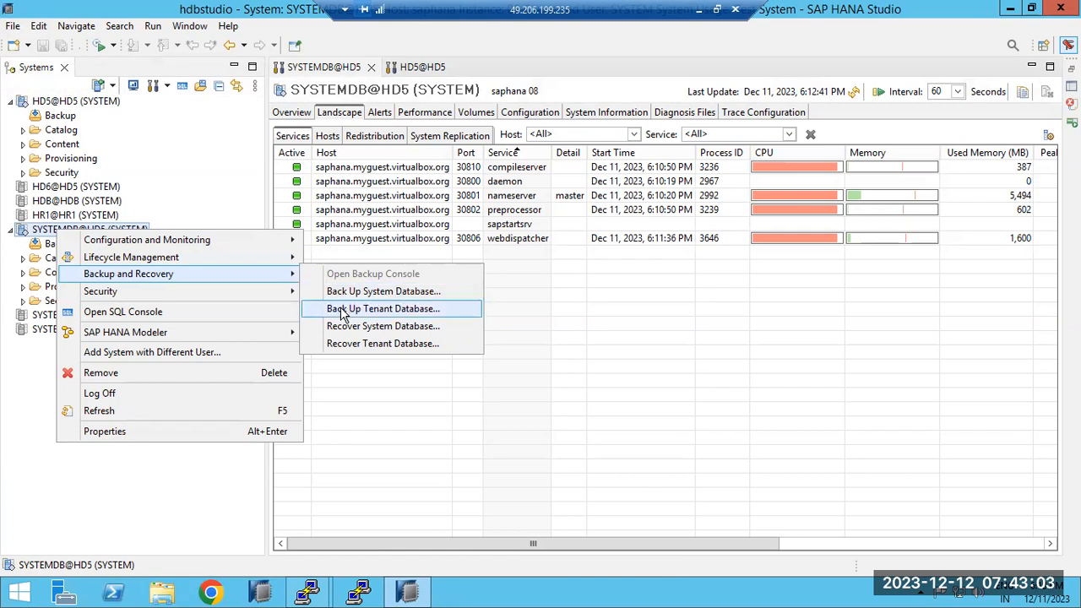
# Start a system database backup of SYSTEMDB@HD5 and set it to Differential Data Backup with destination type File
pyautogui.click(356, 294)
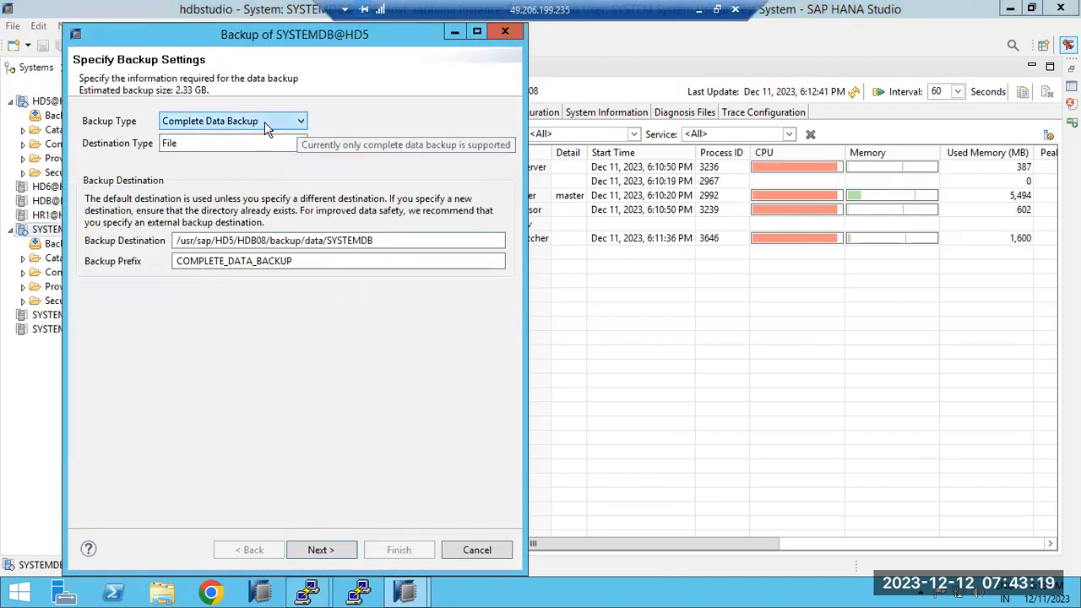
pyautogui.click(303, 122)
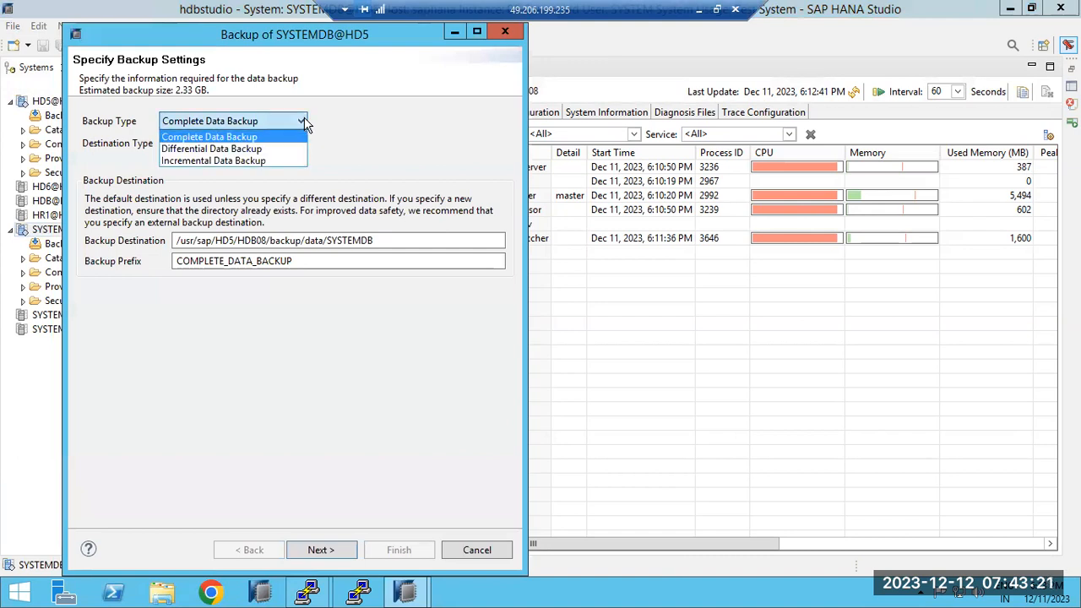
pyautogui.click(188, 150)
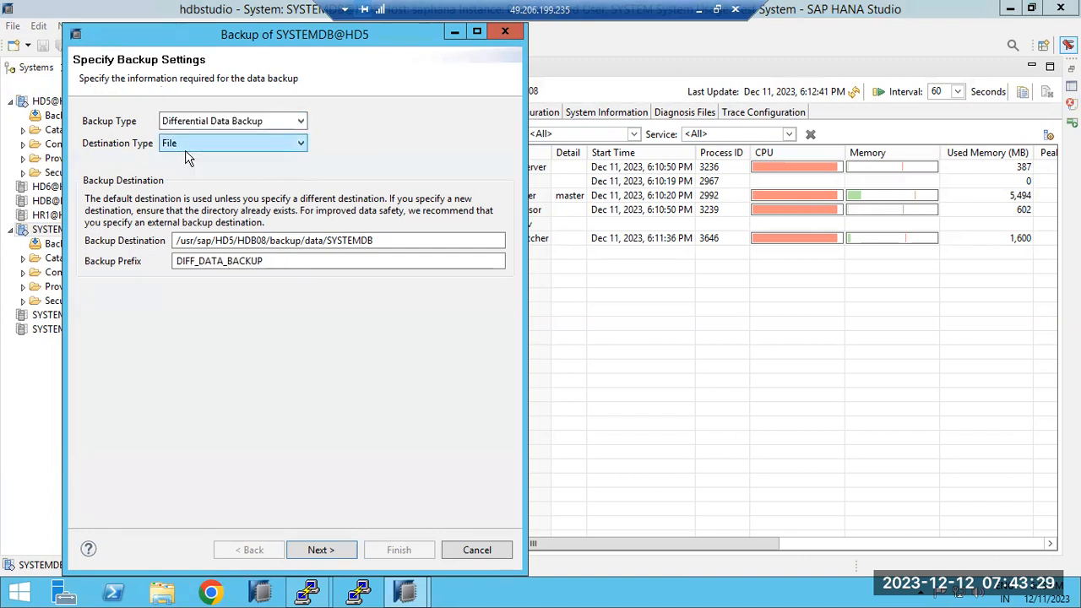
pyautogui.click(184, 148)
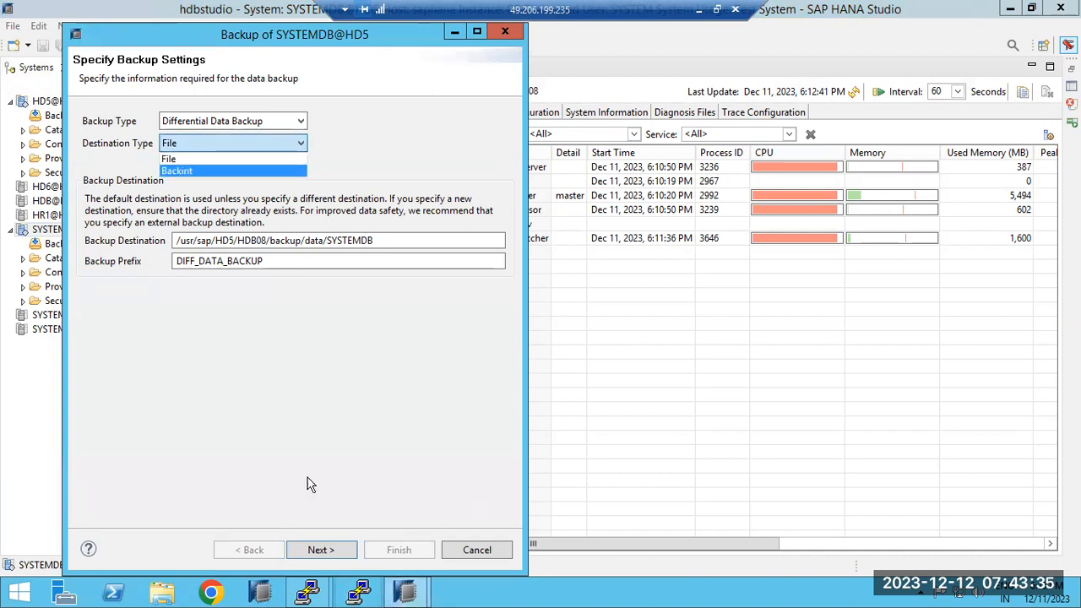
pyautogui.click(175, 171)
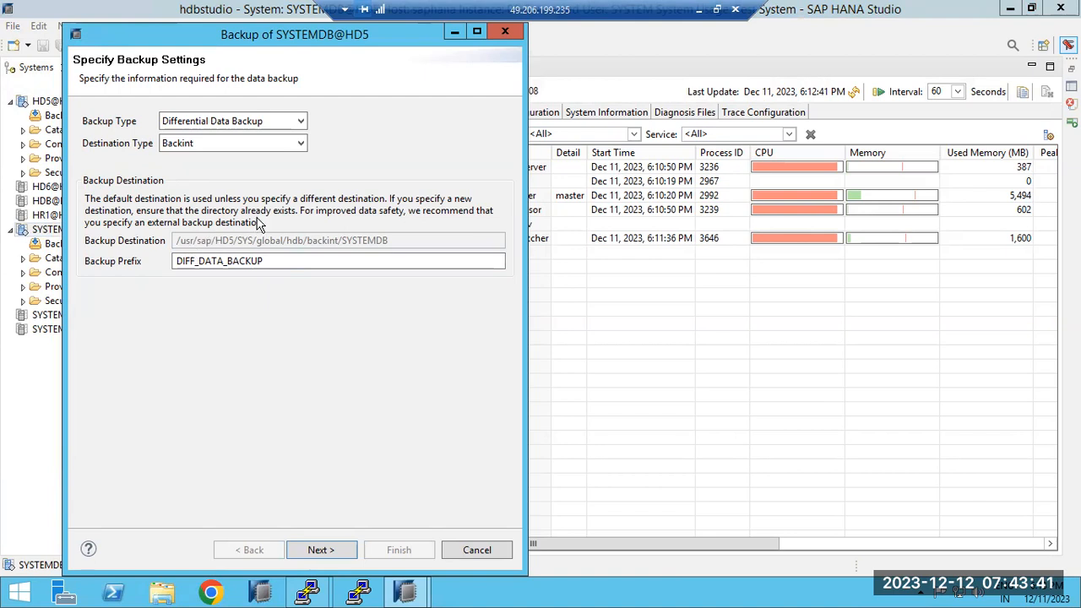
pyautogui.click(299, 145)
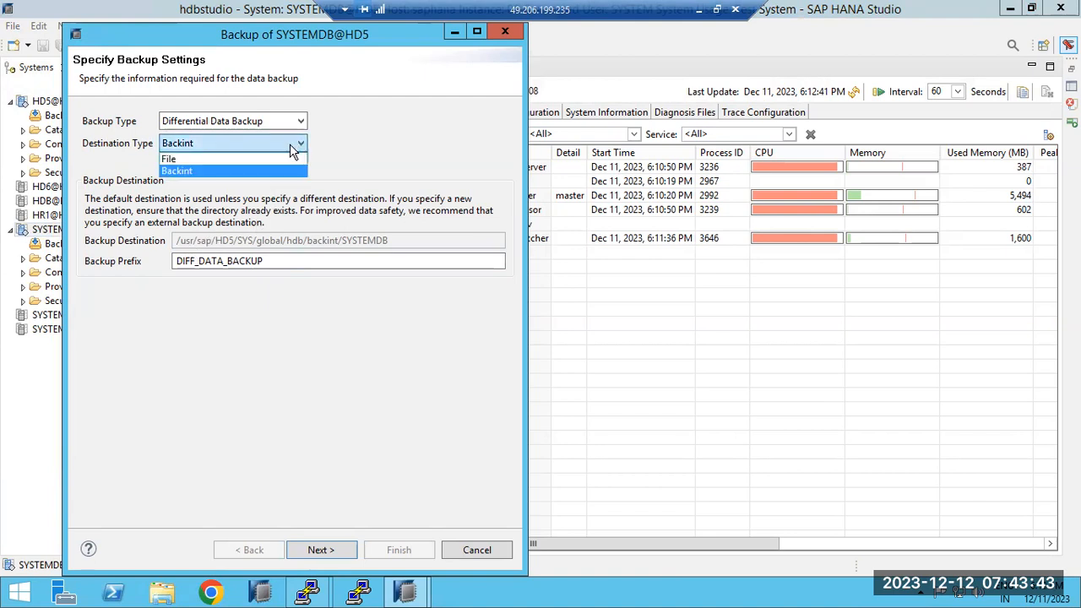
pyautogui.click(170, 161)
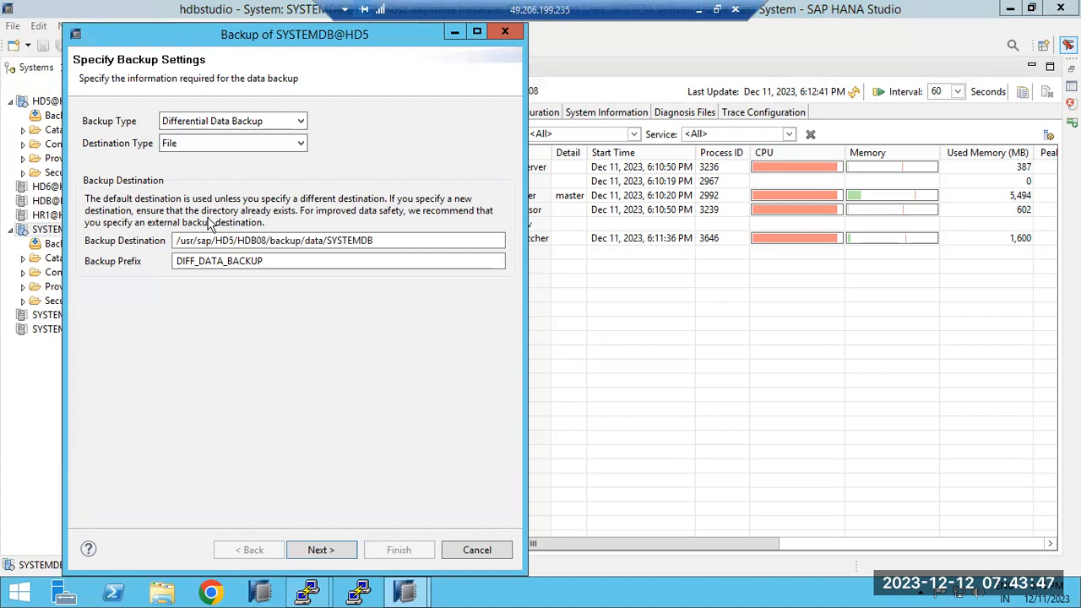
# Copy the backup destination path and try to change to /usr/sap/HD5/HDB08/backup/data/SYSTEMDB in the PuTTY terminal
pyautogui.moveTo(233, 241); pyautogui.dragTo(174, 243)
pyautogui.hotkey('ctrl', 'c')
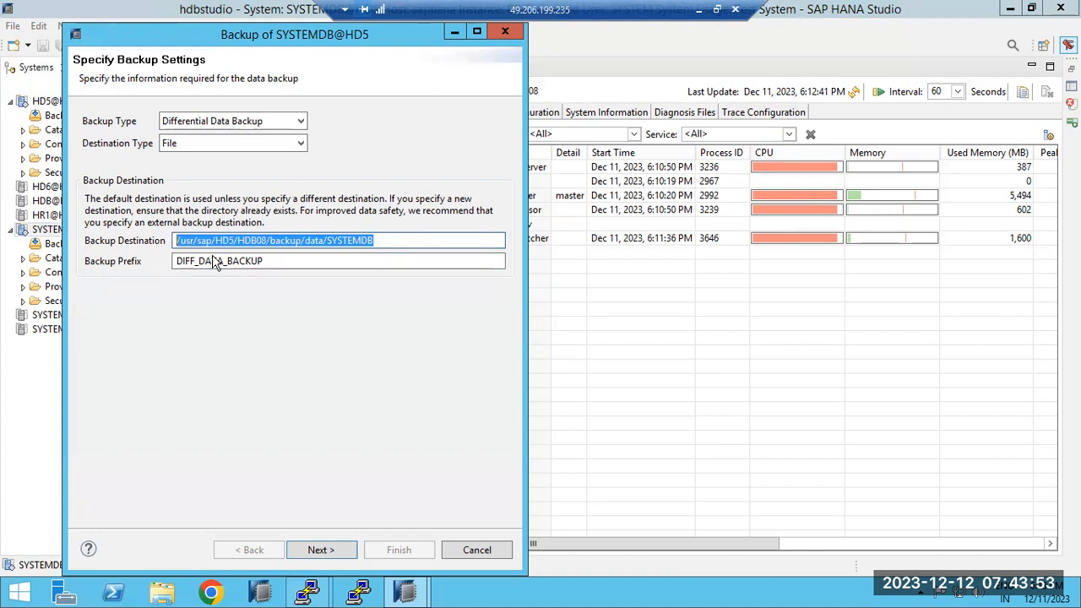
pyautogui.click(308, 591)
pyautogui.click(263, 522)
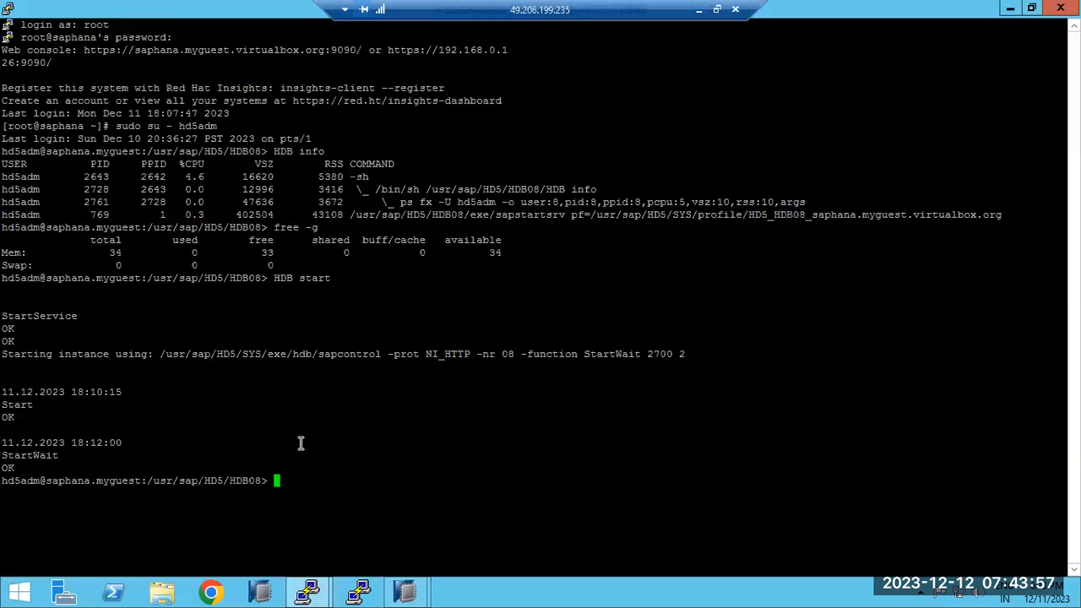
pyautogui.write('cd')
pyautogui.rightClick(417, 361)
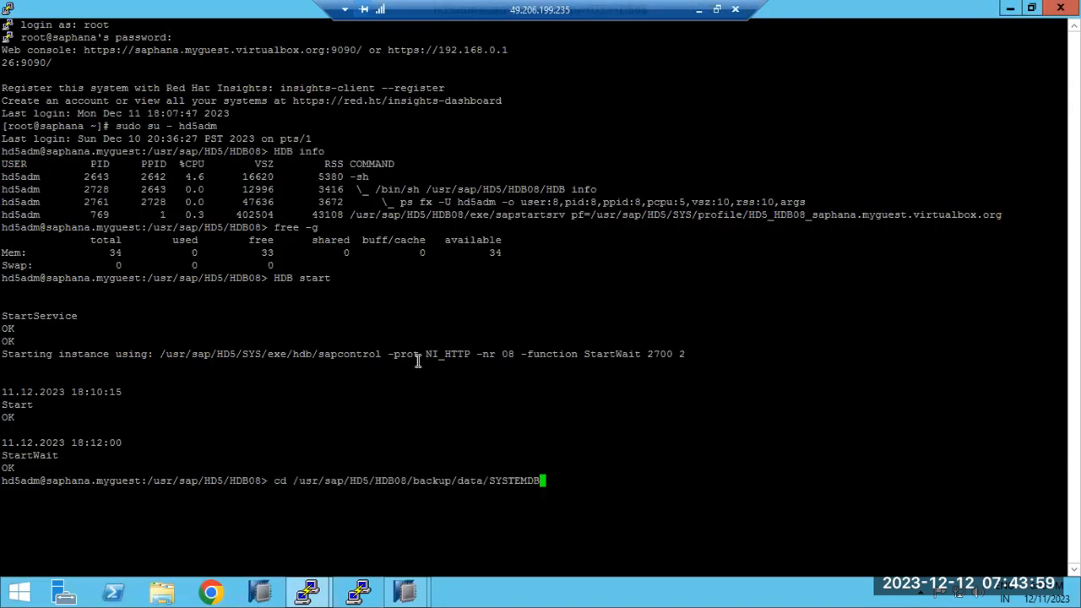
pyautogui.press('Return')
# List the current directory with ls -ltr and retry changing to the SYSTEMDB backup directory
pyautogui.write('ls -ltr')
pyautogui.press('Return')
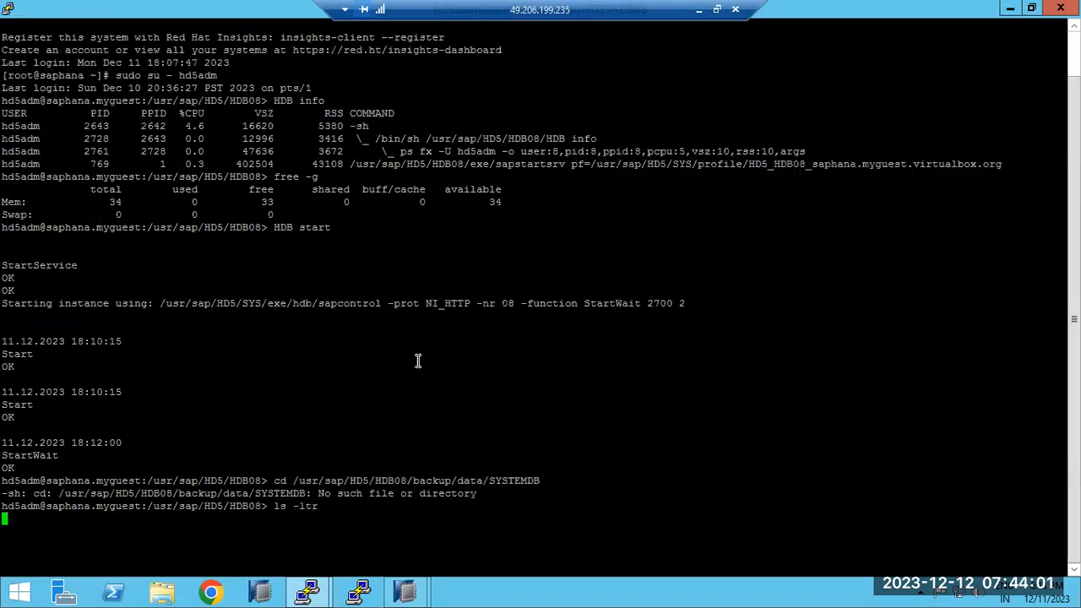
pyautogui.write('cd')
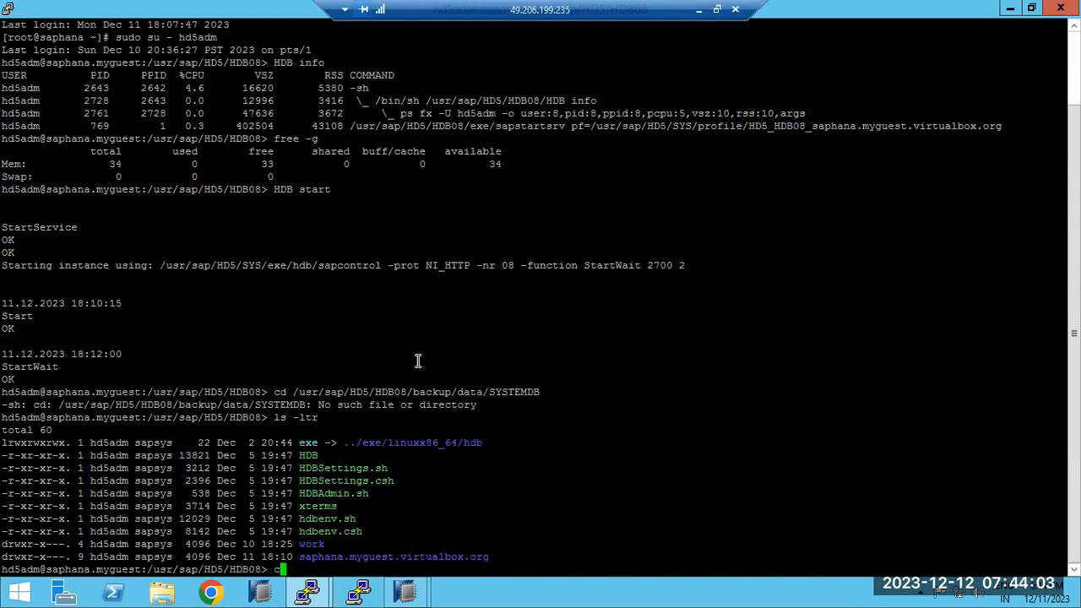
pyautogui.rightClick(417, 360)
pyautogui.press('Return')
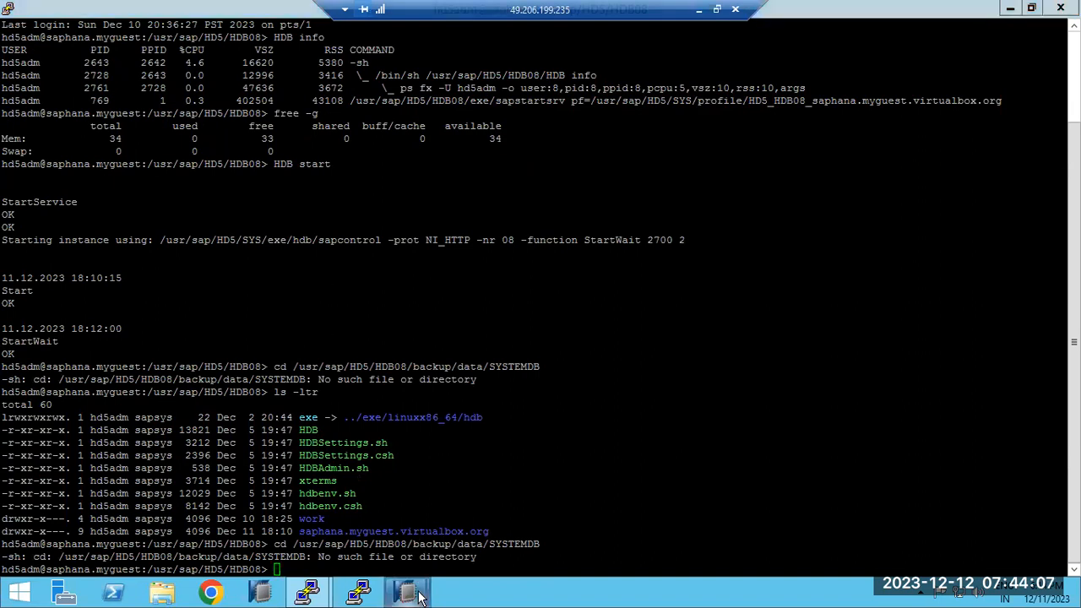
# Switch back to SAP HANA Studio, try to run the differential backup of SYSTEMDB@HD5 and close its execution summary
pyautogui.moveTo(425, 594)
pyautogui.click(456, 530)
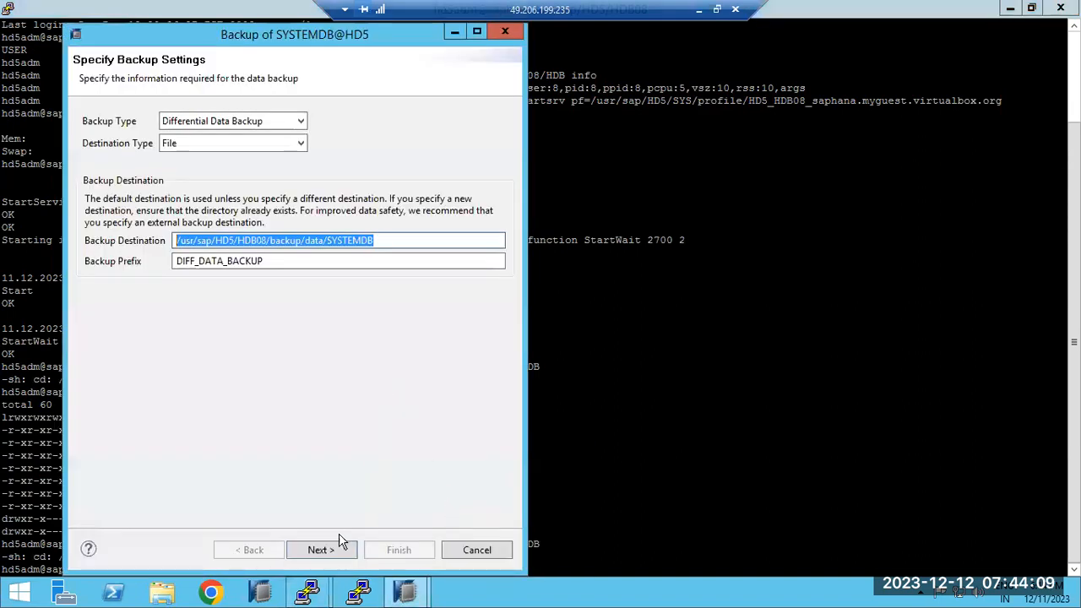
pyautogui.click(318, 550)
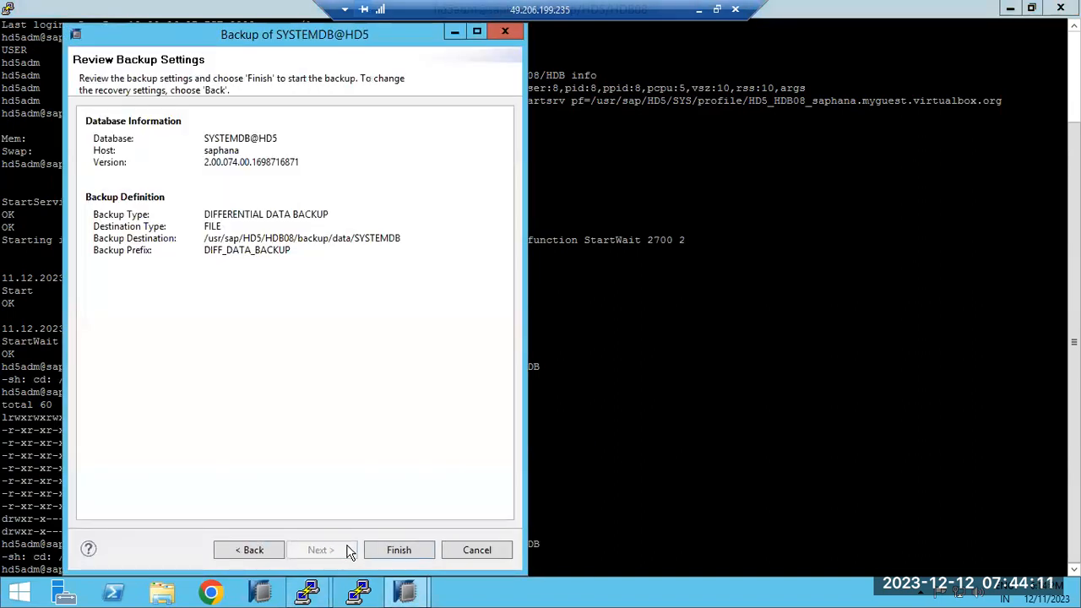
pyautogui.click(391, 551)
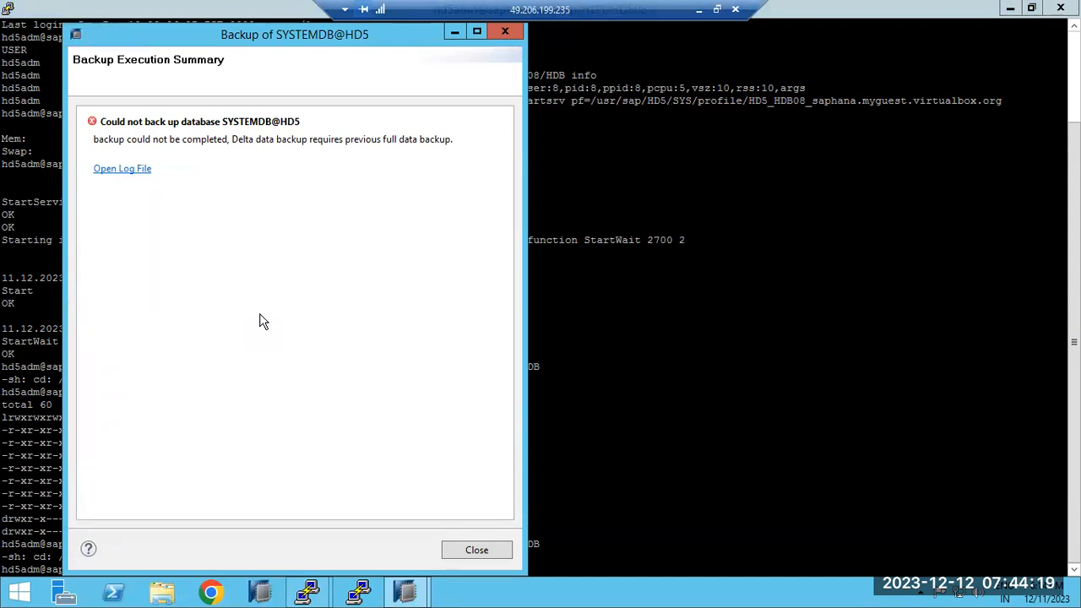
pyautogui.moveTo(381, 139); pyautogui.dragTo(463, 145)
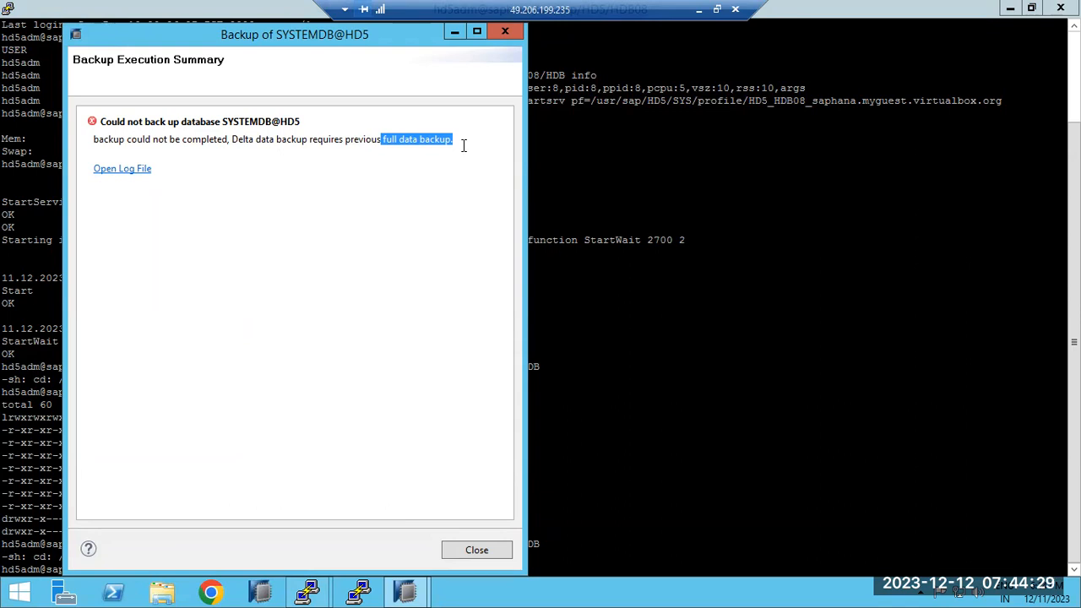
pyautogui.click(469, 549)
pyautogui.click(404, 594)
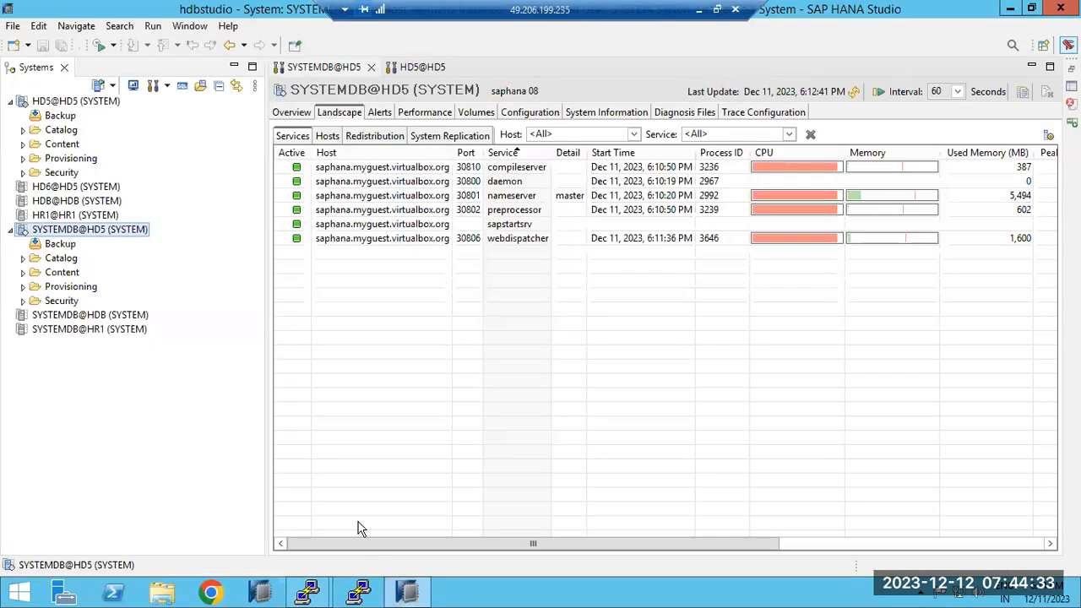
# Refresh the service overview and run a complete data backup of system database SYSTEMDB@HD5 to file with the default destination and prefix
pyautogui.click(854, 93)
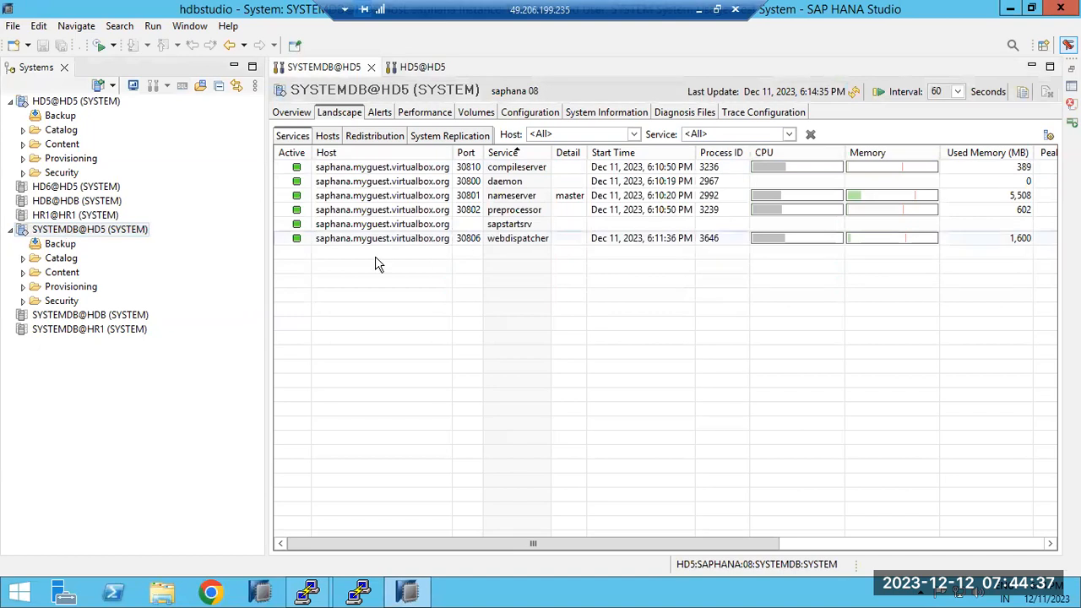
pyautogui.click(45, 234)
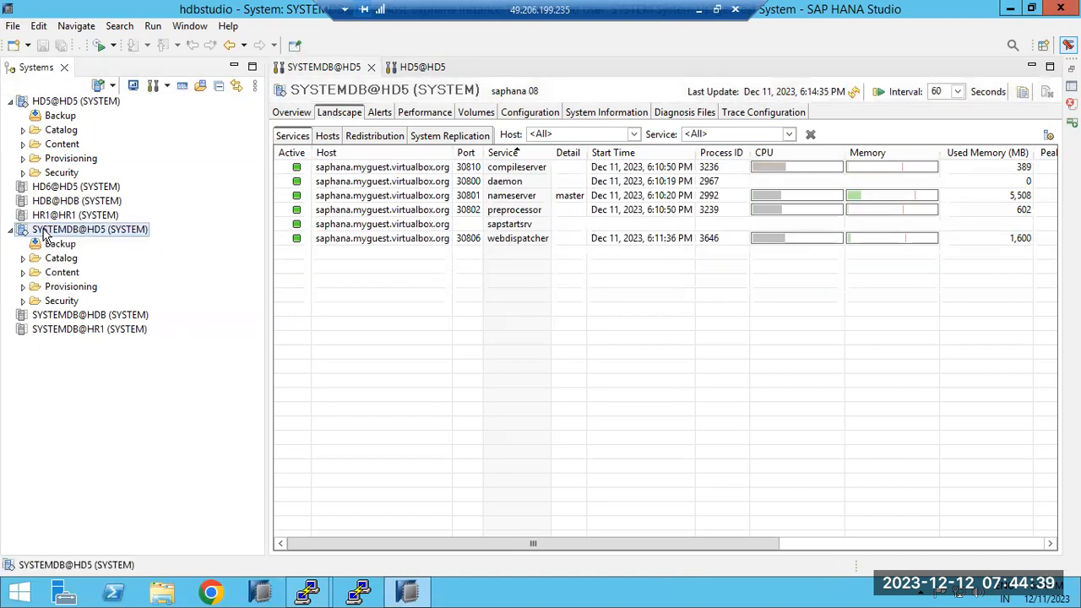
pyautogui.rightClick(46, 236)
pyautogui.moveTo(221, 243)
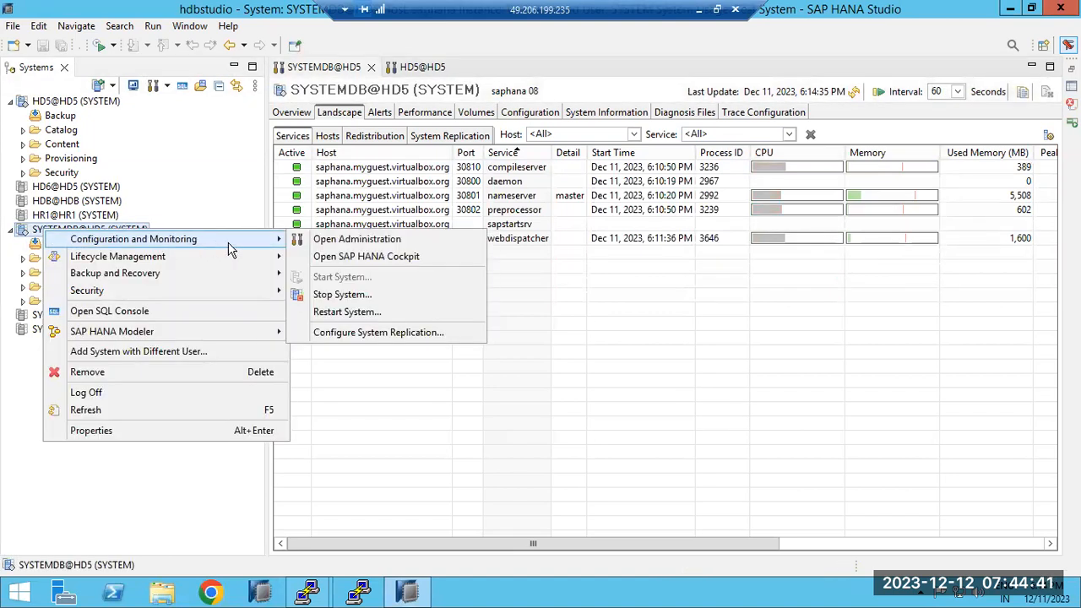
pyautogui.moveTo(211, 274)
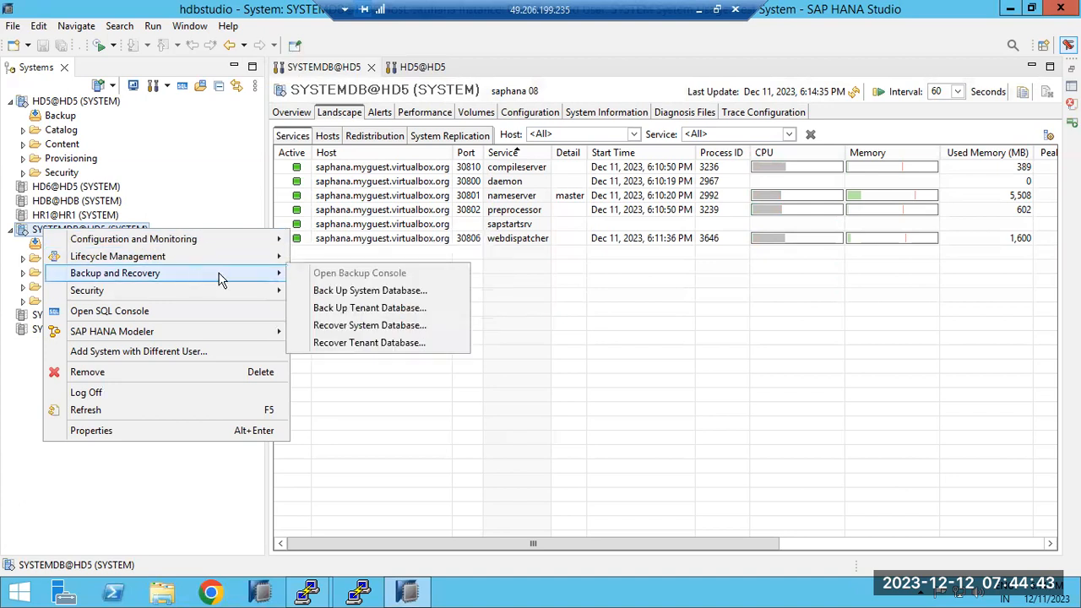
pyautogui.click(362, 295)
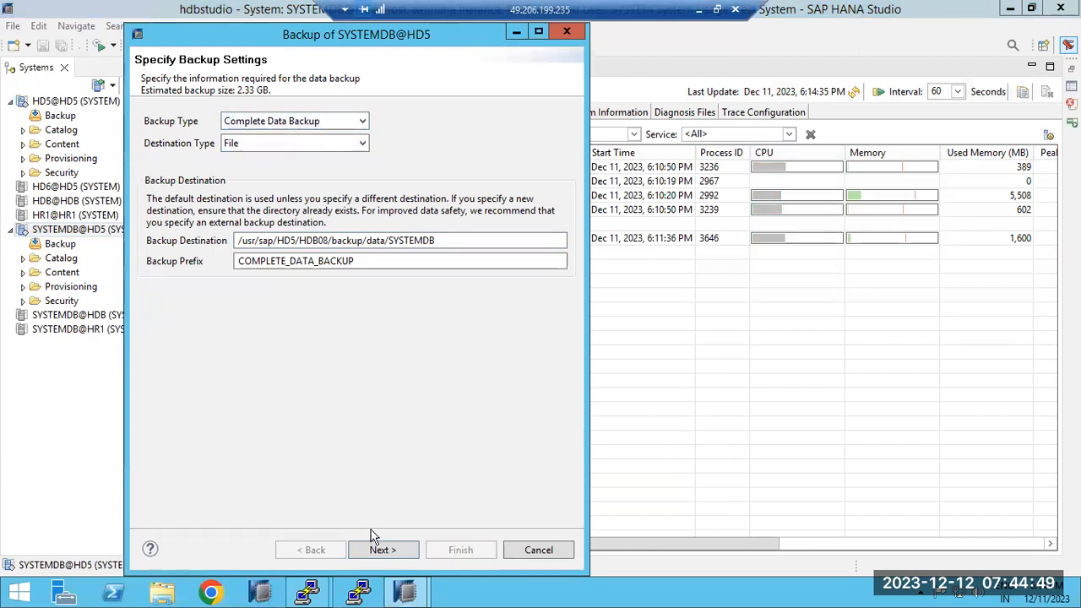
pyautogui.click(381, 550)
pyautogui.click(457, 552)
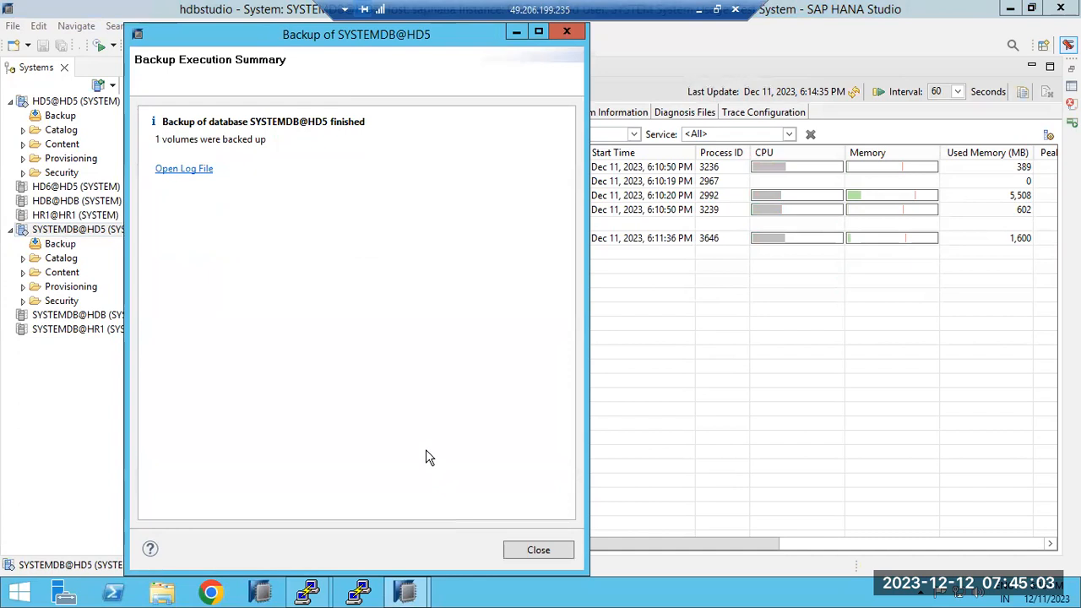
pyautogui.click(538, 550)
# Run a complete data backup of tenant database HD5 to file with the default destination and prefix, and close the summary
pyautogui.rightClick(100, 226)
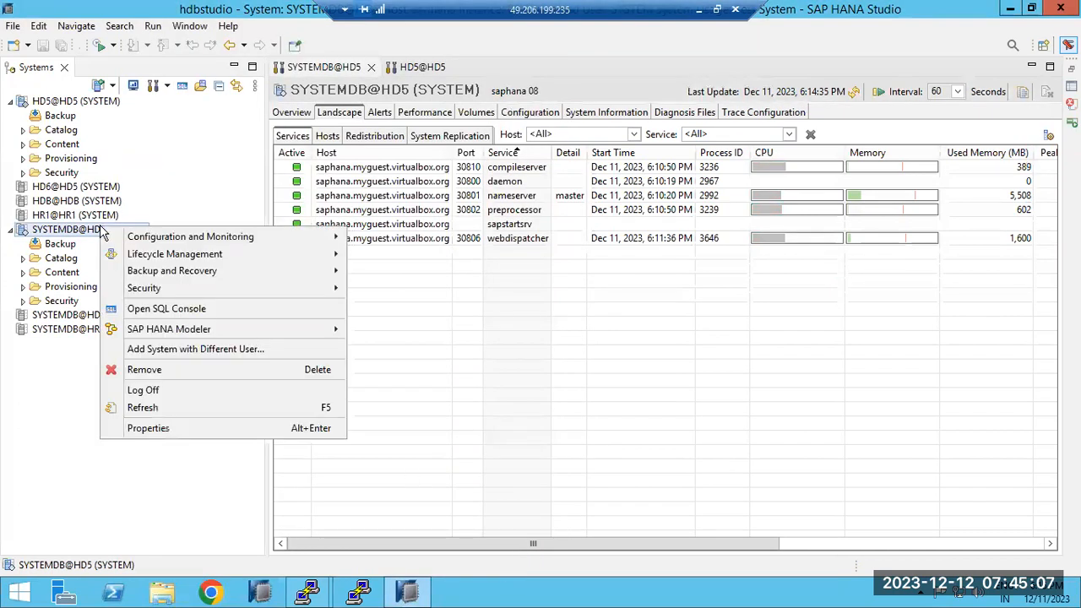
pyautogui.moveTo(332, 271)
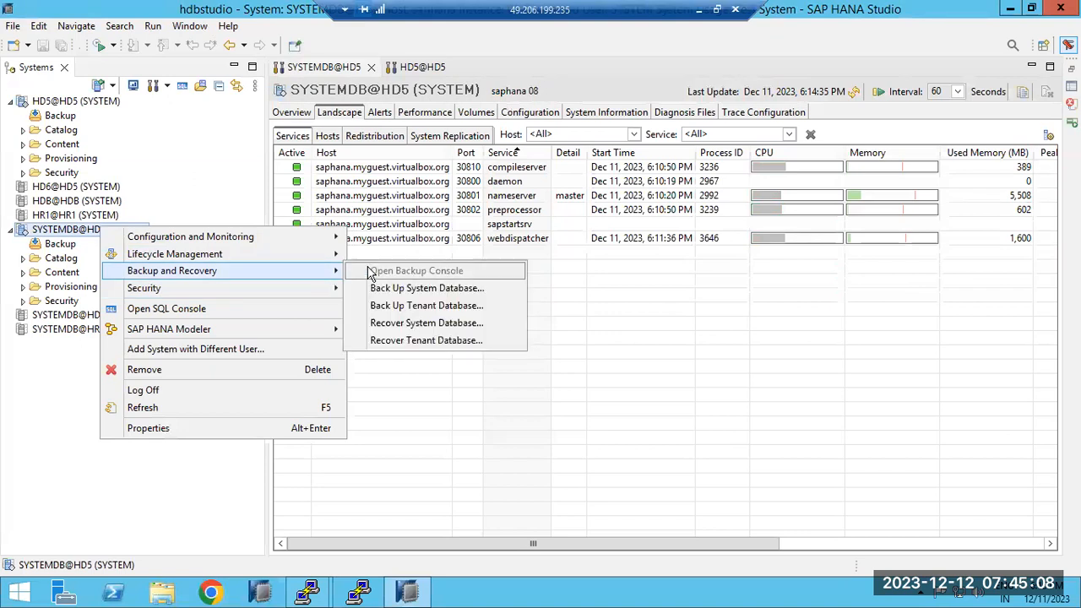
pyautogui.click(403, 305)
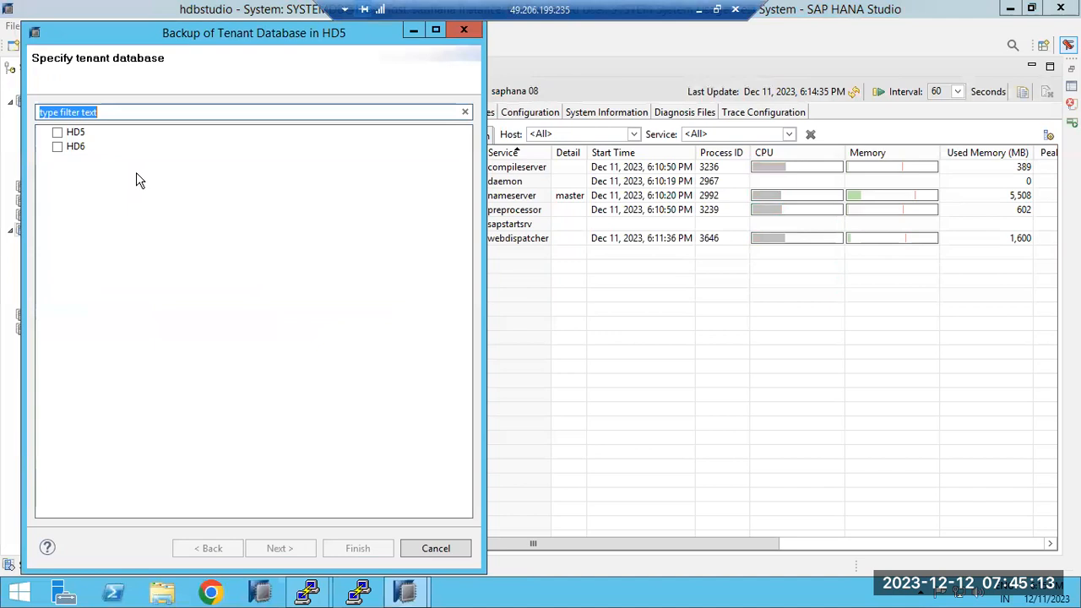
pyautogui.click(57, 133)
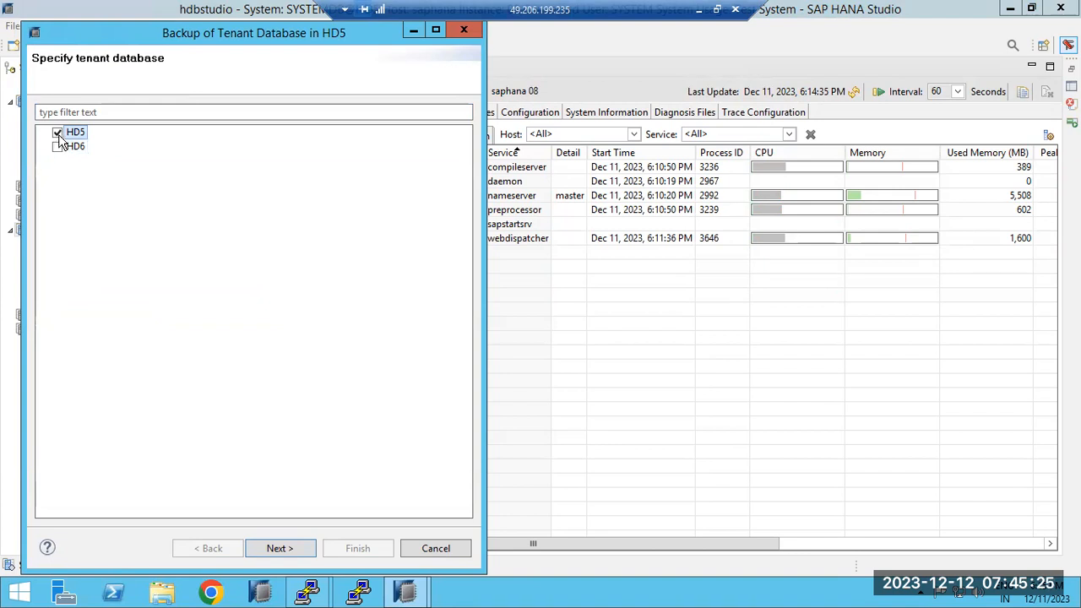
pyautogui.click(279, 547)
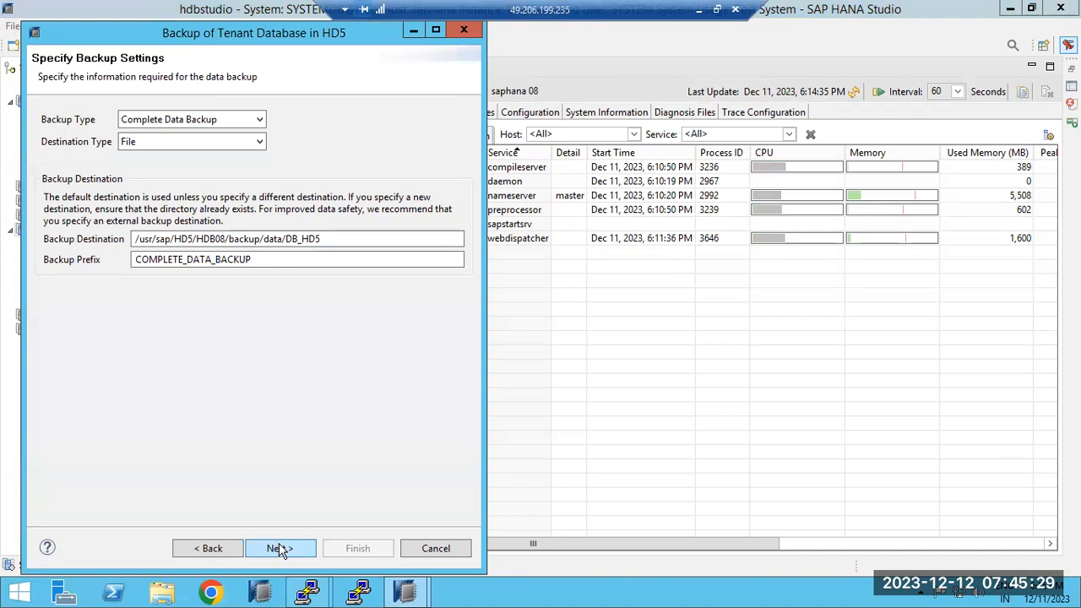
pyautogui.click(279, 548)
pyautogui.click(352, 545)
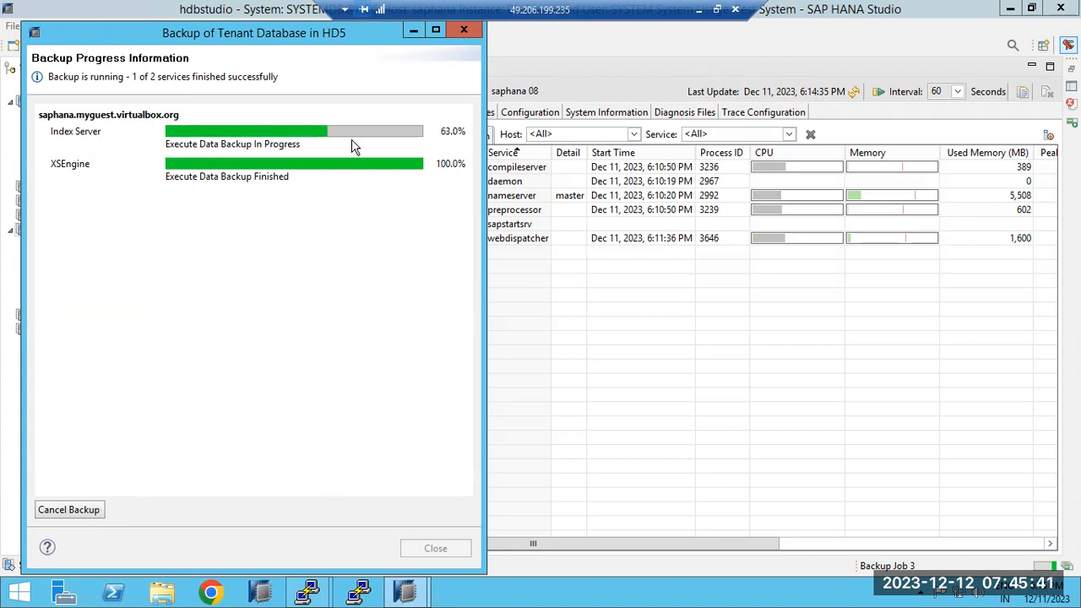
pyautogui.moveTo(335, 144)
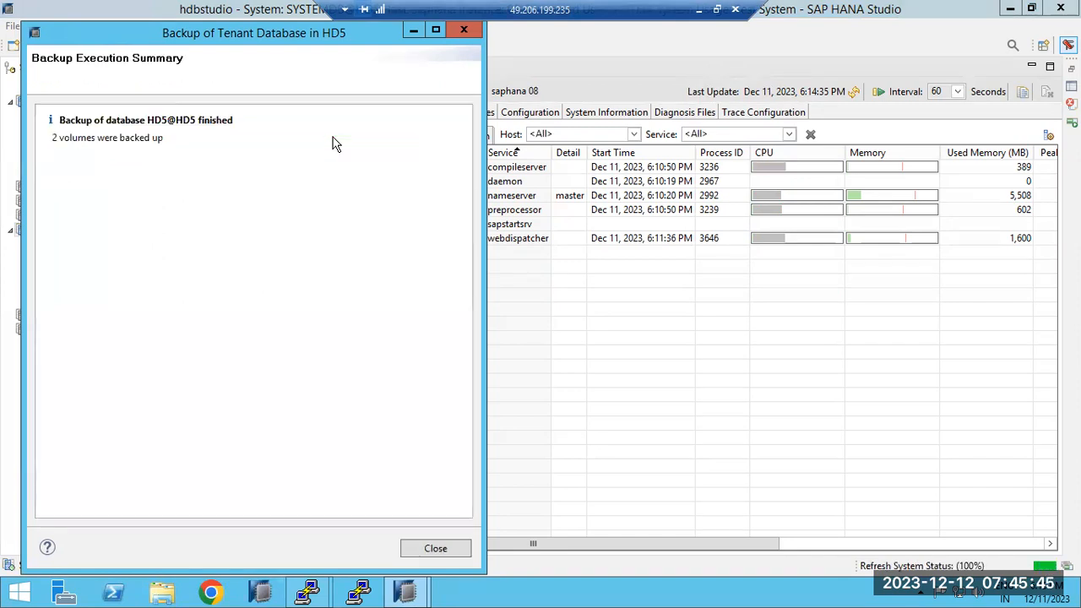
pyautogui.moveTo(71, 138); pyautogui.dragTo(169, 139)
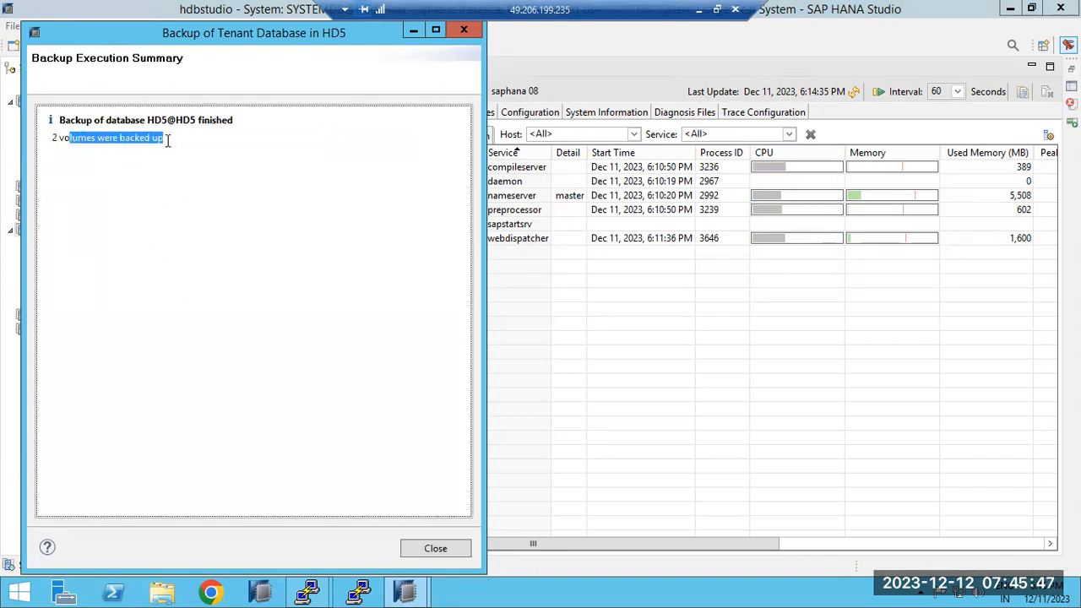
pyautogui.click(418, 546)
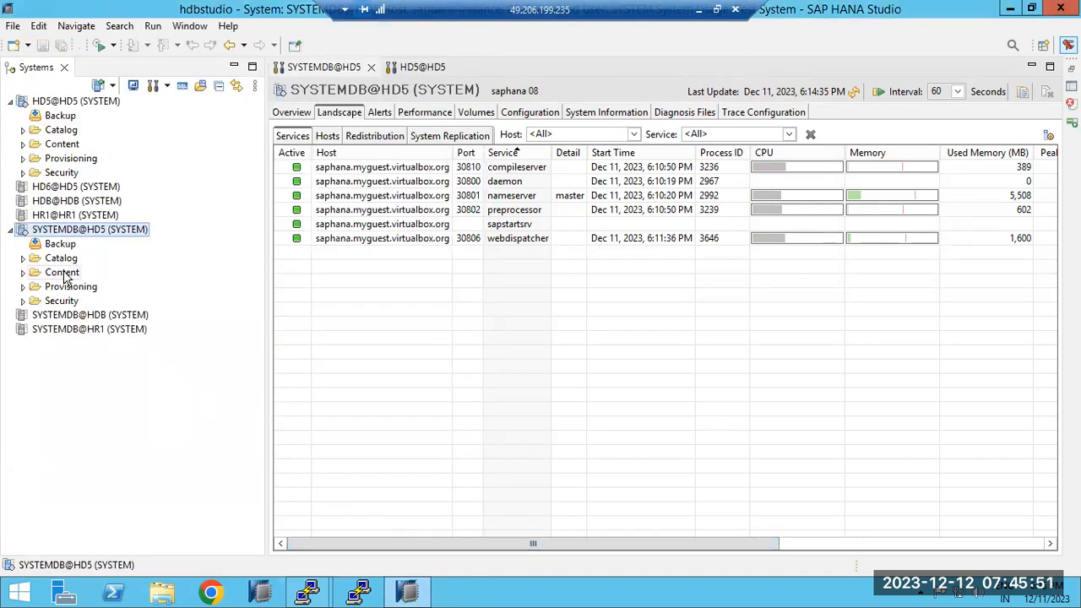
# Open the backup overview of HD5@HD5 and check the start date of its last successful data backup
pyautogui.click(59, 117)
pyautogui.doubleClick(59, 116)
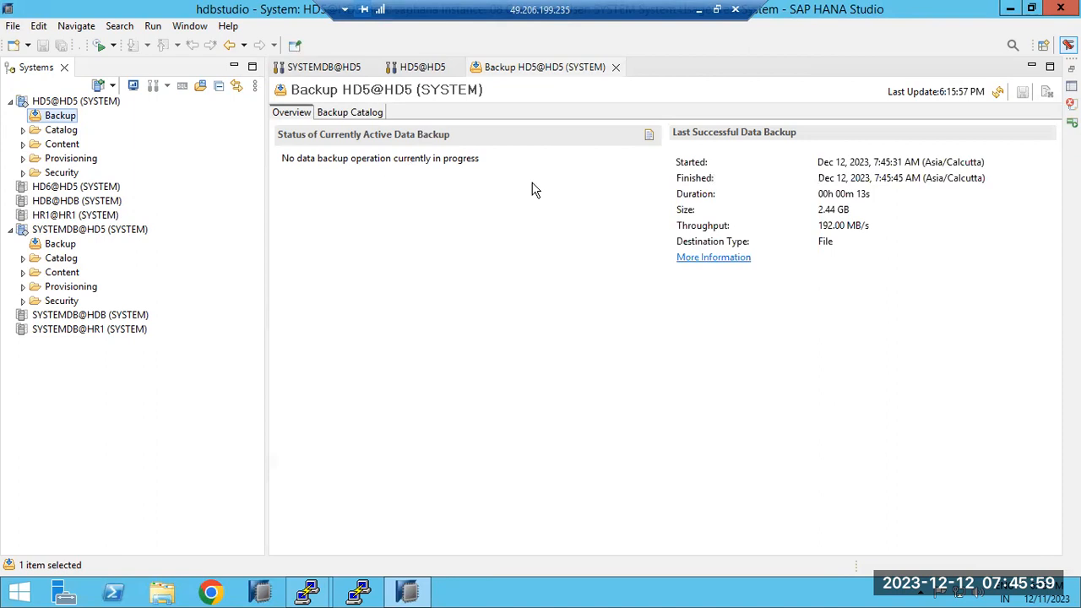
pyautogui.moveTo(833, 162); pyautogui.dragTo(867, 162)
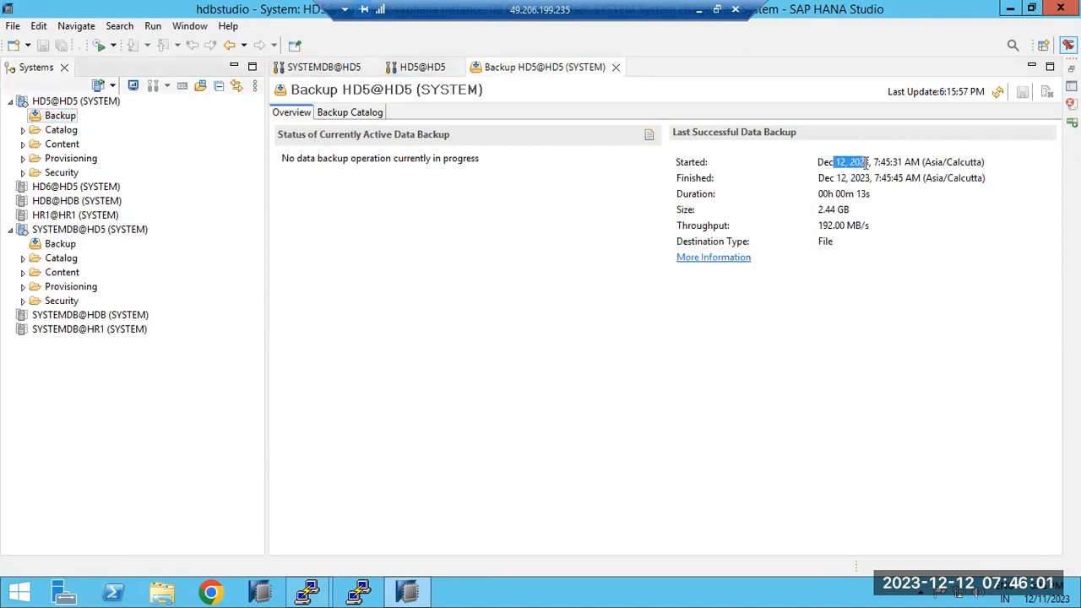
# Open the backup catalog of HD5@HD5 and include delta backups in its backup list
pyautogui.click(345, 120)
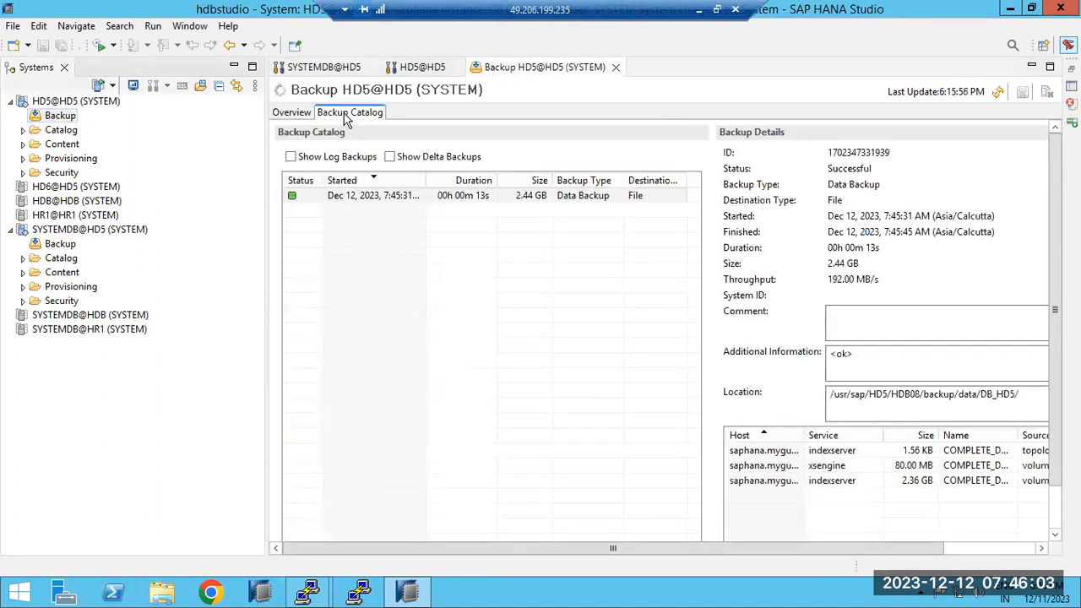
pyautogui.click(391, 160)
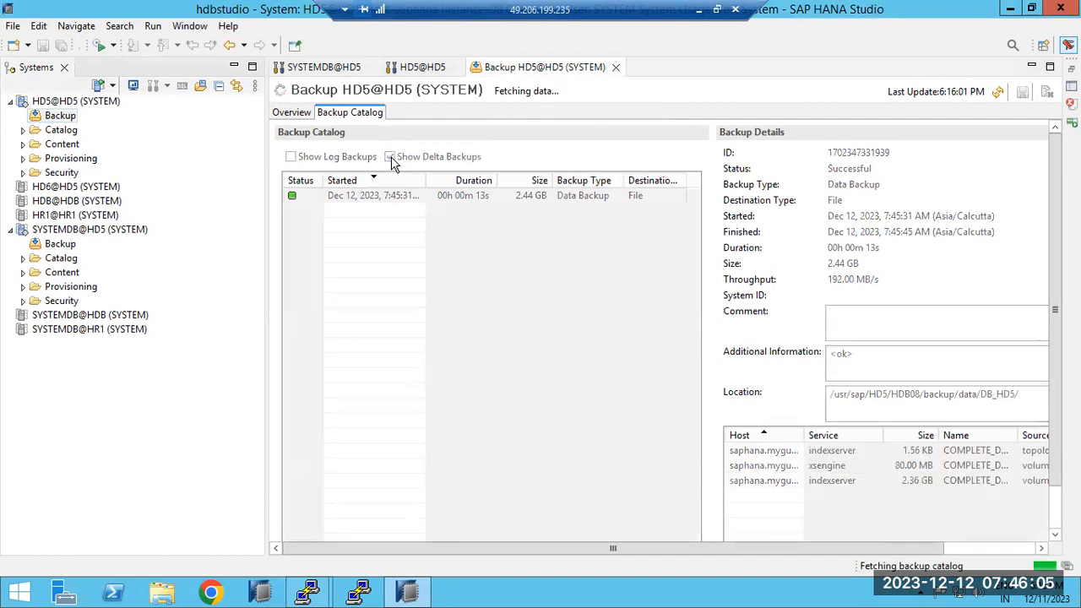
pyautogui.click(342, 160)
pyautogui.click(342, 159)
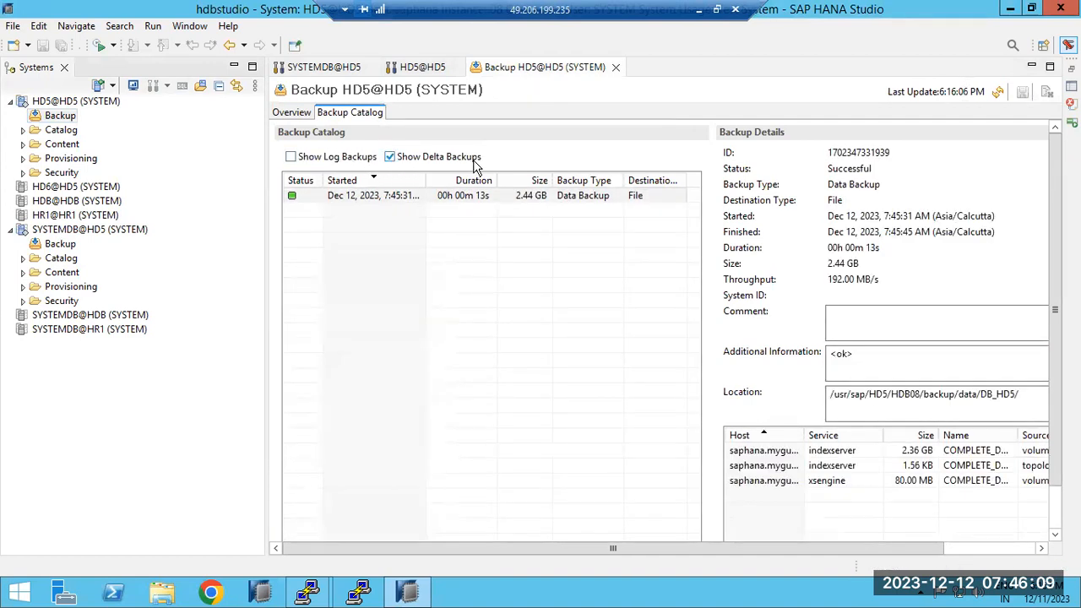
# Open the backup catalog of SYSTEMDB@HD5, check its data backup entry, and switch the catalog to database HD5
pyautogui.click(50, 245)
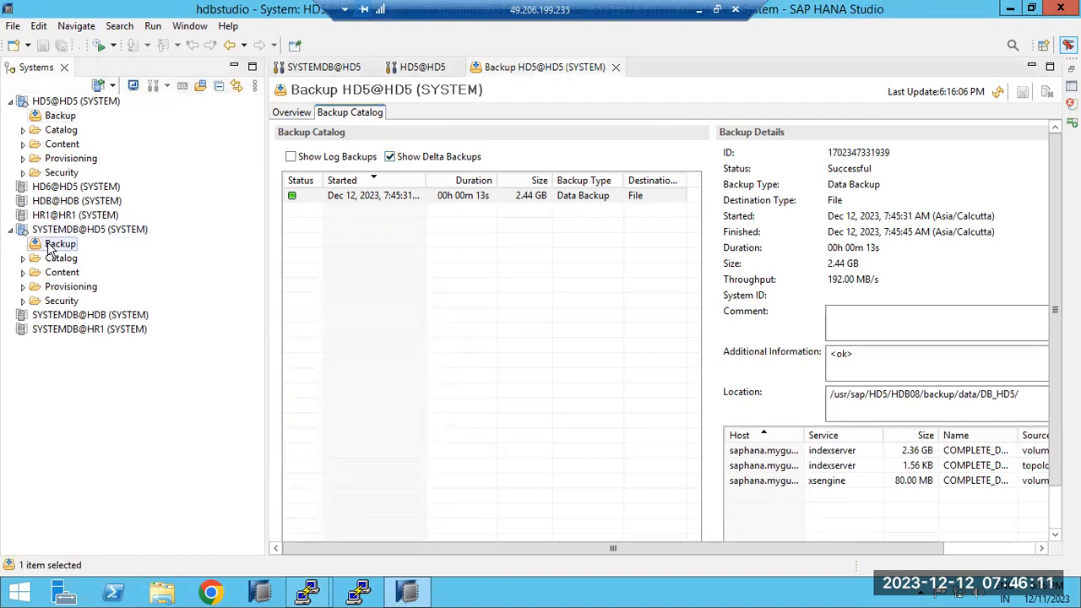
pyautogui.doubleClick(50, 245)
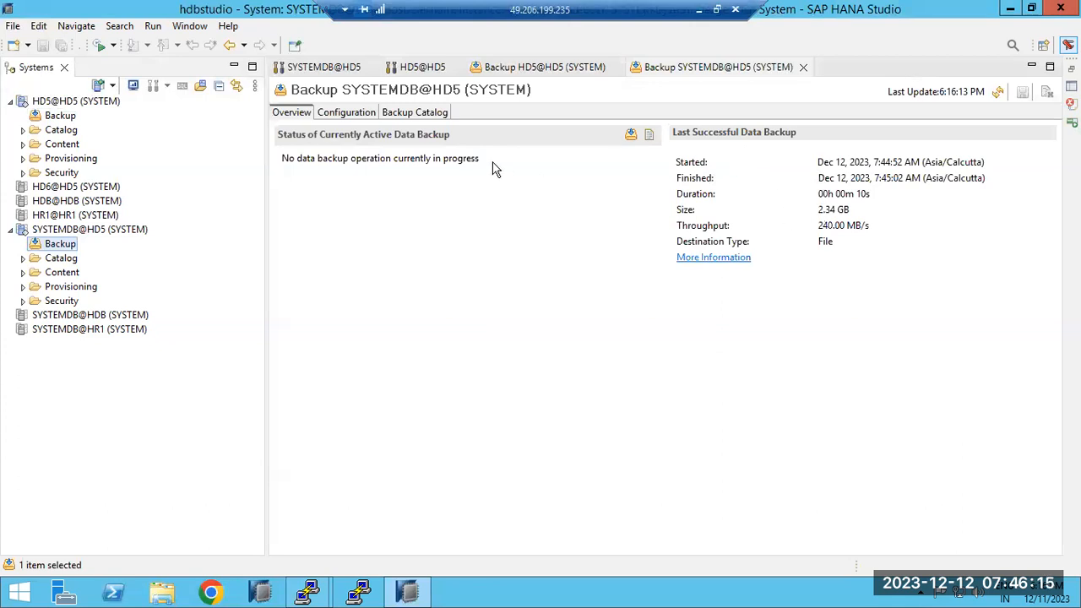
pyautogui.click(422, 117)
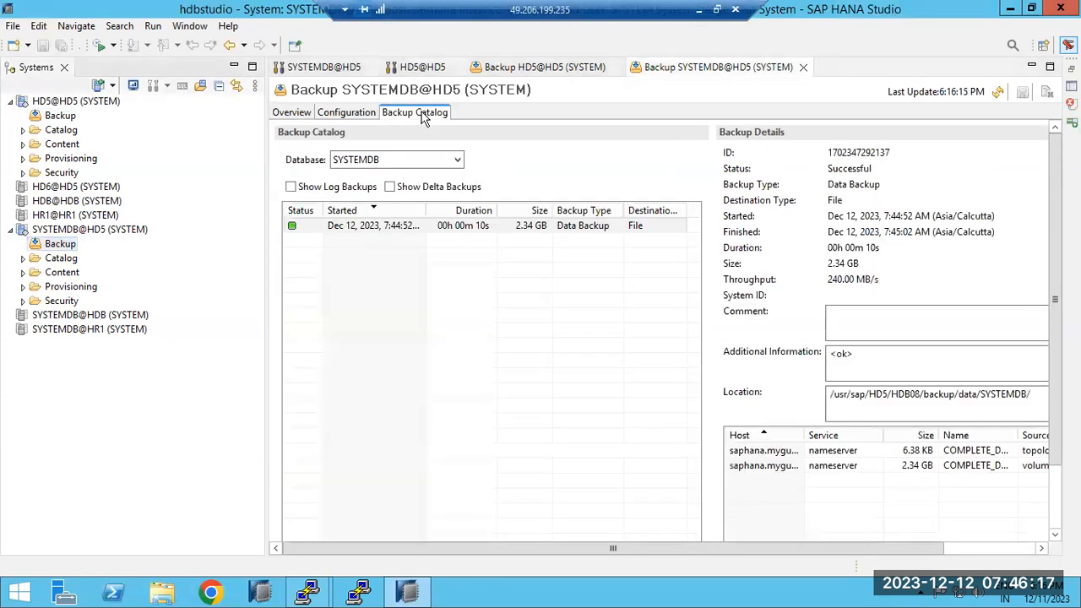
pyautogui.click(336, 226)
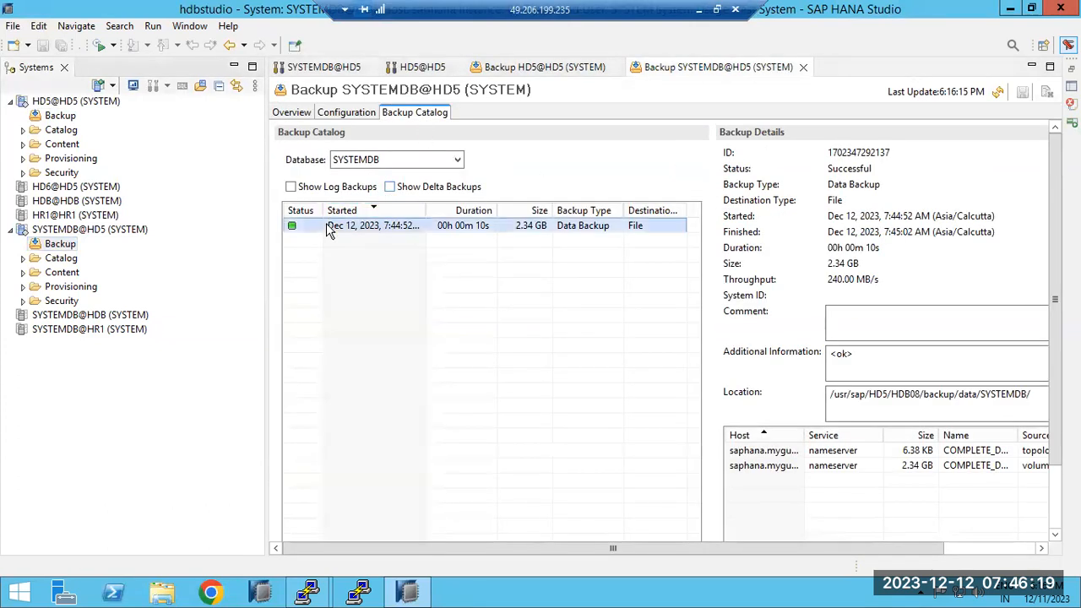
pyautogui.click(456, 161)
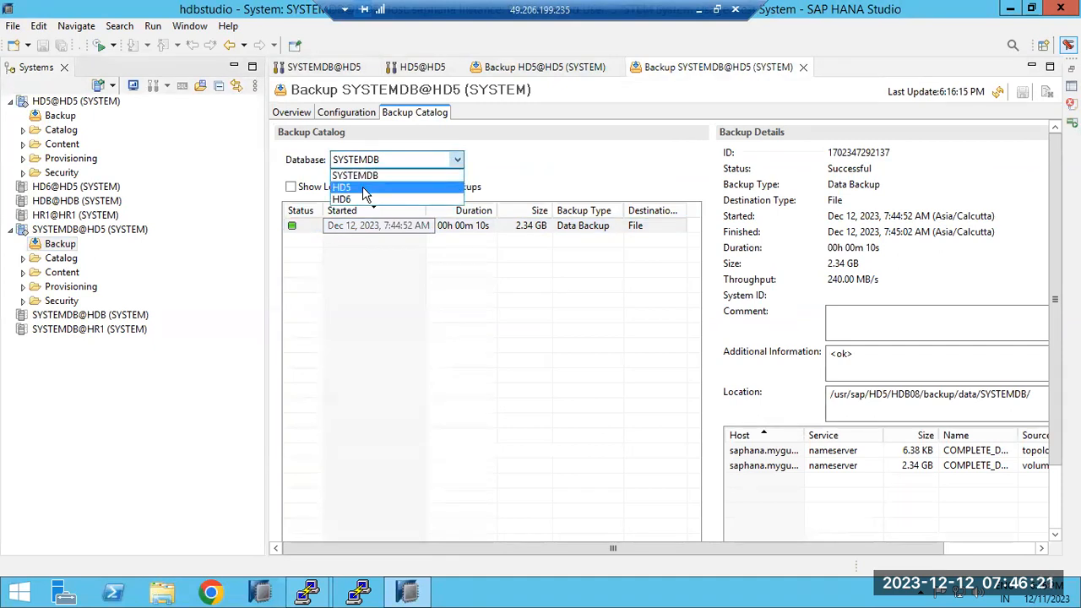
pyautogui.click(370, 187)
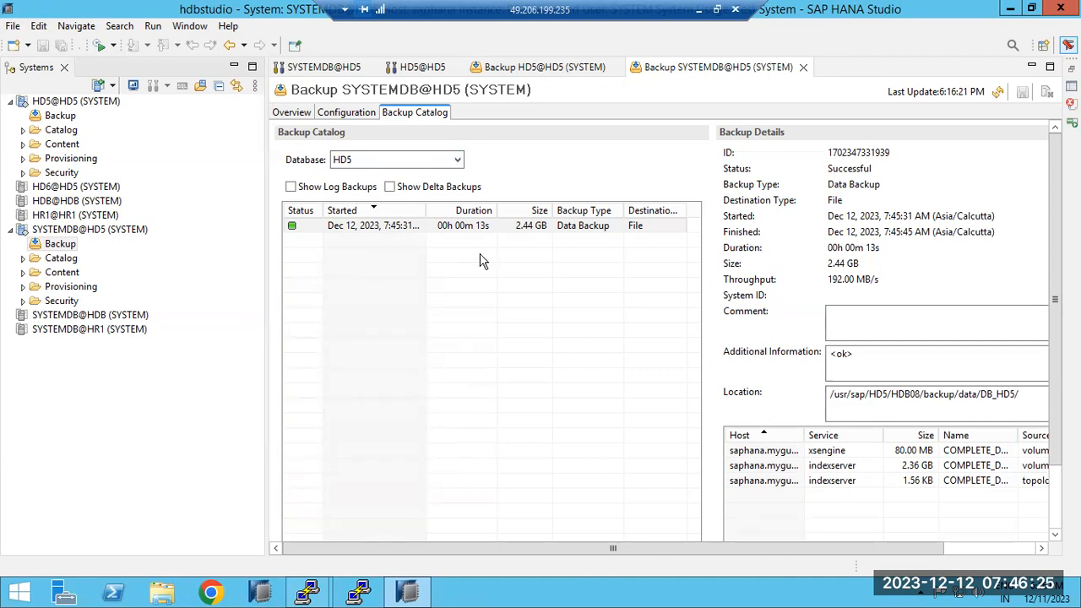
# Check the dates and size in the HD5 backup details and copy the backup's location path
pyautogui.moveTo(830, 170); pyautogui.dragTo(887, 221)
pyautogui.click(886, 232)
pyautogui.moveTo(845, 264); pyautogui.dragTo(859, 264)
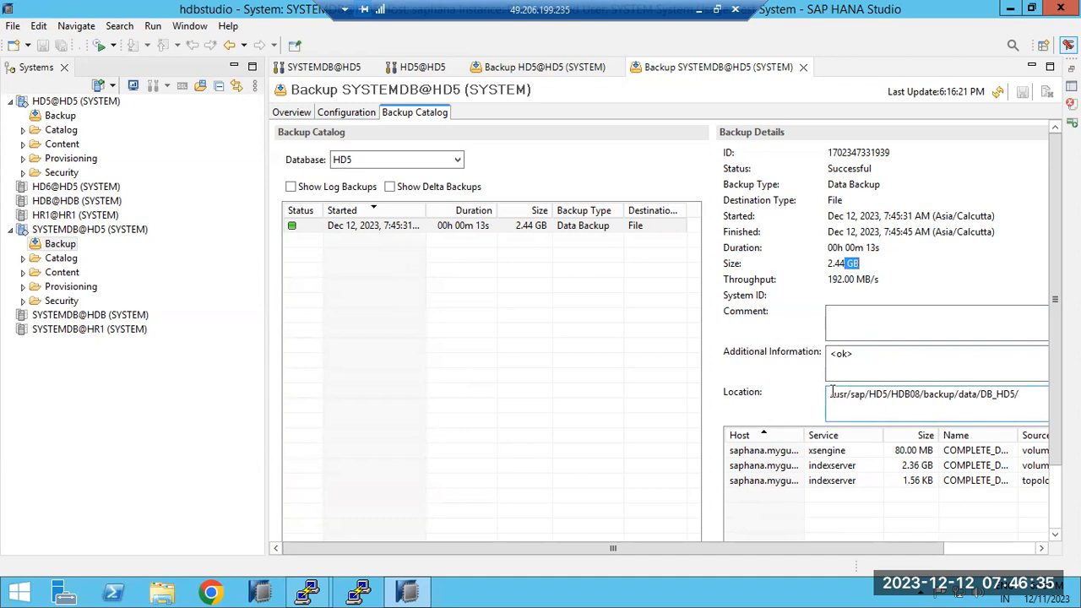
pyautogui.moveTo(835, 393); pyautogui.dragTo(926, 394)
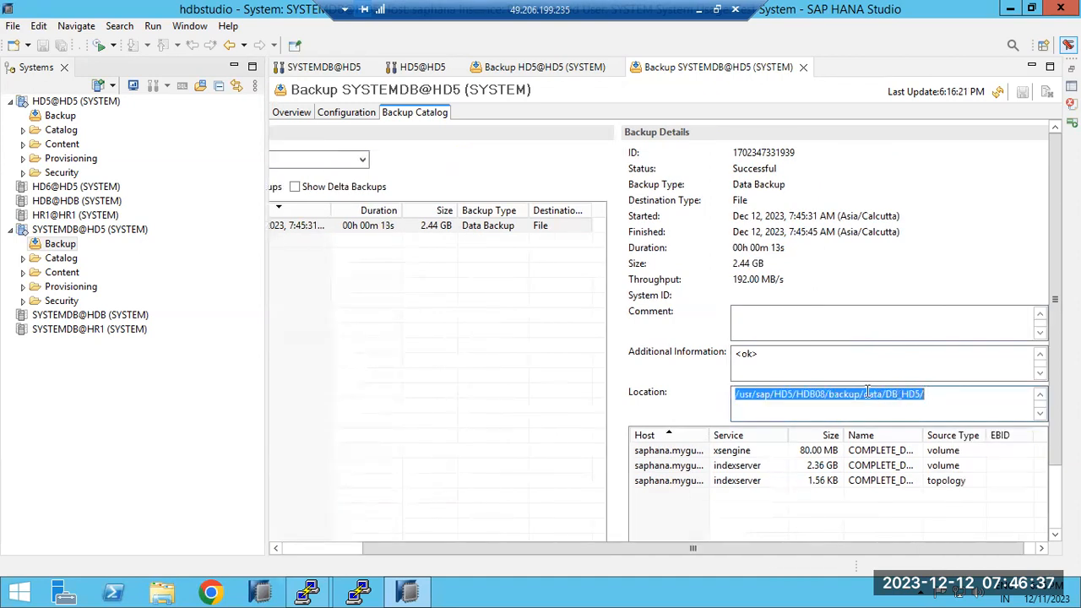
pyautogui.moveTo(938, 395); pyautogui.dragTo(720, 394)
pyautogui.hotkey('ctrl', 'c')
# Switch to the hd5adm PuTTY terminal, change to /usr/sap/HD5/HDB08/backup/data/DB_HD5/ and list its files with ls -ltr
pyautogui.moveTo(308, 592)
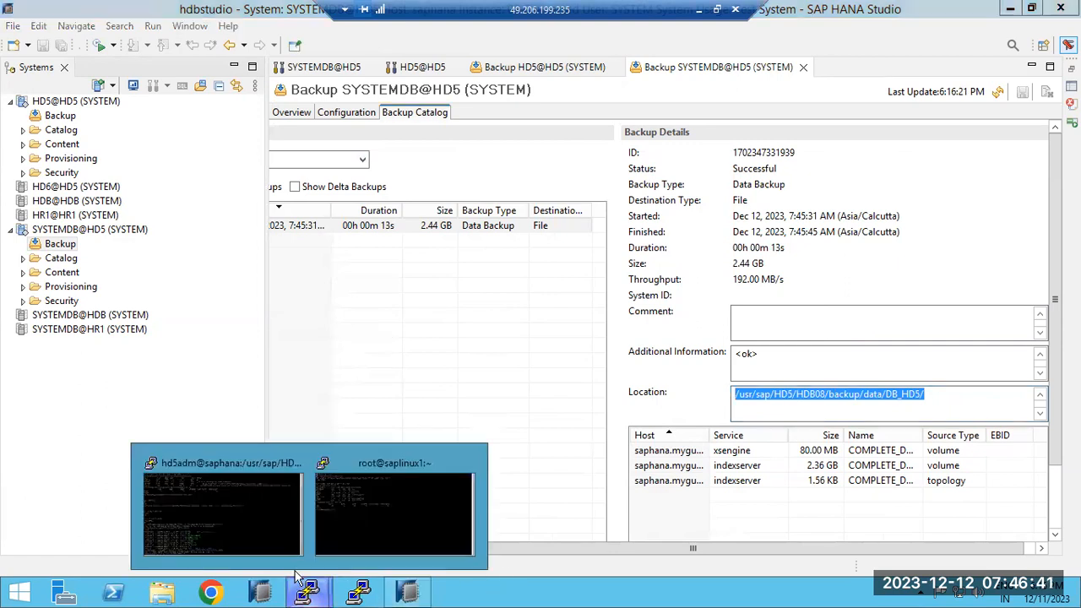
pyautogui.click(264, 520)
pyautogui.write('cd')
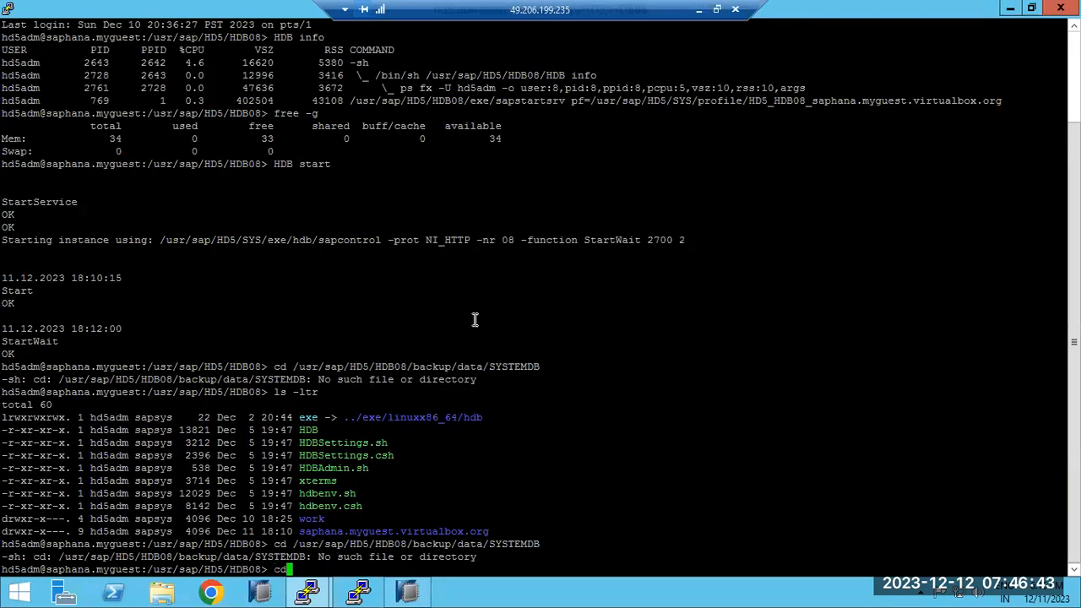
pyautogui.rightClick(475, 320)
pyautogui.press('Return')
pyautogui.write('ls -ltr')
pyautogui.press('Return')
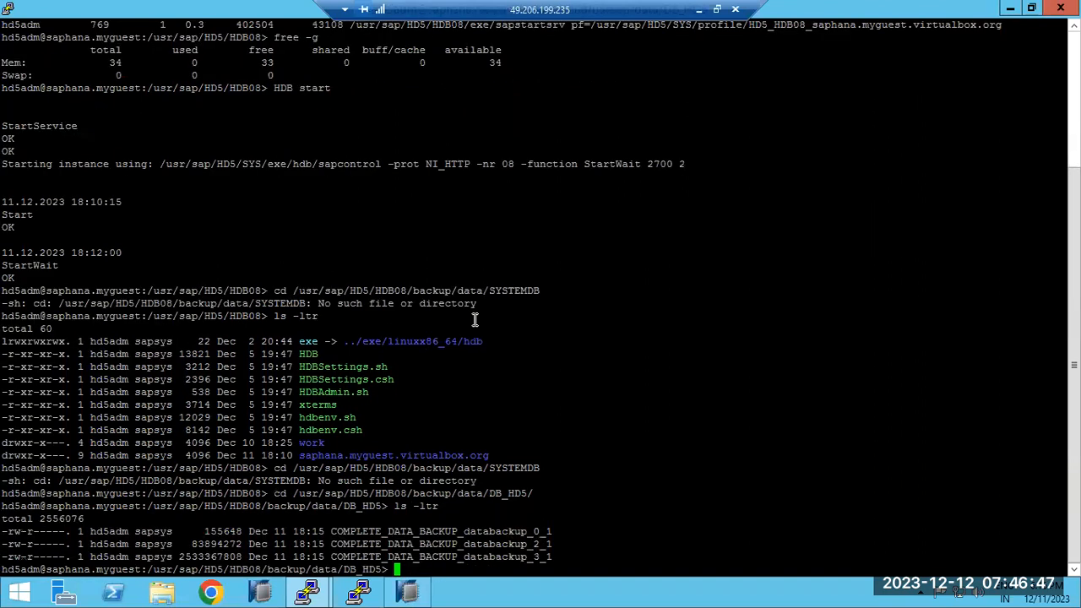
pyautogui.moveTo(343, 535); pyautogui.dragTo(496, 534)
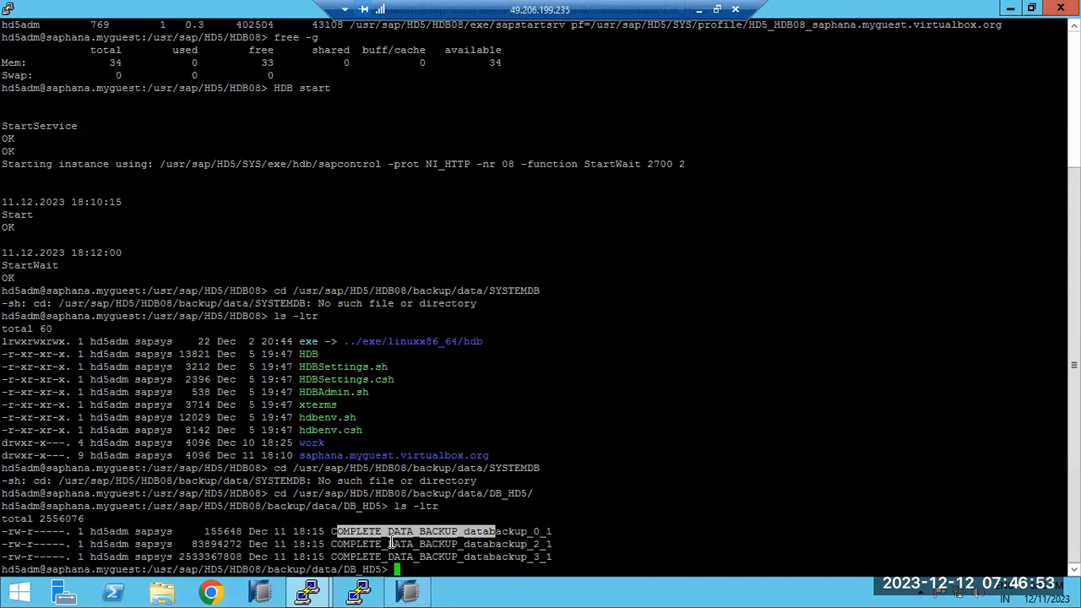
# Switch back to SAP HANA Studio and run a differential data backup of tenant database HD5 to file with the default destination and prefix
pyautogui.click(408, 592)
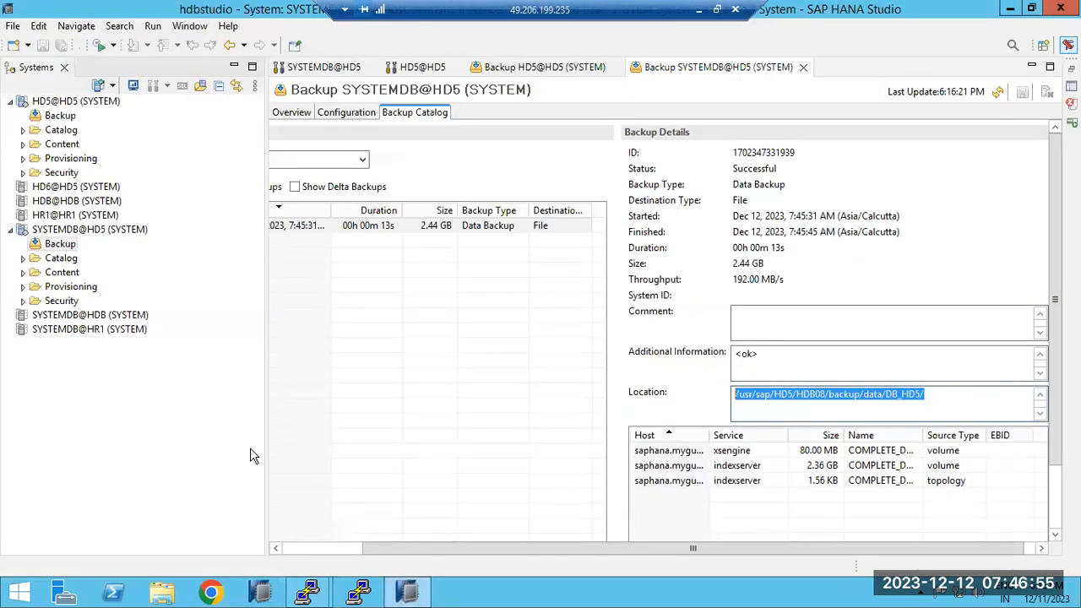
pyautogui.rightClick(71, 229)
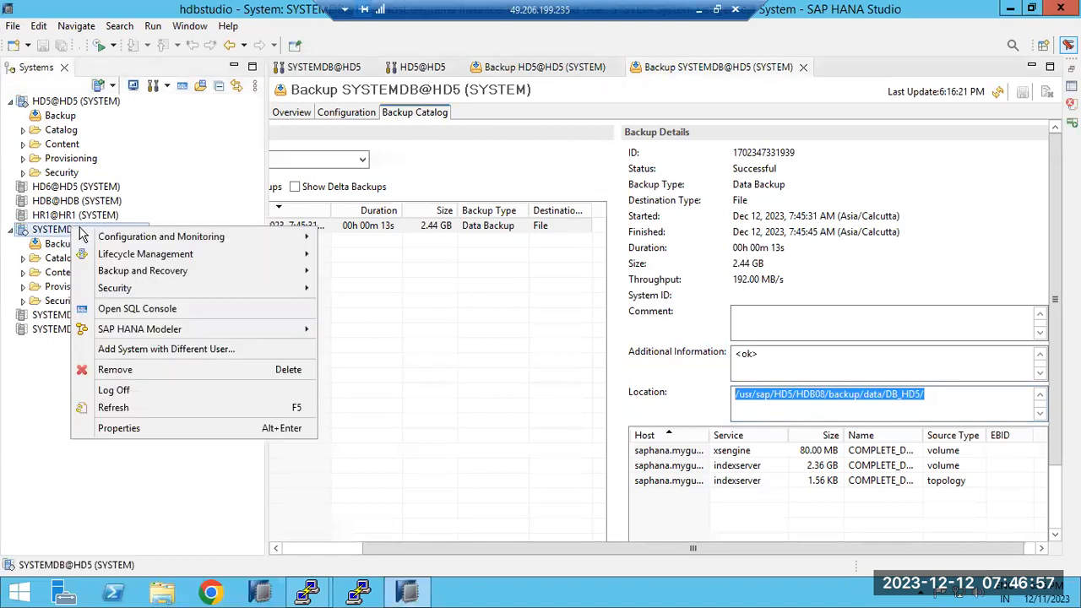
pyautogui.moveTo(294, 273)
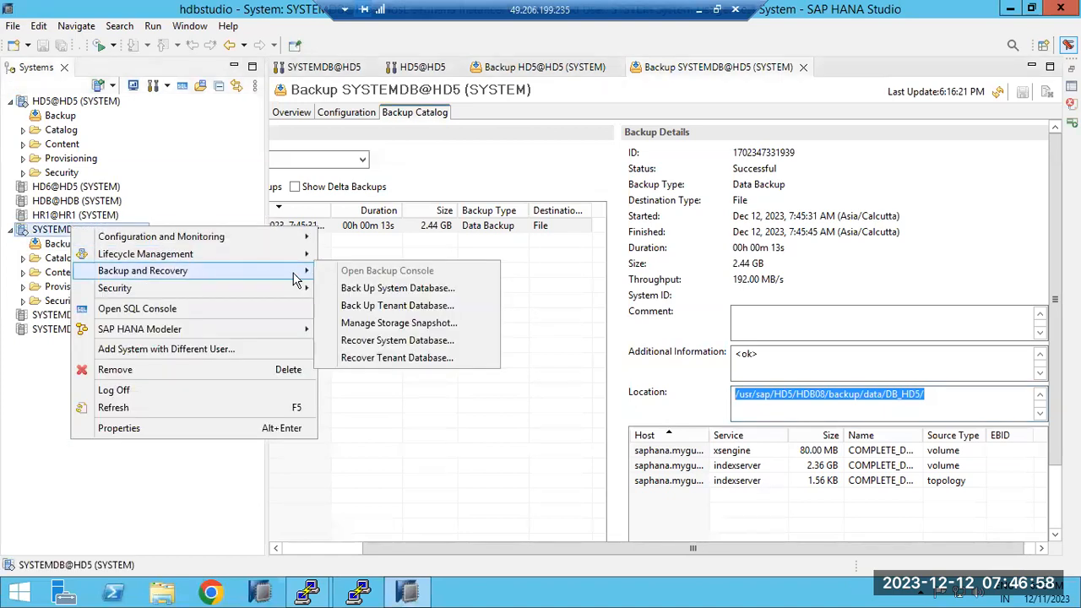
pyautogui.click(393, 307)
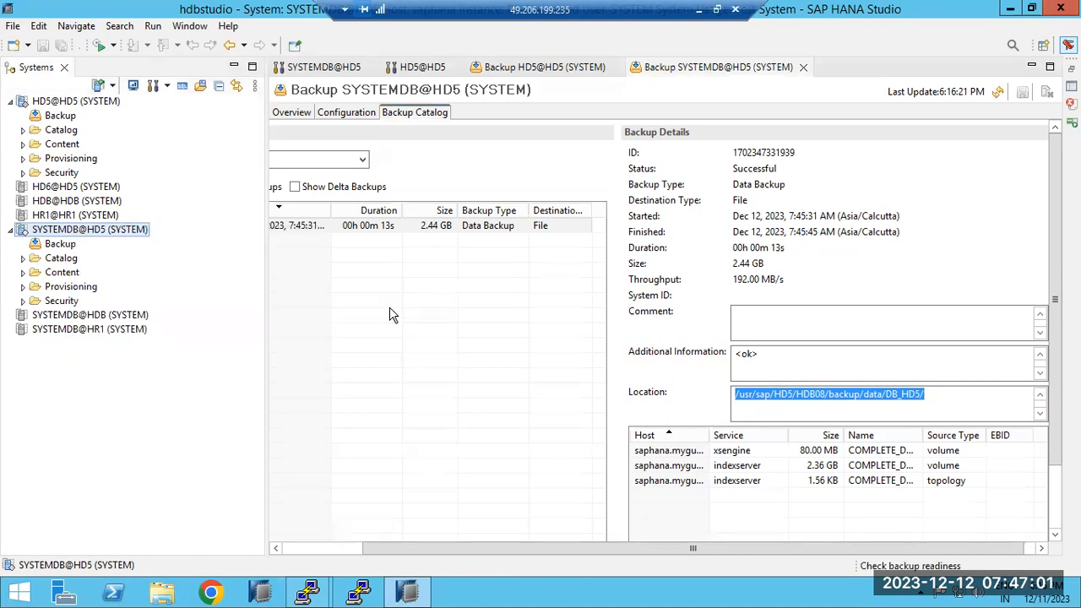
pyautogui.click(56, 133)
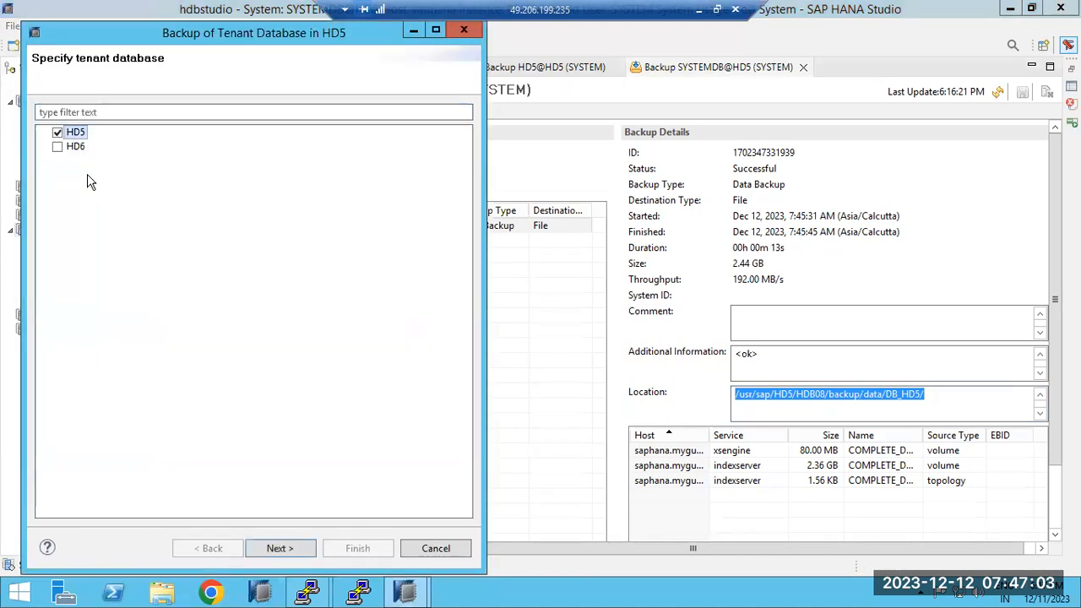
pyautogui.click(279, 549)
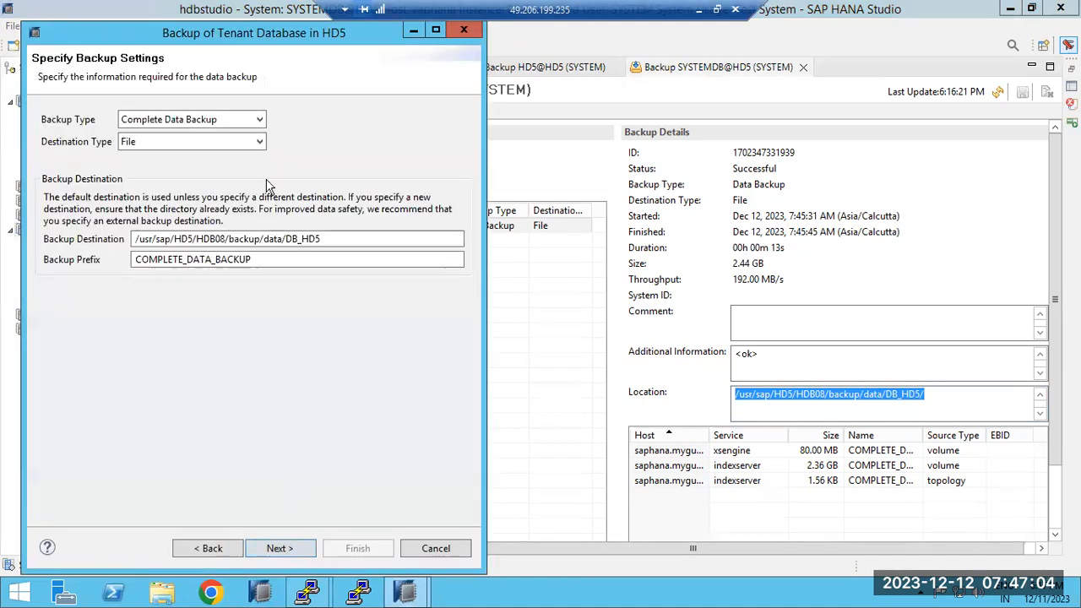
pyautogui.click(260, 120)
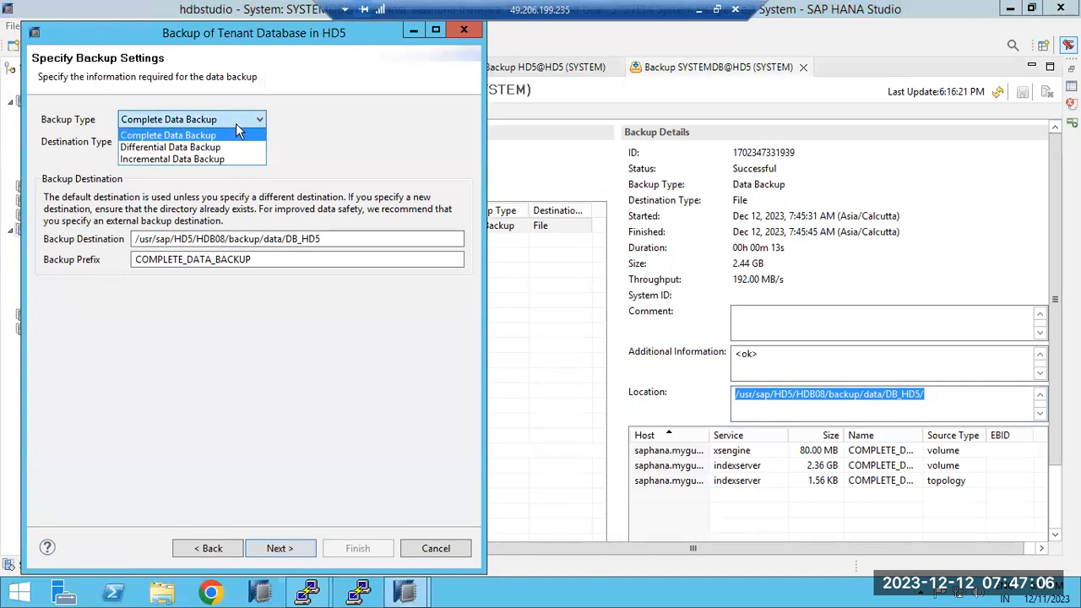
pyautogui.click(167, 148)
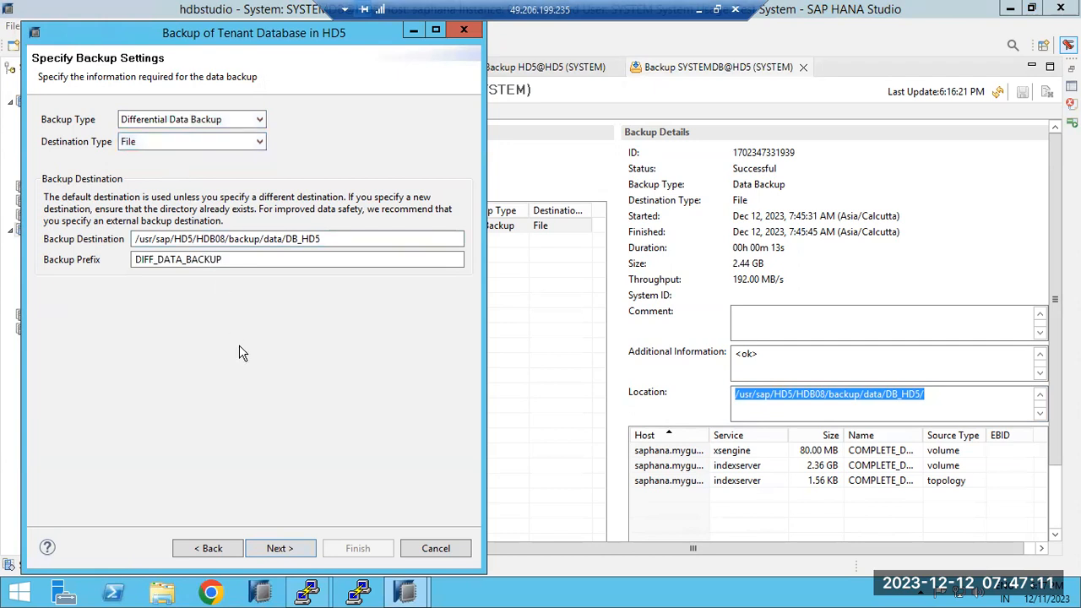
pyautogui.click(277, 550)
pyautogui.click(363, 549)
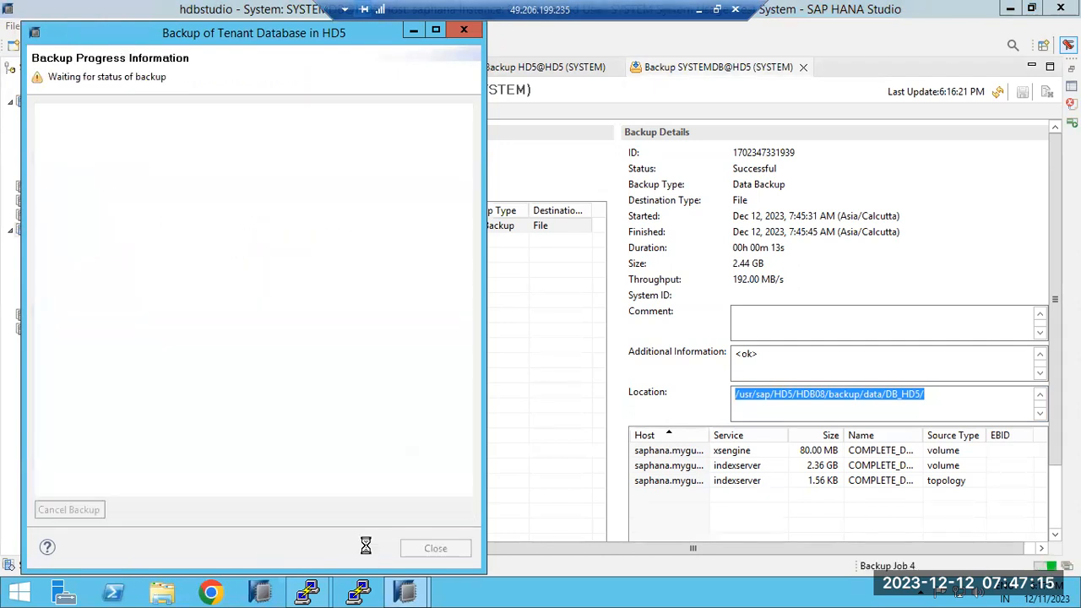
pyautogui.click(431, 548)
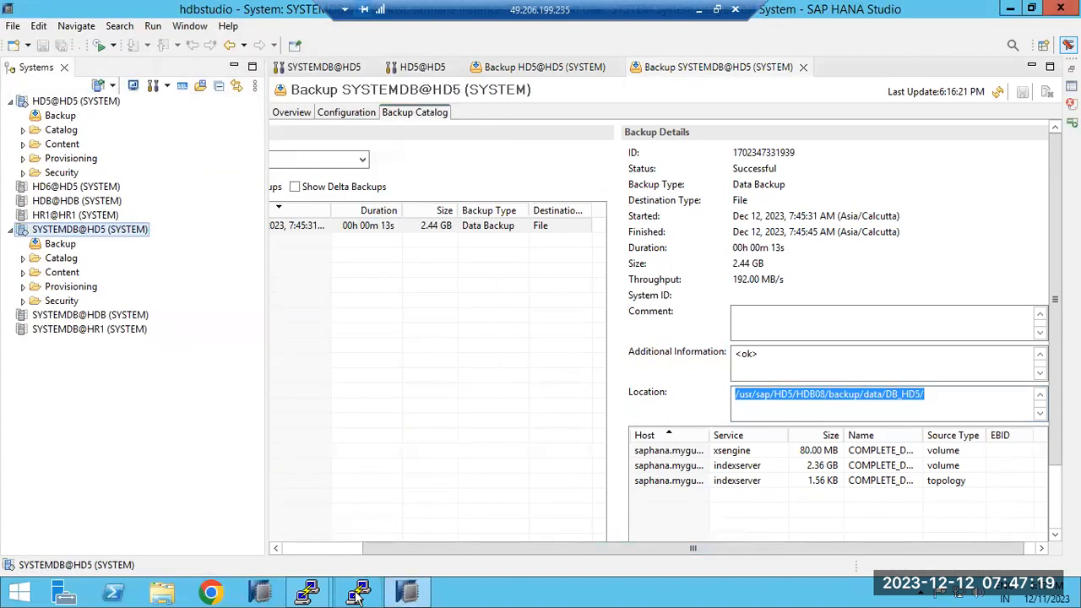
# Switch to the hd5adm terminal, list the DB_HD5 backup directory again with ls -ltr, and compare the differential and complete backup files
pyautogui.moveTo(358, 594)
pyautogui.click(255, 510)
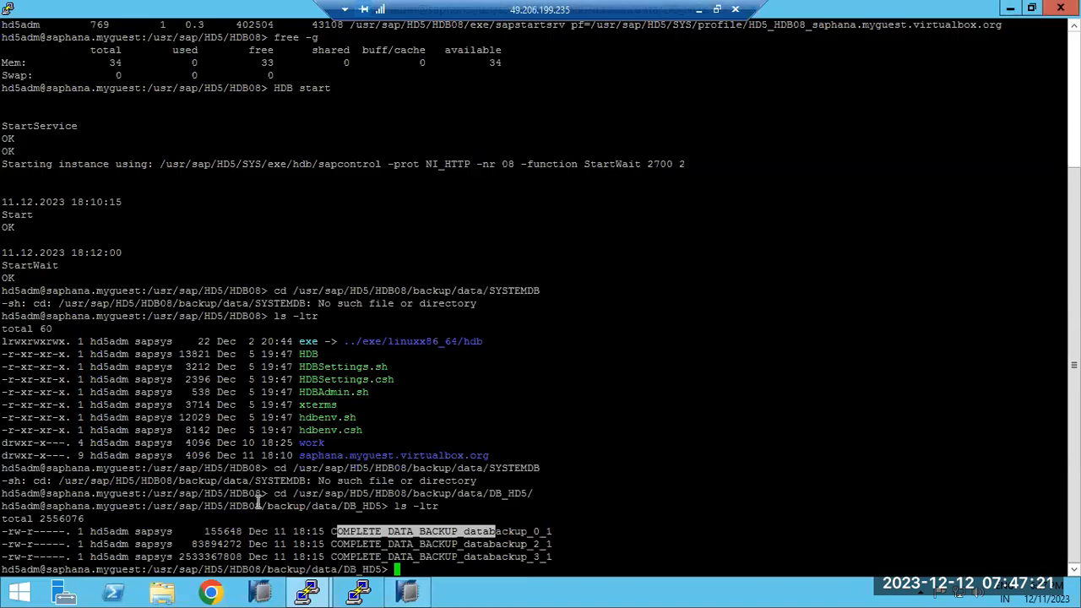
pyautogui.write('ls -ltr')
pyautogui.press('Return')
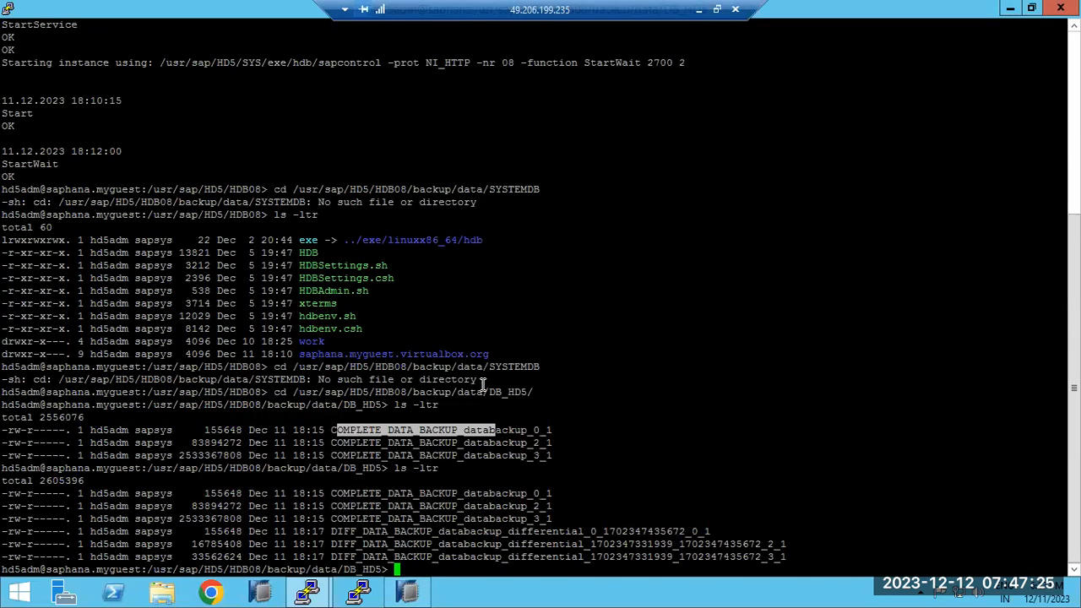
pyautogui.moveTo(331, 531); pyautogui.dragTo(357, 531)
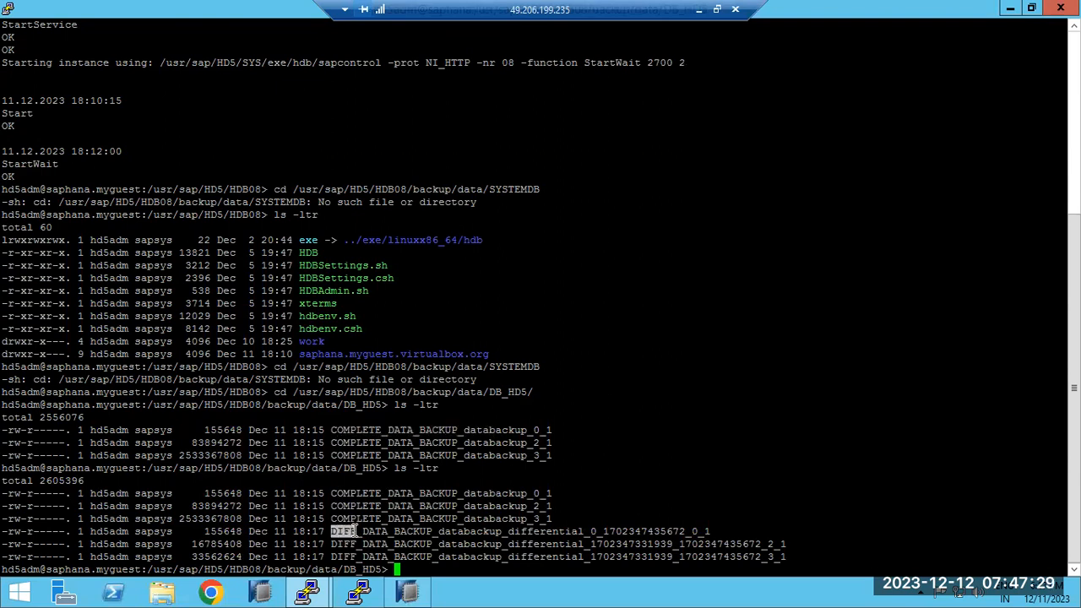
pyautogui.doubleClick(524, 531)
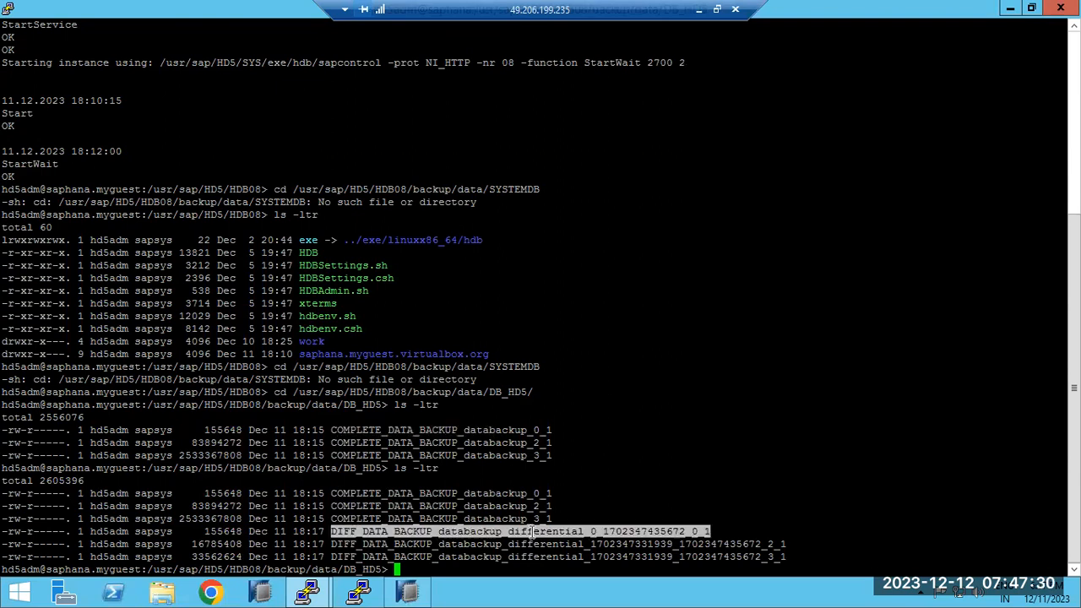
pyautogui.doubleClick(356, 492)
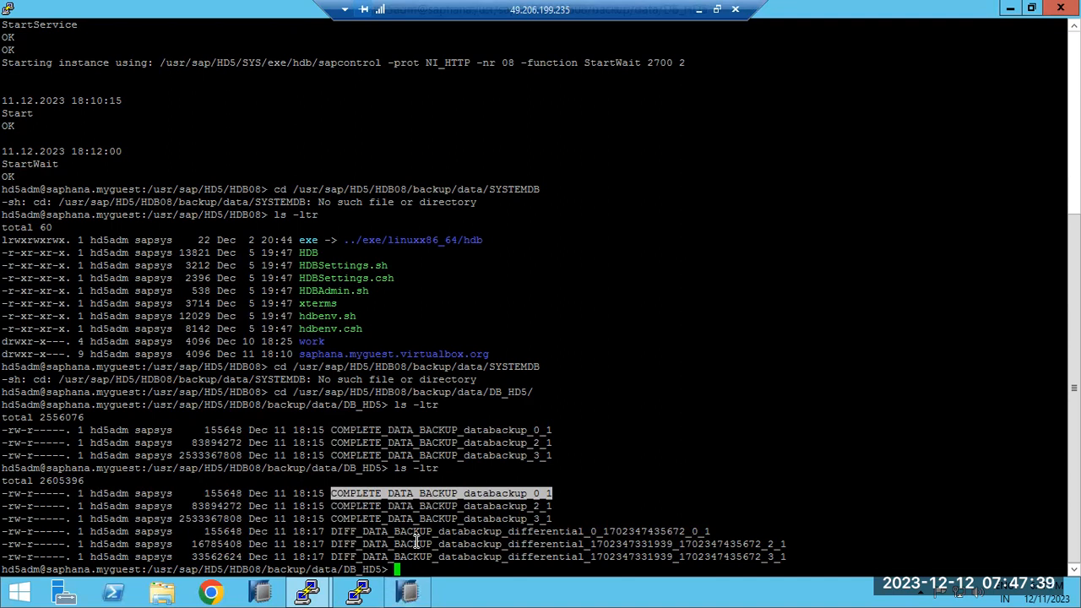
# Switch back to SAP HANA Studio and examine the security users of HD5@HD5 and the content packages of SYSTEMDB@HD5
pyautogui.click(408, 591)
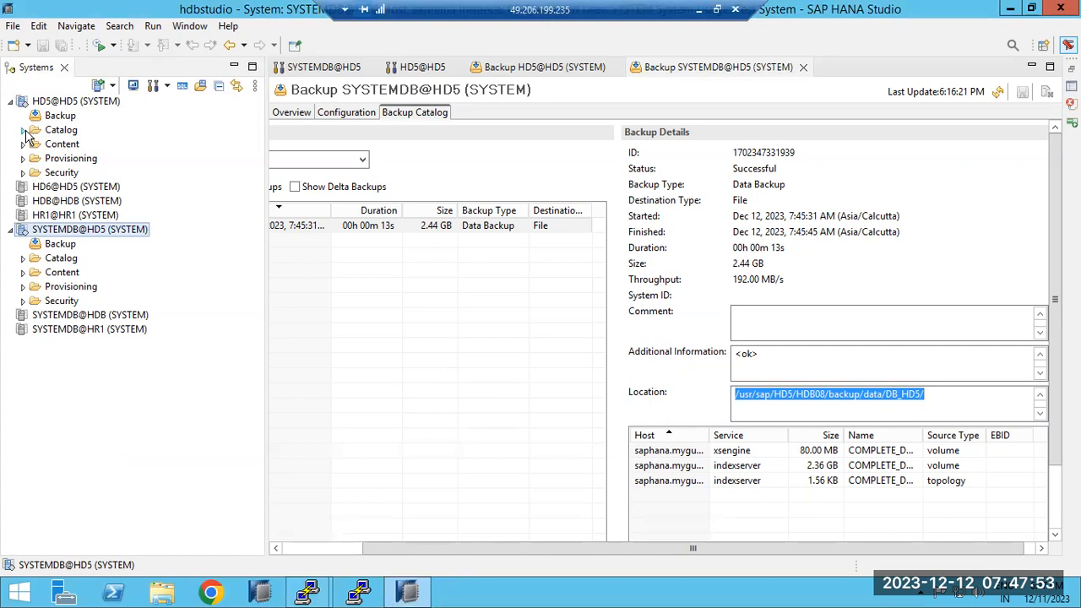
pyautogui.click(23, 173)
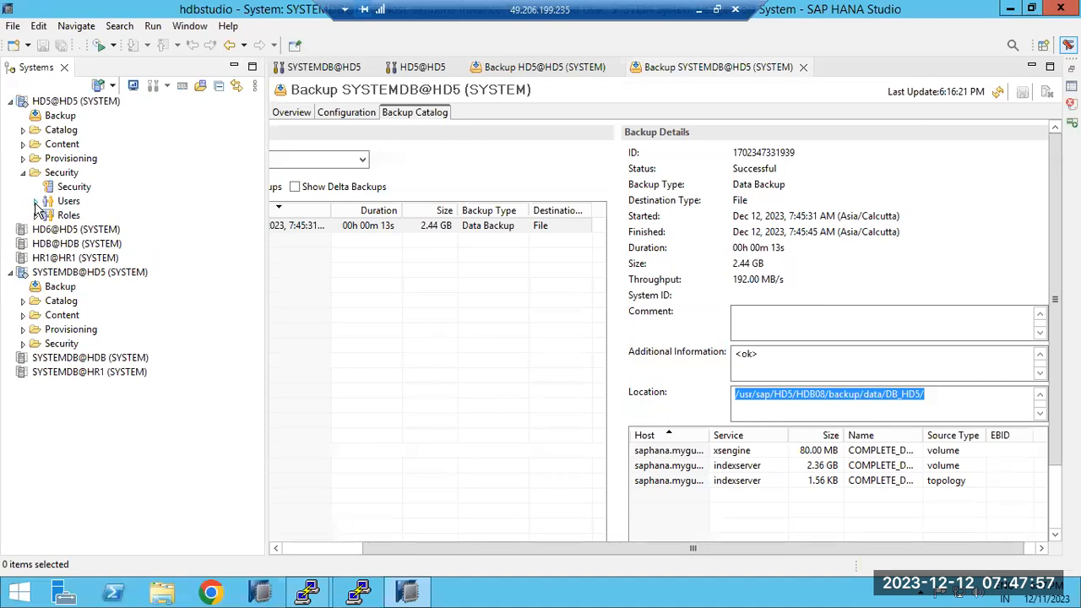
pyautogui.click(37, 202)
pyautogui.rightClick(73, 216)
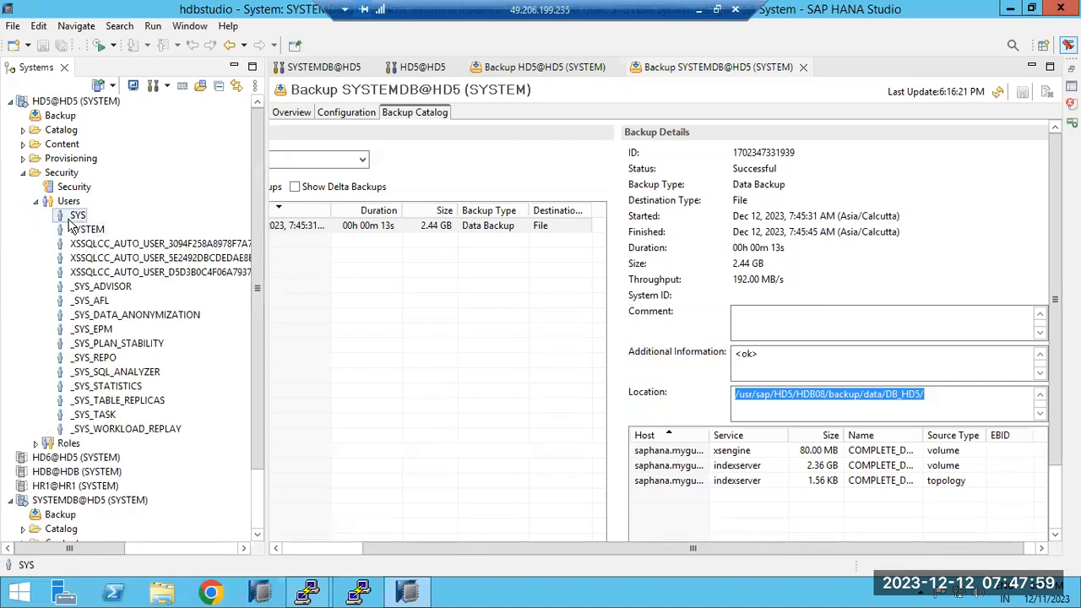
pyautogui.press('Escape')
pyautogui.rightClick(76, 218)
pyautogui.click(81, 224)
pyautogui.click(35, 201)
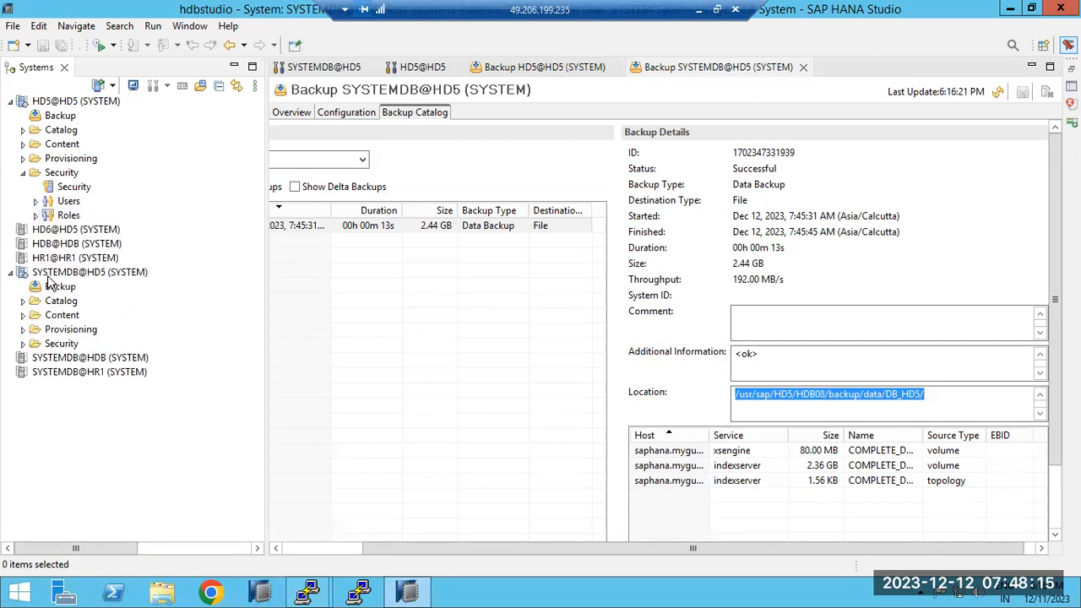
pyautogui.click(24, 315)
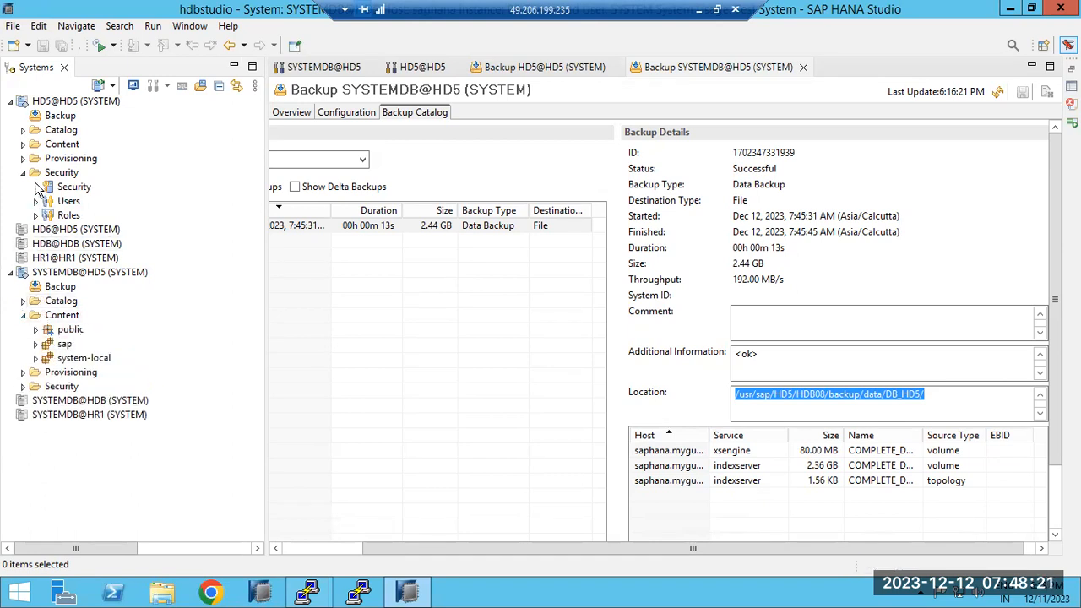
# Delete the ZTRAINING package from the content of tenant database HD5@HD5 and confirm the deletion
pyautogui.click(24, 145)
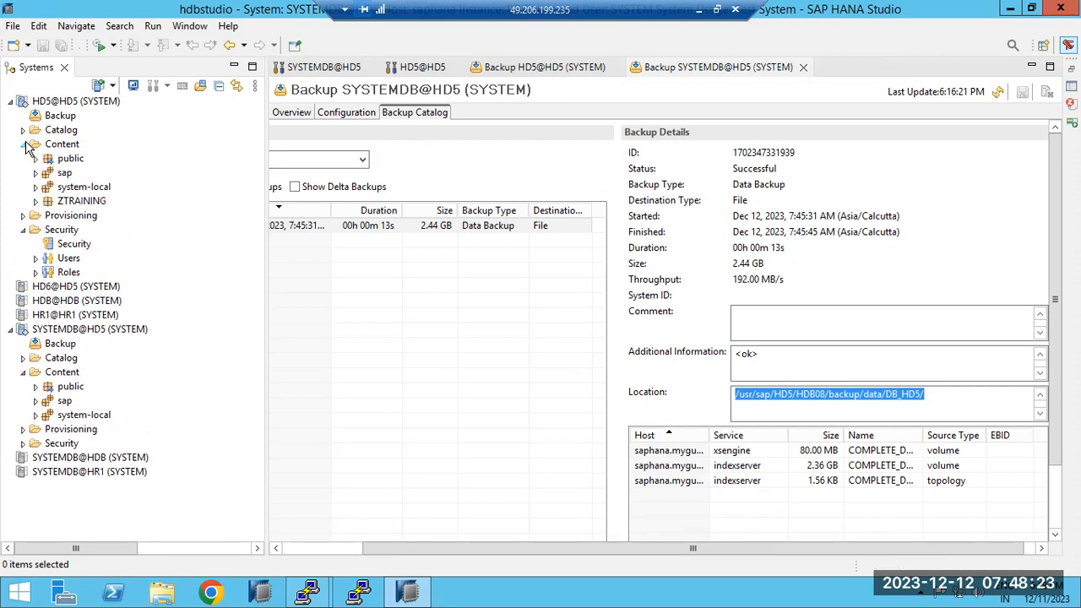
pyautogui.click(72, 202)
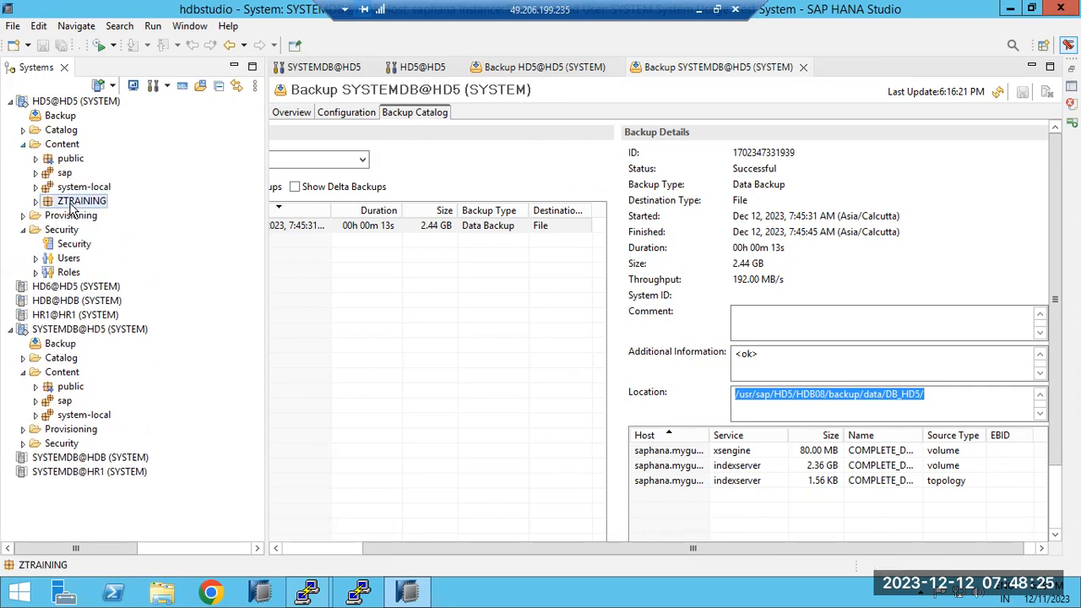
pyautogui.rightClick(71, 203)
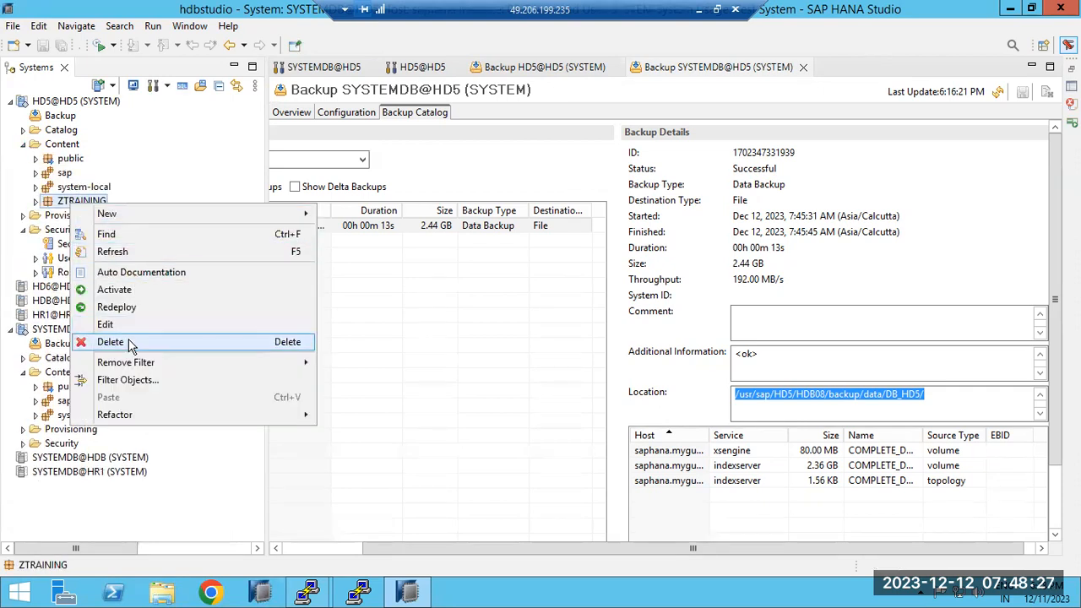
pyautogui.click(128, 342)
pyautogui.click(618, 302)
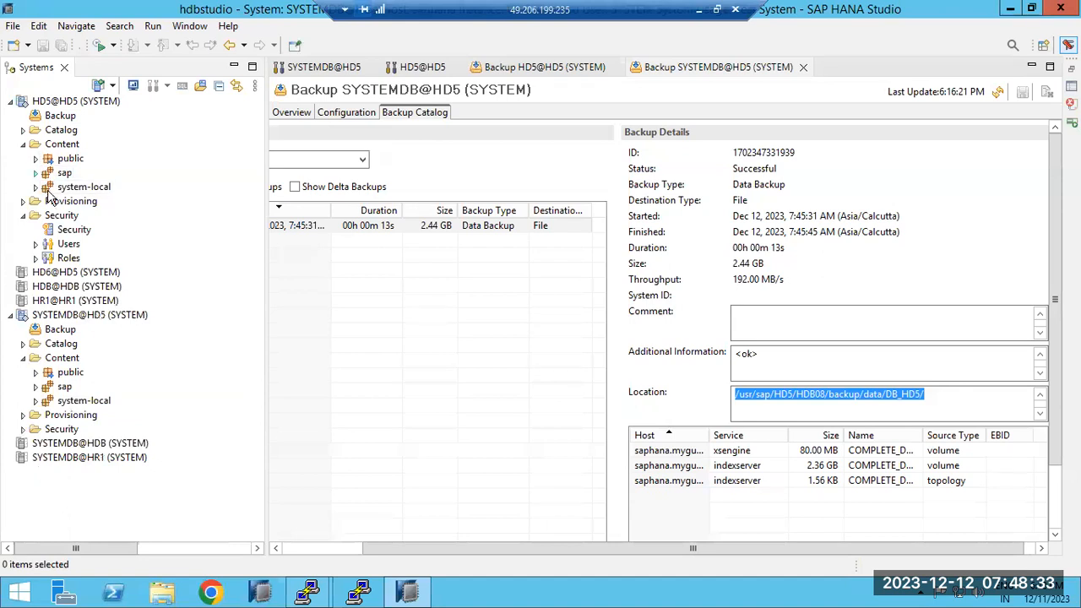
# Check the remaining content packages of HD5@HD5, narrow the systems tree, and view the backup overview of SYSTEMDB@HD5
pyautogui.click(23, 143)
pyautogui.click(23, 173)
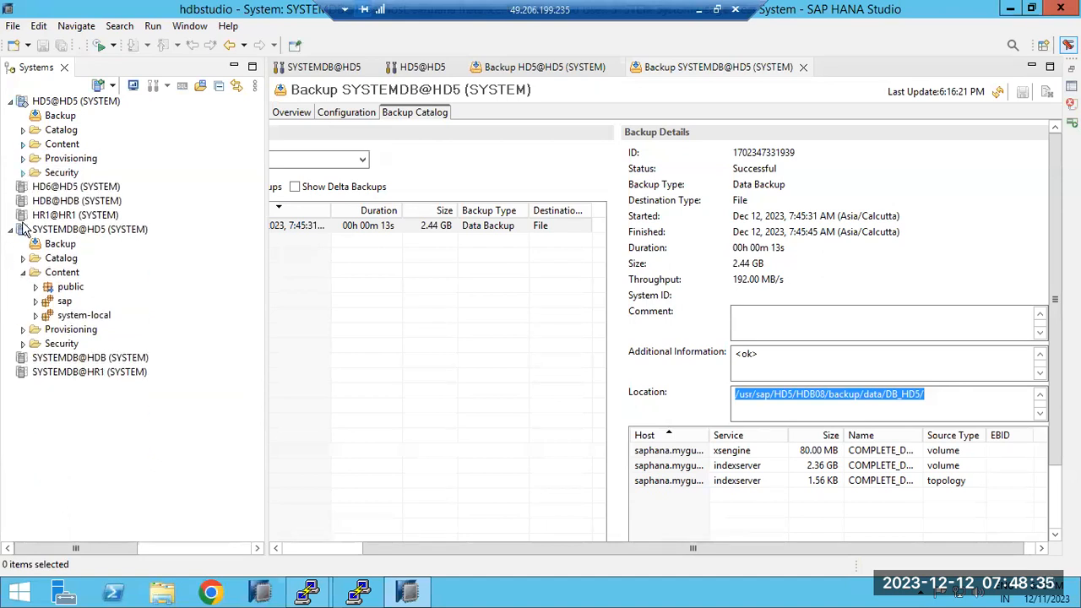
pyautogui.click(10, 229)
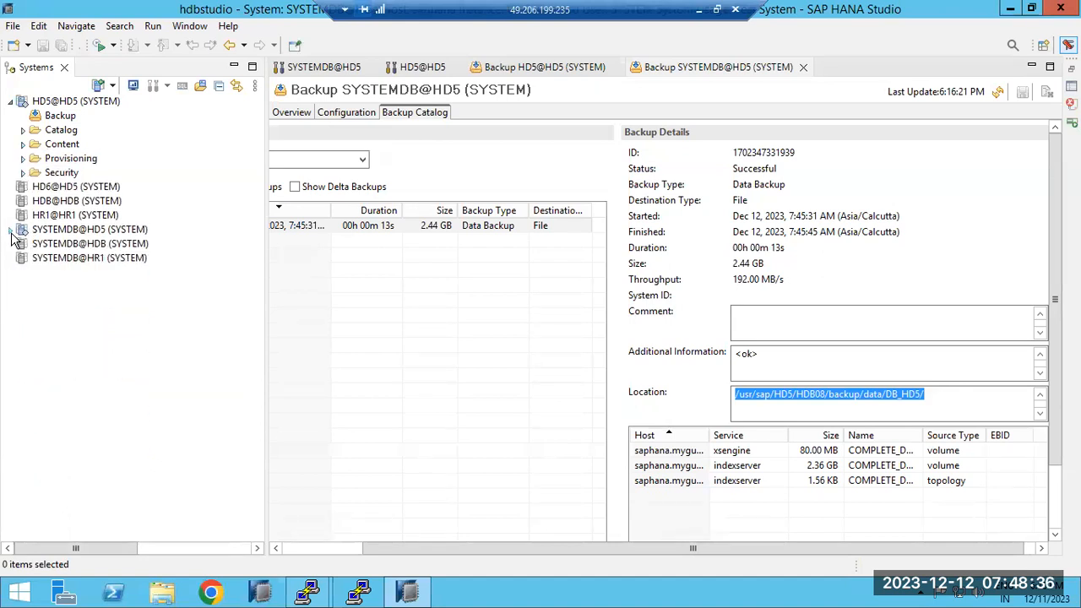
pyautogui.click(23, 144)
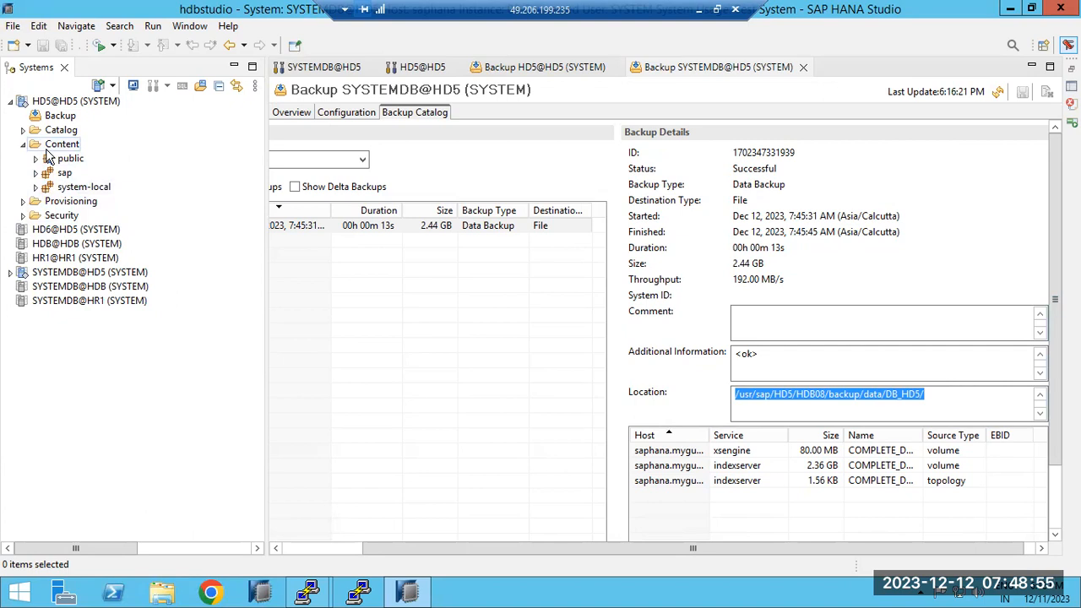
pyautogui.moveTo(268, 329); pyautogui.dragTo(157, 323)
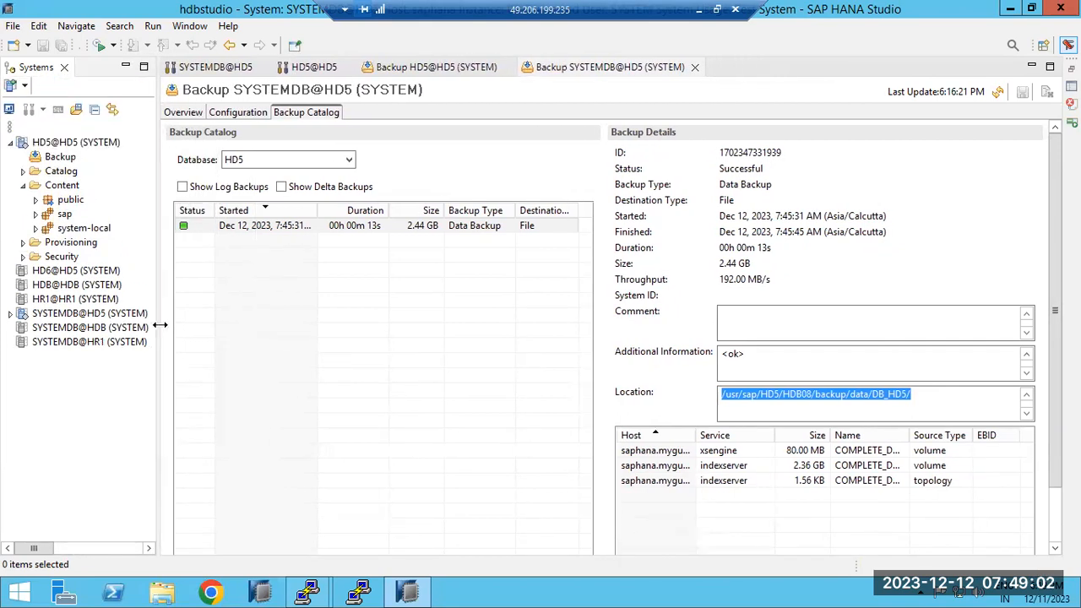
pyautogui.click(184, 115)
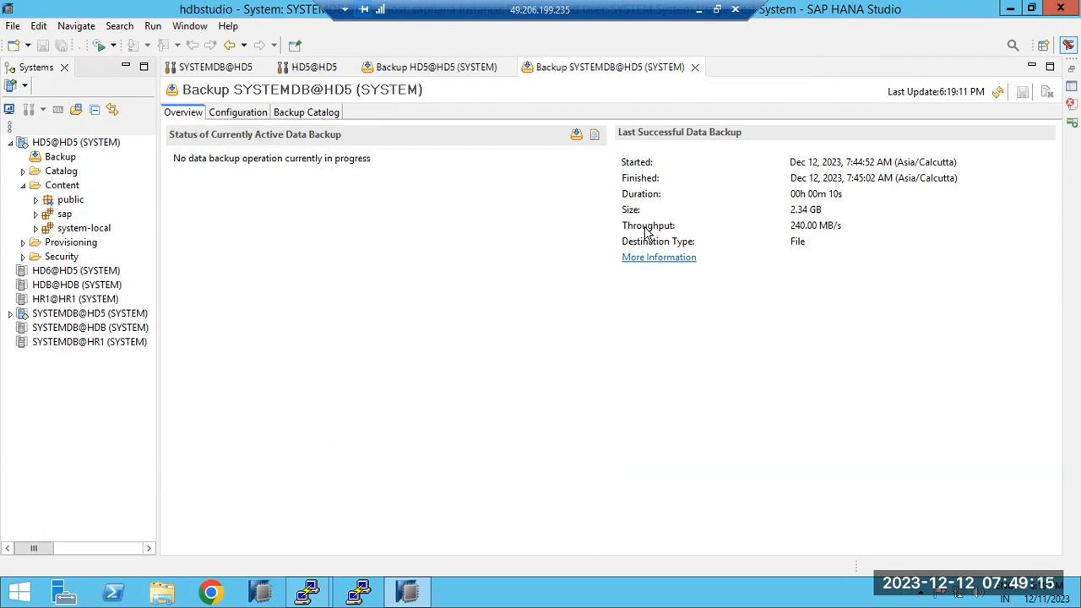
pyautogui.click(23, 185)
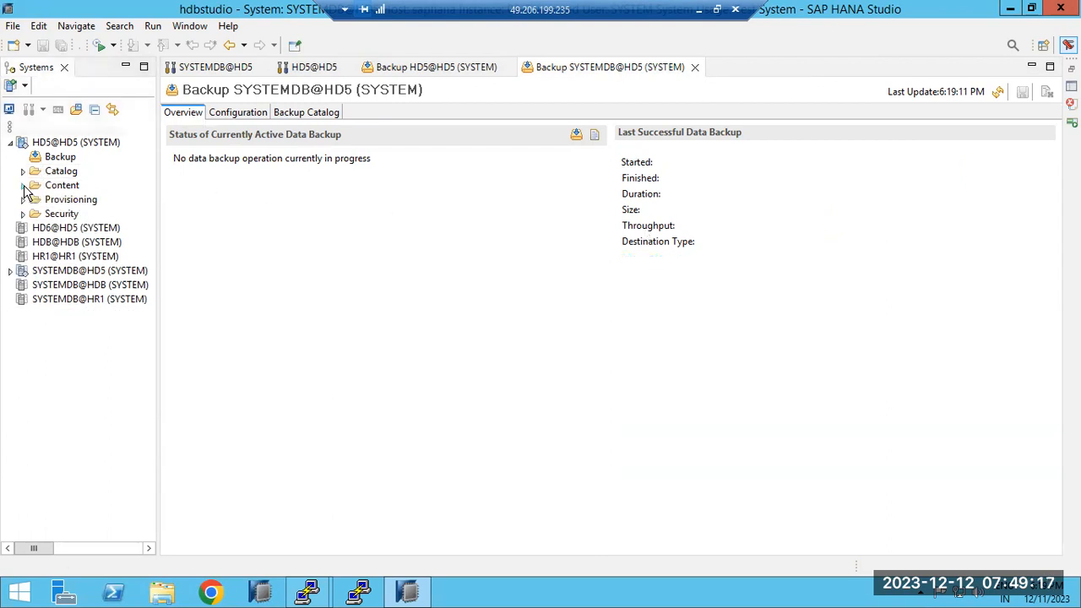
# Start a tenant database recovery from SYSTEMDB@HD5 and select HD5 as the database to recover
pyautogui.rightClick(25, 274)
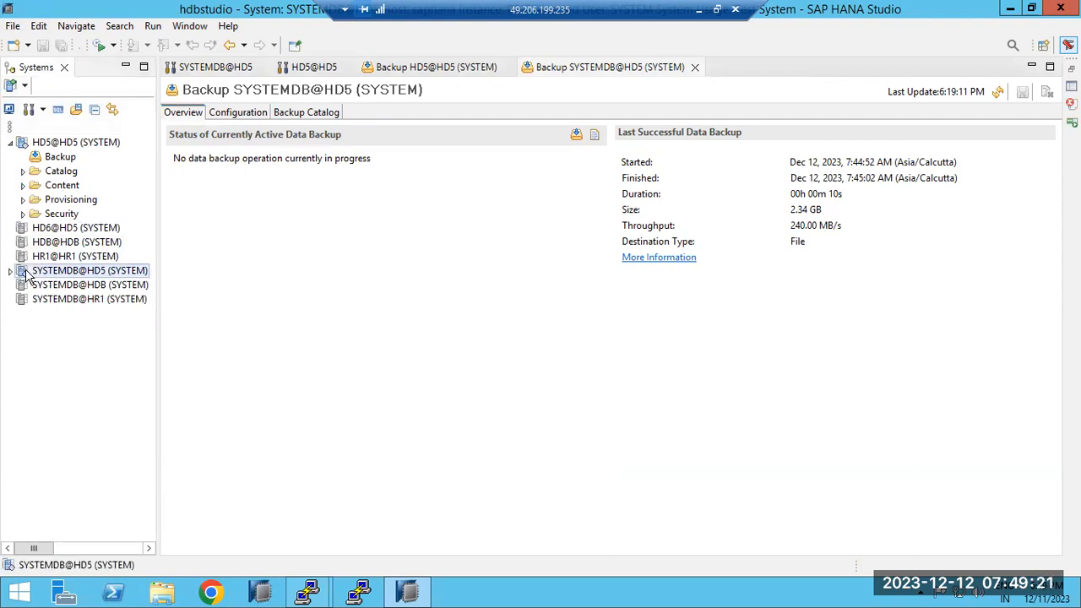
pyautogui.moveTo(177, 321)
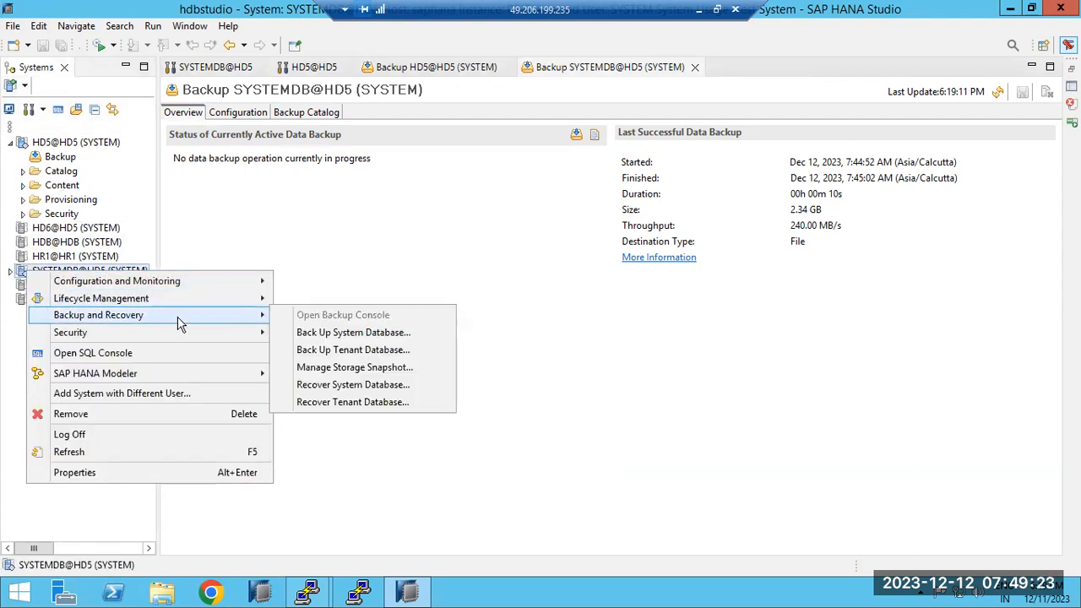
pyautogui.click(343, 403)
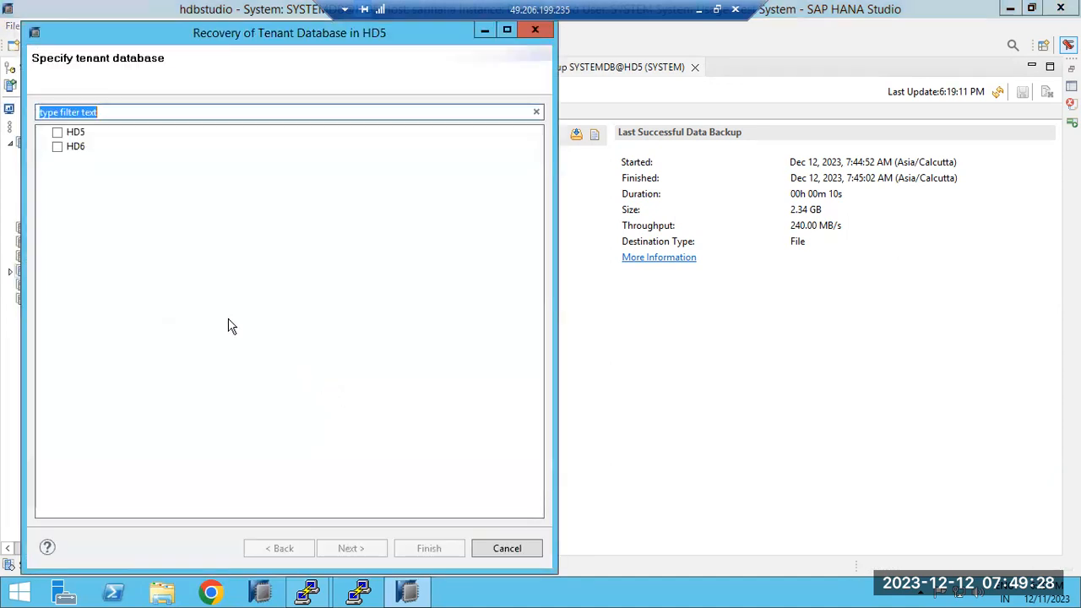
pyautogui.click(58, 133)
pyautogui.click(356, 549)
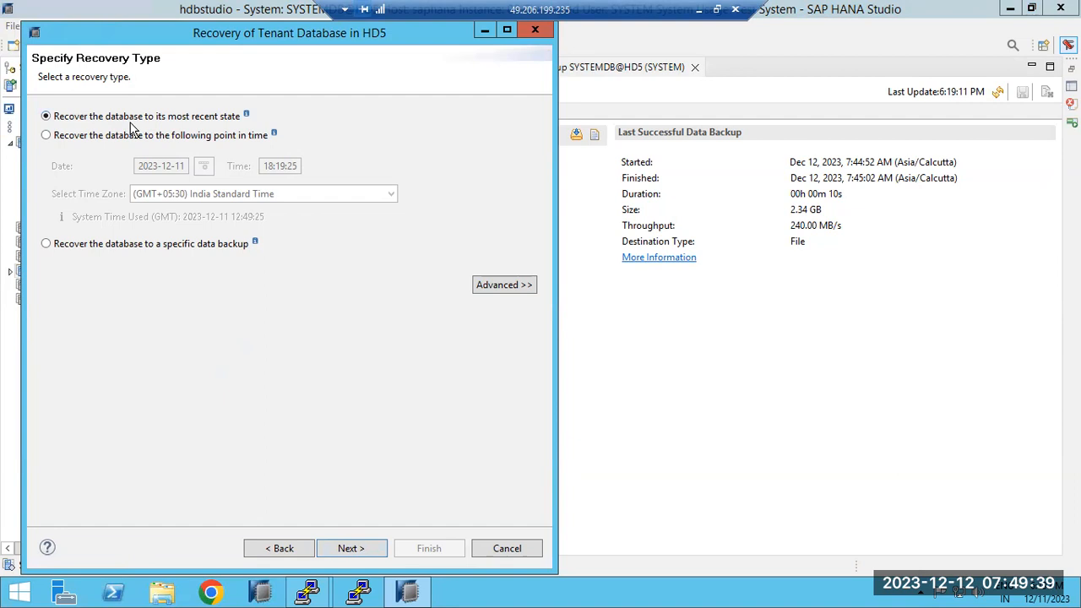
# Try the point-in-time recovery option with date 2023-12-11 and time 06:19:25, comparing it with recovery to the most recent state
pyautogui.moveTo(247, 114)
pyautogui.click(76, 137)
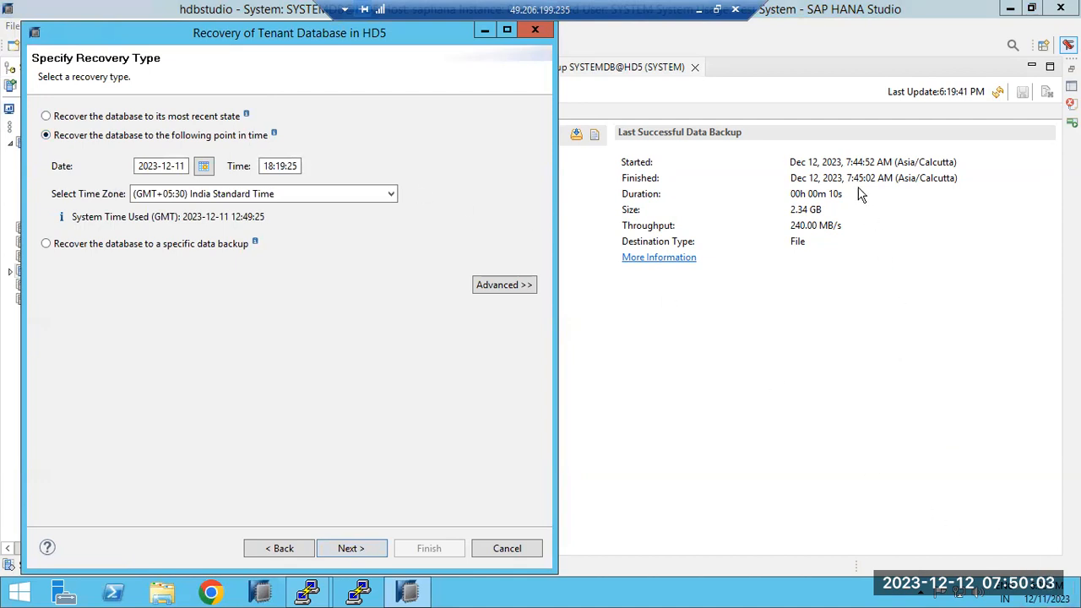
pyautogui.moveTo(853, 179); pyautogui.dragTo(872, 181)
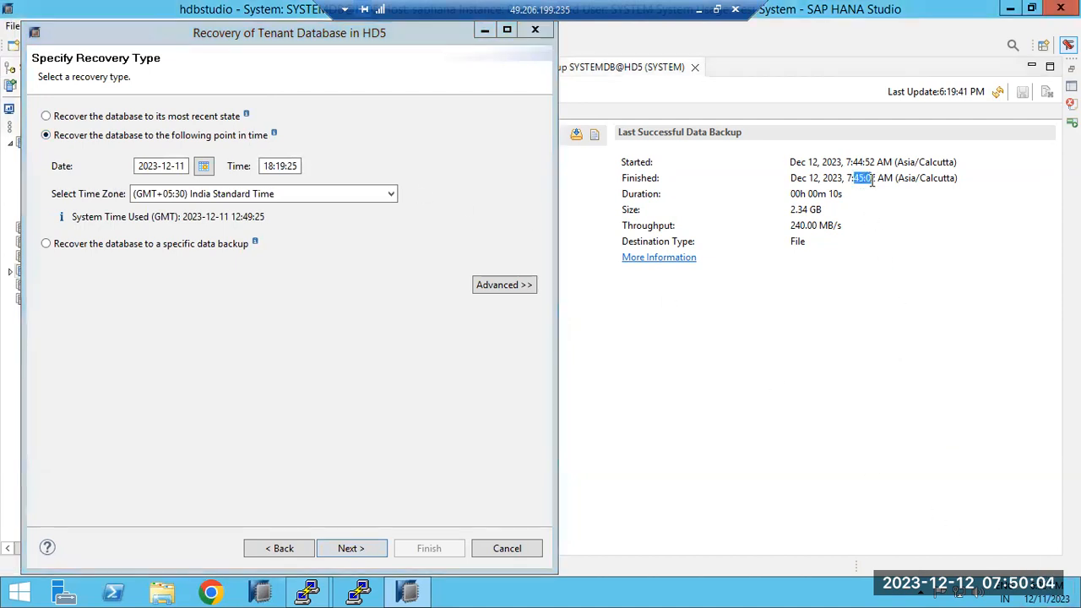
pyautogui.click(271, 166)
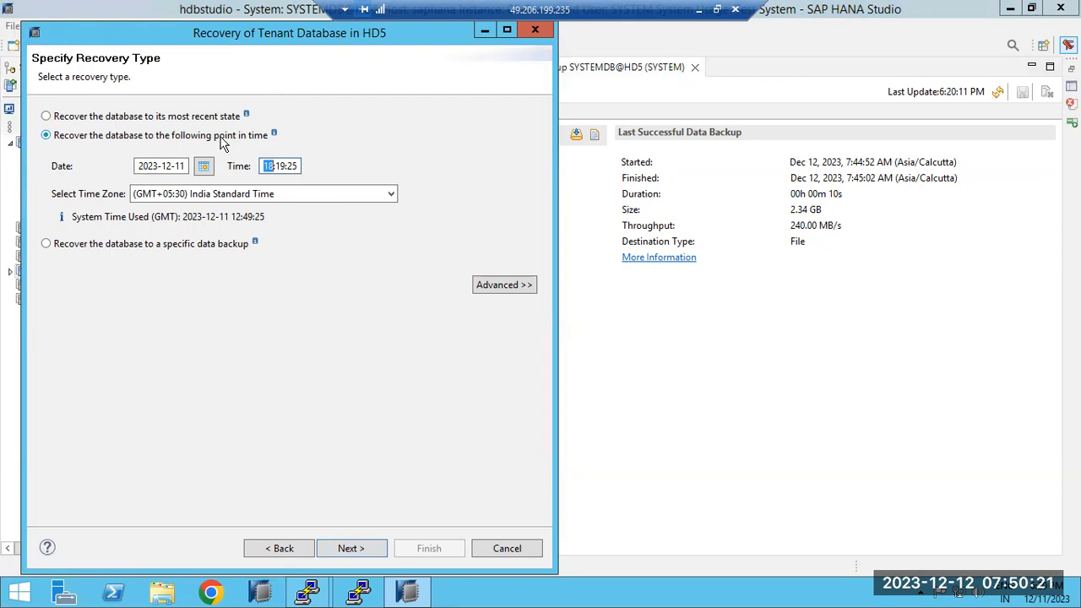
pyautogui.click(181, 168)
pyautogui.write('10')
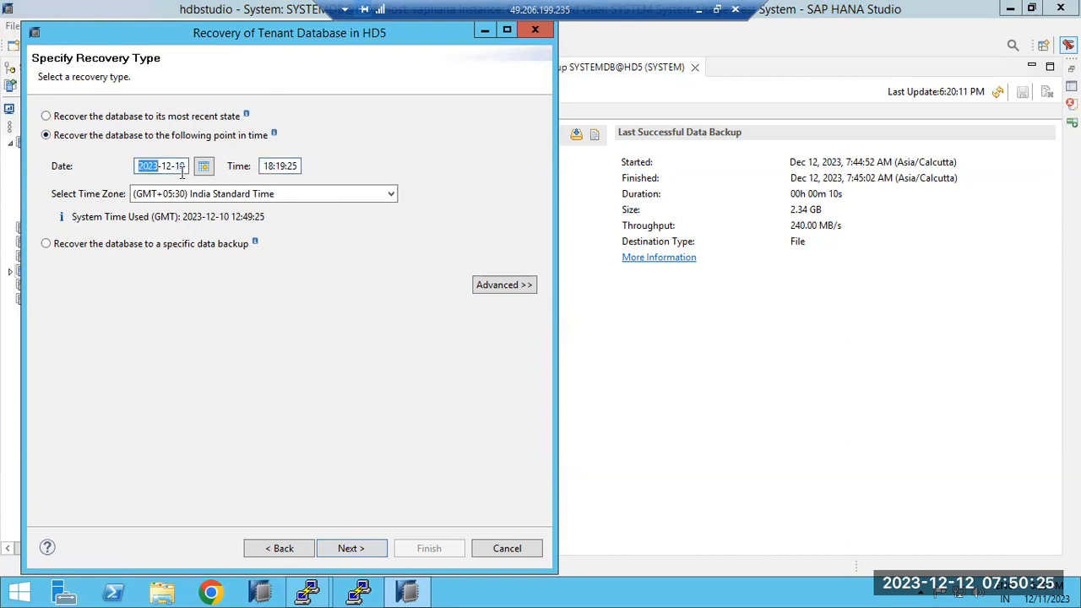
pyautogui.click(183, 166)
pyautogui.write('11')
pyautogui.click(272, 164)
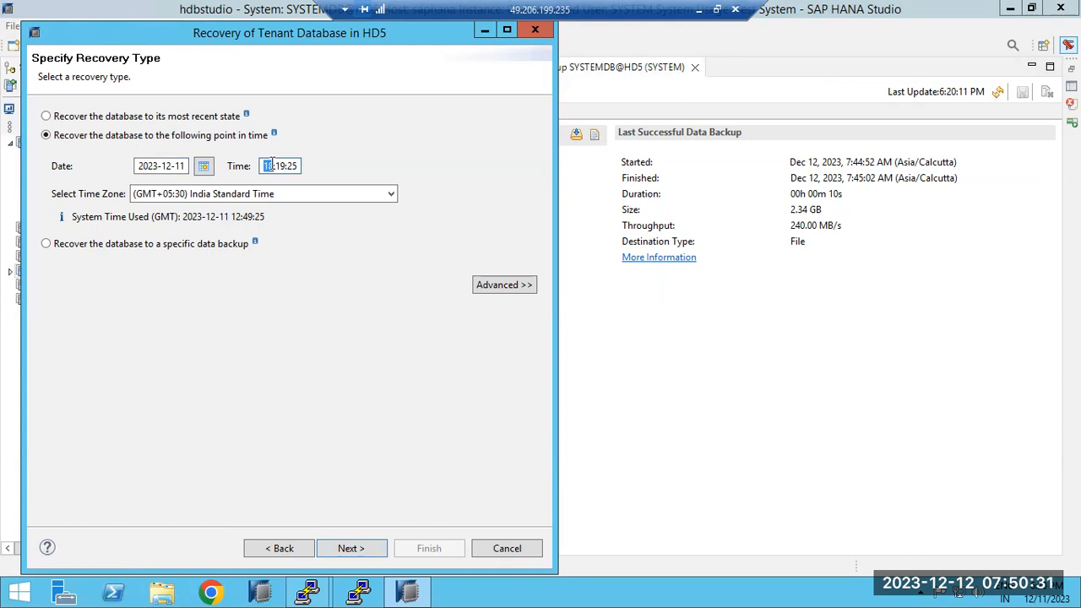
pyautogui.write('06')
pyautogui.click(72, 119)
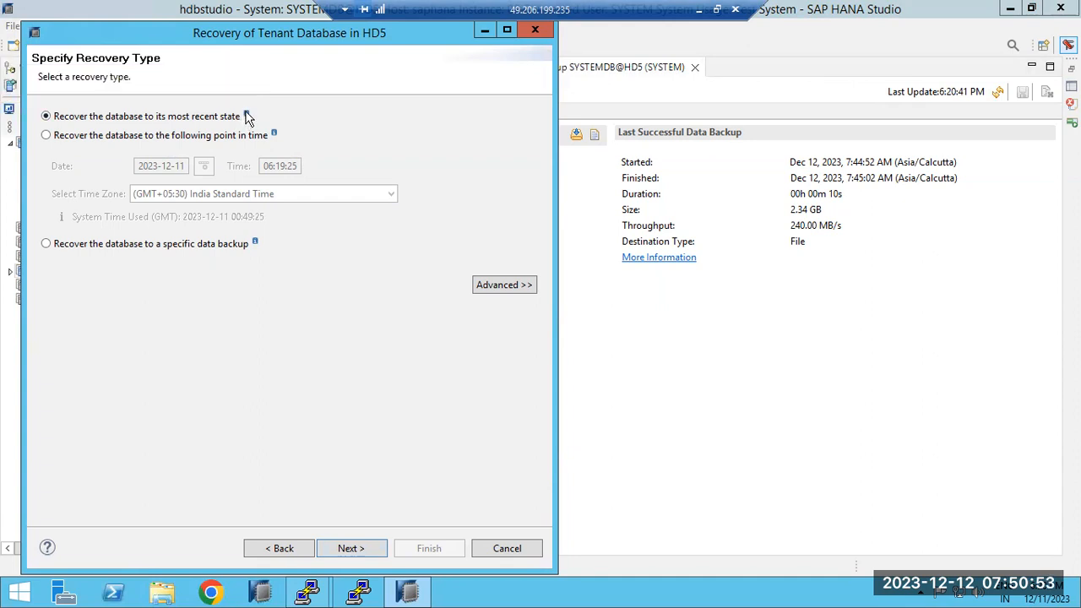
pyautogui.click(225, 138)
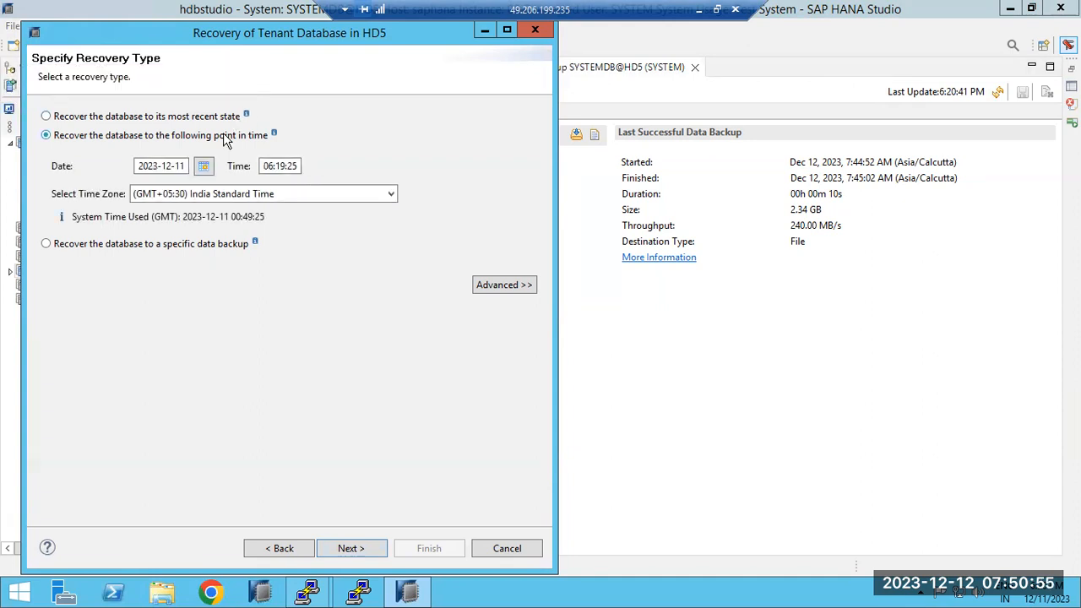
# Choose recovery to a specific data backup using the backup catalog in the file system, and approve stopping database HD5
pyautogui.click(153, 247)
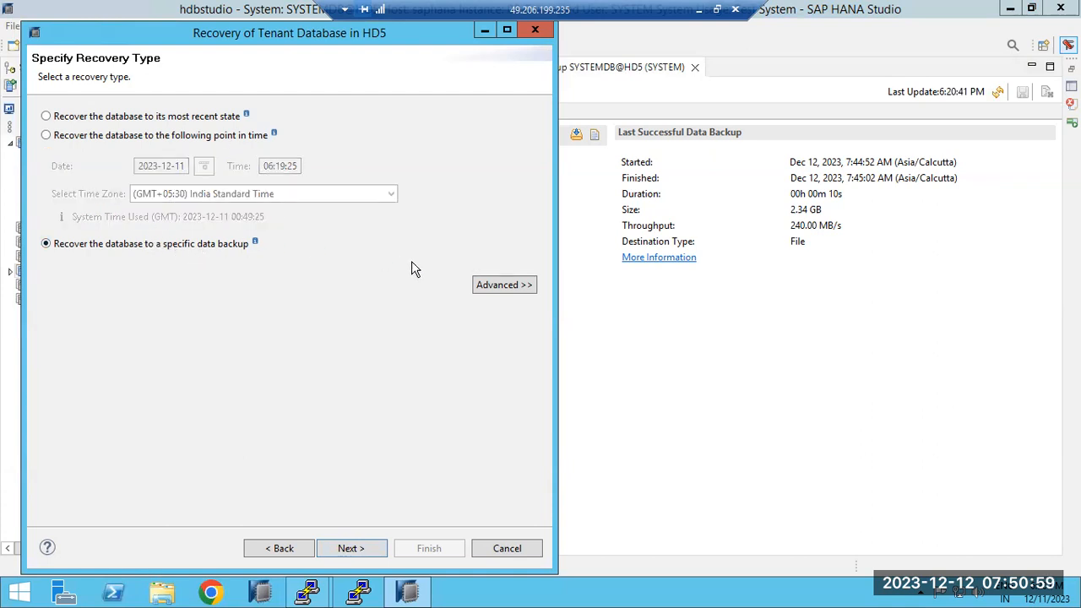
pyautogui.click(346, 547)
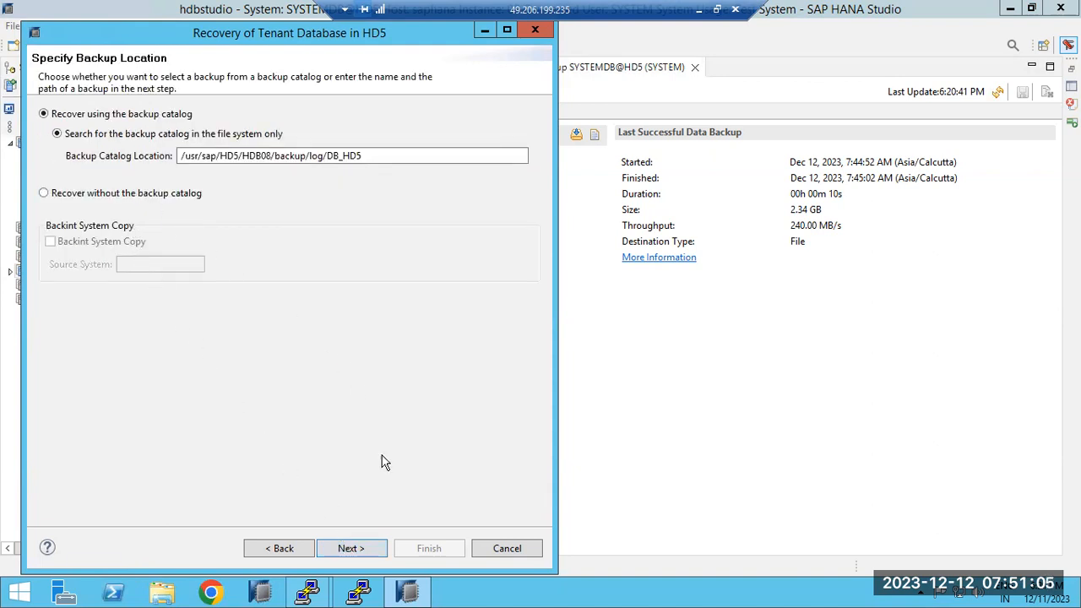
pyautogui.click(351, 549)
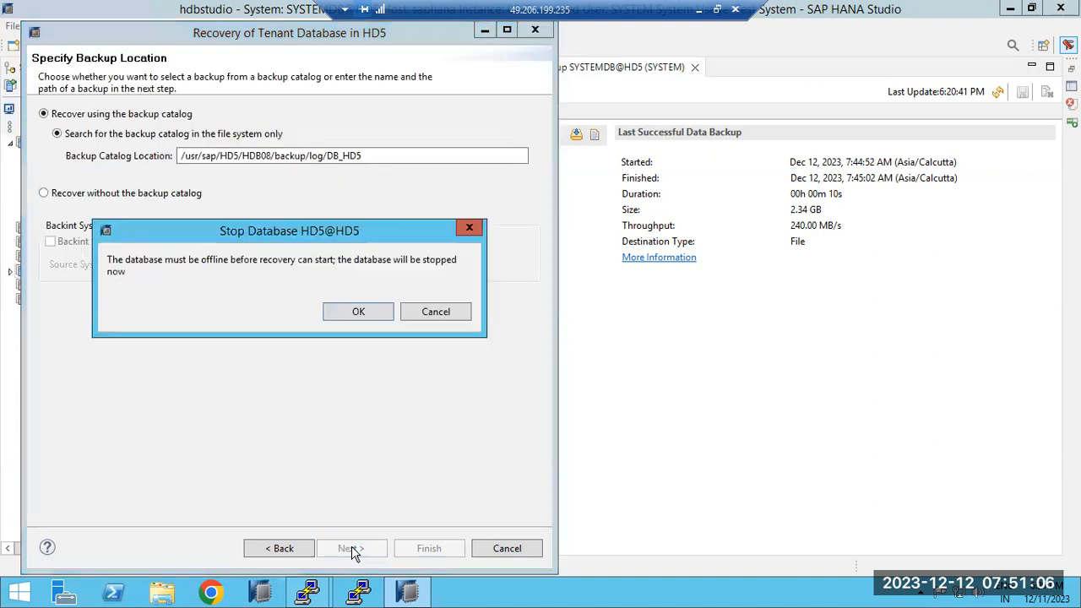
pyautogui.click(357, 312)
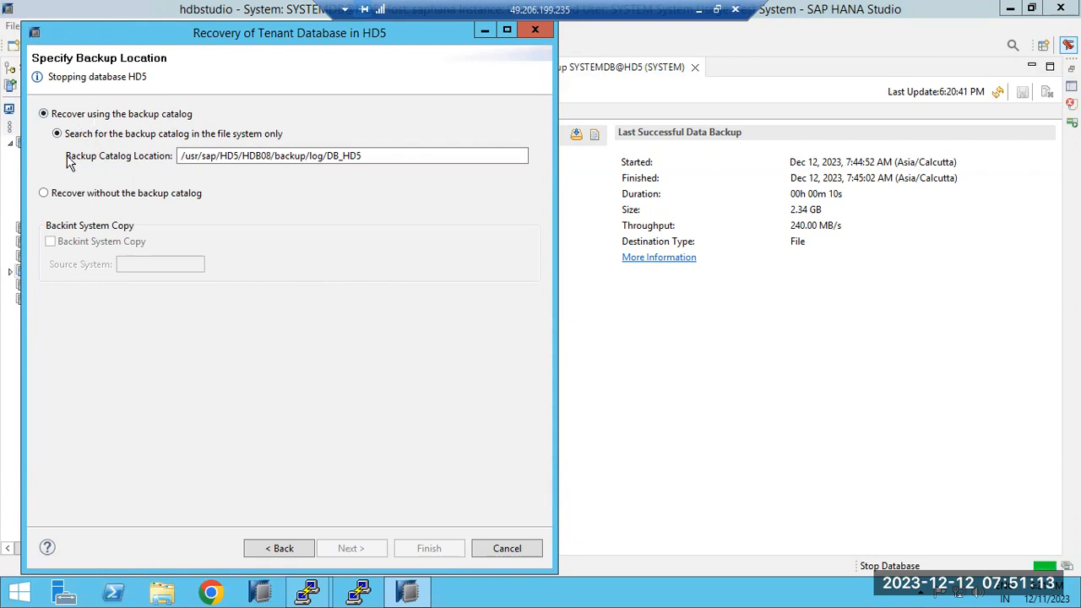
pyautogui.moveTo(62, 78); pyautogui.dragTo(147, 84)
pyautogui.moveTo(59, 88); pyautogui.dragTo(141, 81)
pyautogui.moveTo(72, 77); pyautogui.dragTo(72, 77)
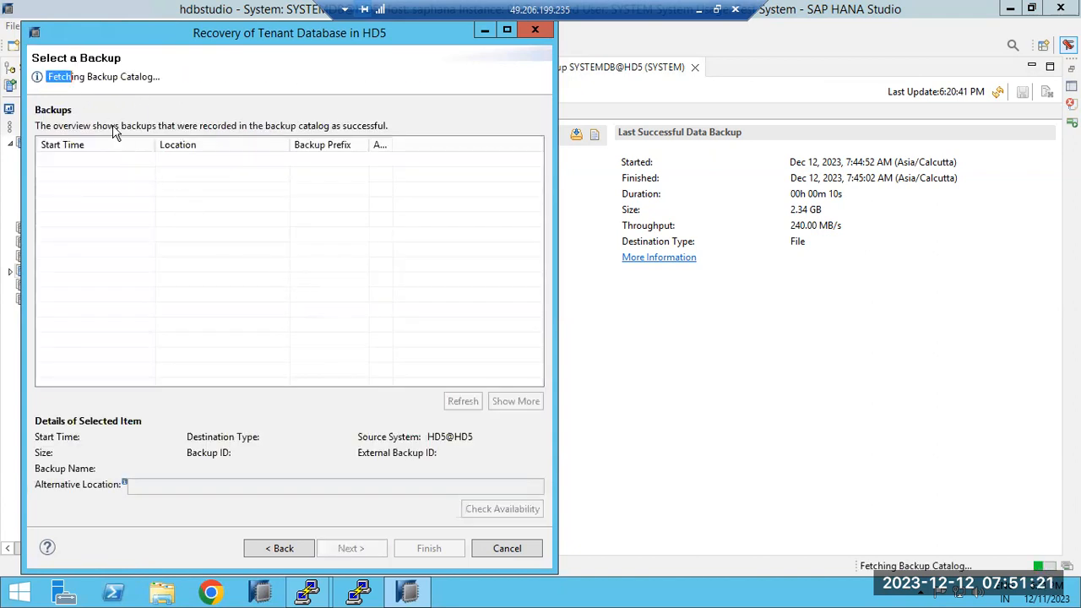
pyautogui.moveTo(72, 77); pyautogui.dragTo(144, 78)
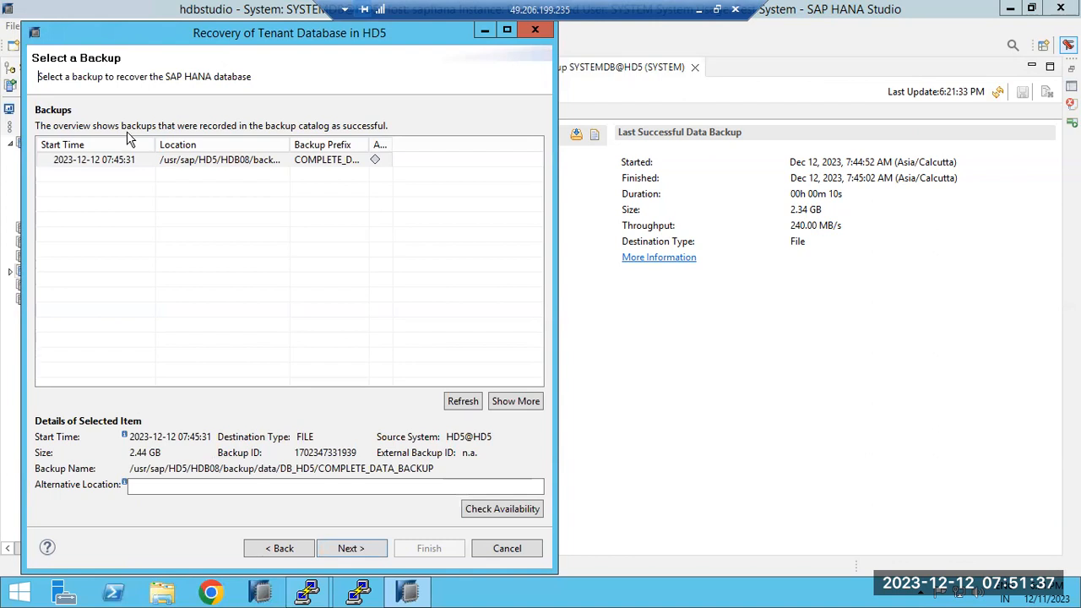
pyautogui.click(340, 164)
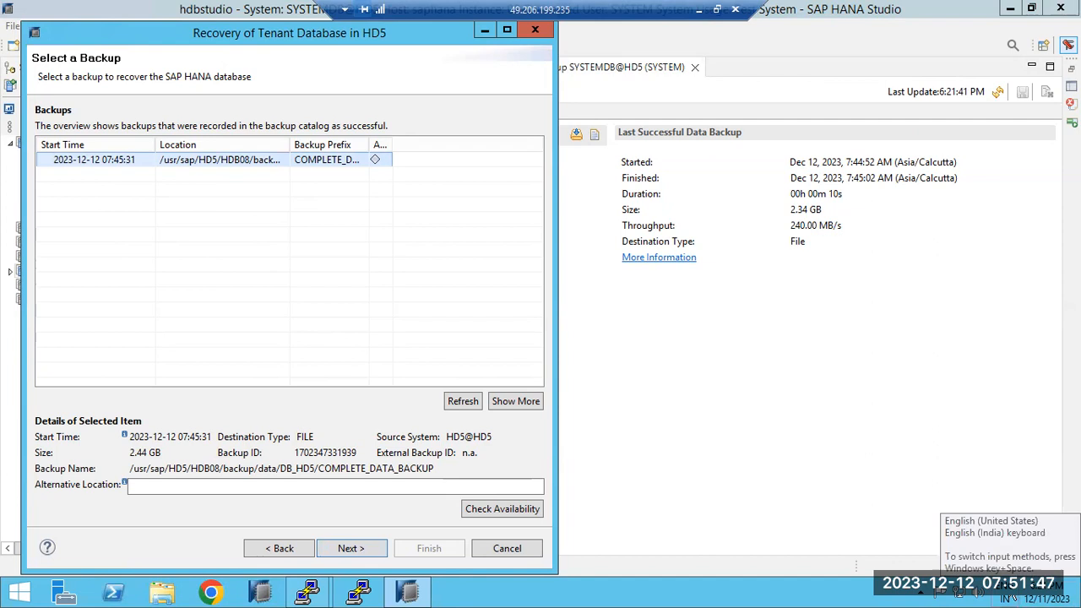
pyautogui.click(372, 554)
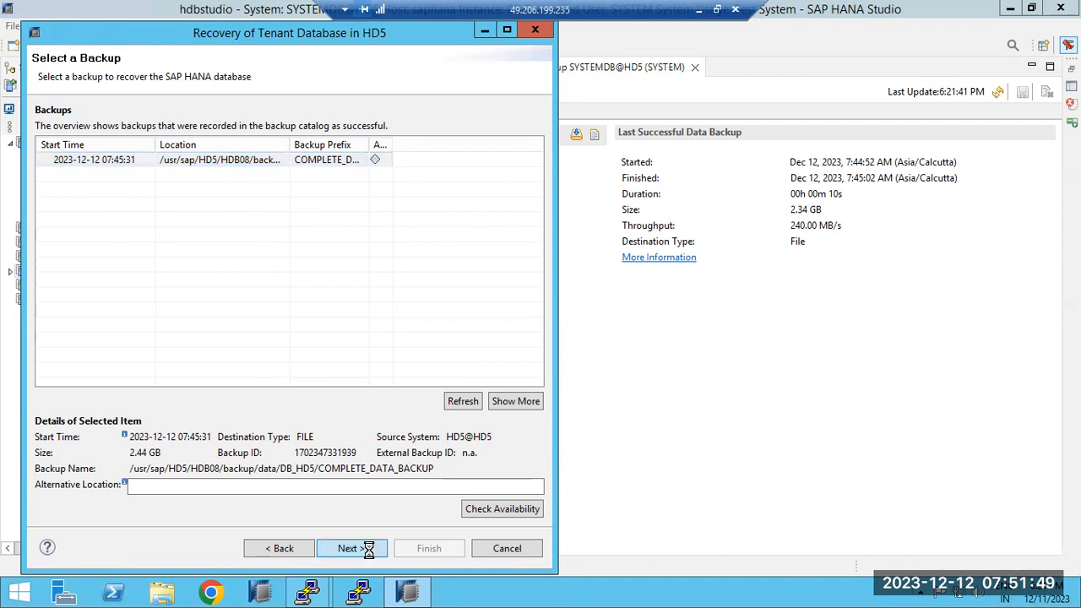
pyautogui.click(373, 554)
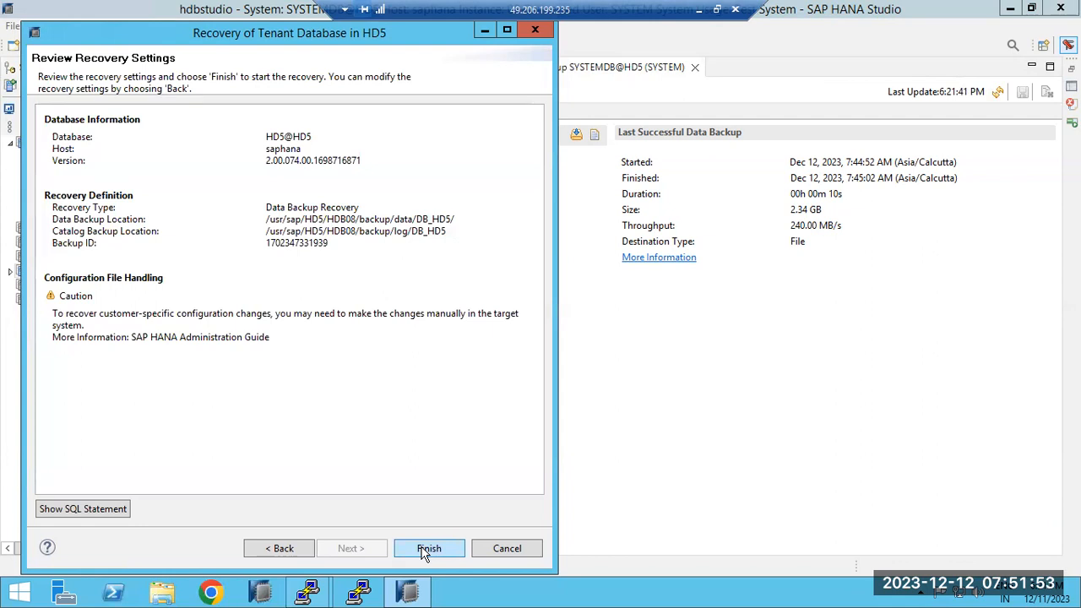
pyautogui.click(427, 550)
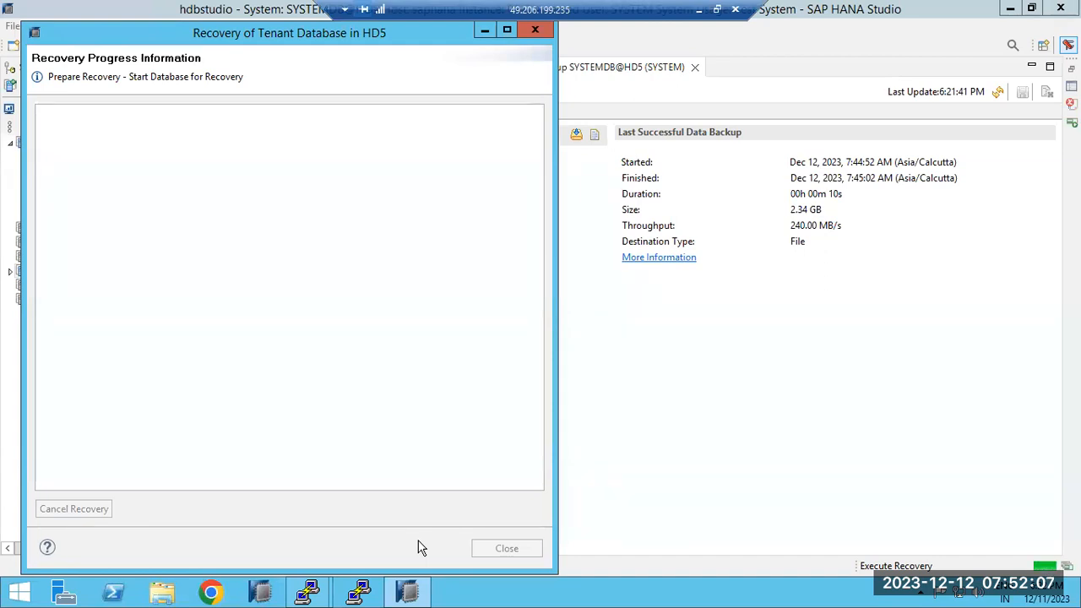
# Switch to the hd5adm terminal to examine the COMPLETE_DATA_BACKUP files, and return to SAP HANA Studio to check the recovery
pyautogui.moveTo(319, 597)
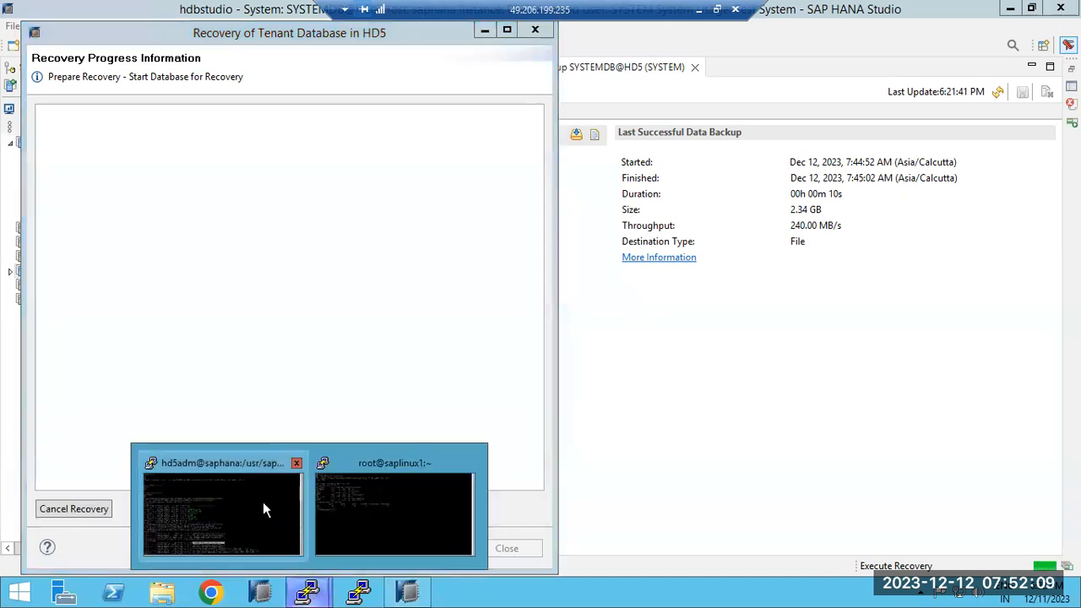
pyautogui.click(262, 505)
pyautogui.doubleClick(395, 519)
pyautogui.doubleClick(388, 506)
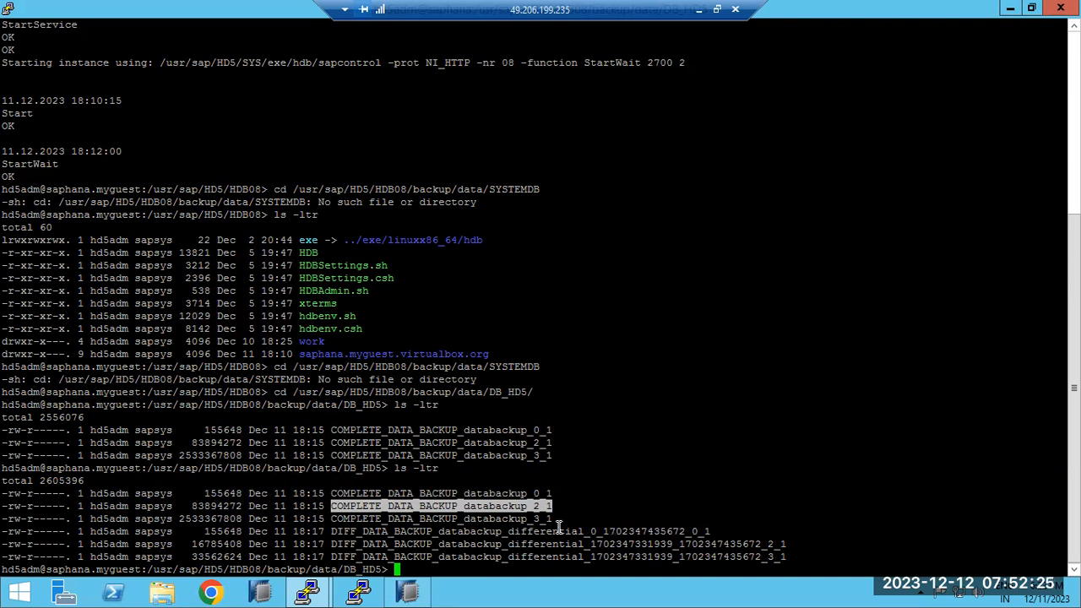
pyautogui.doubleClick(434, 519)
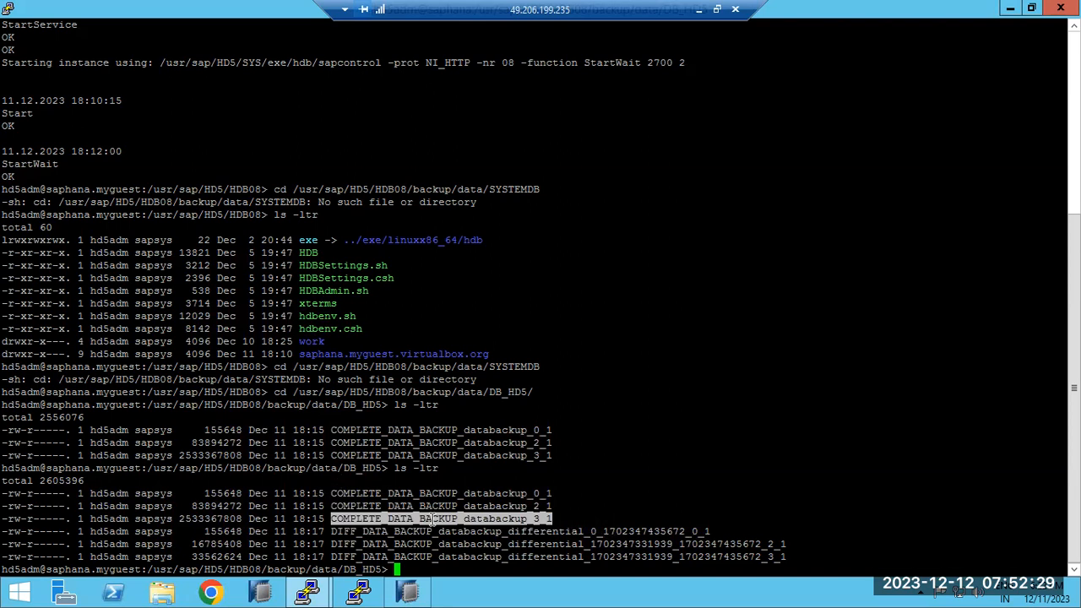
pyautogui.click(408, 591)
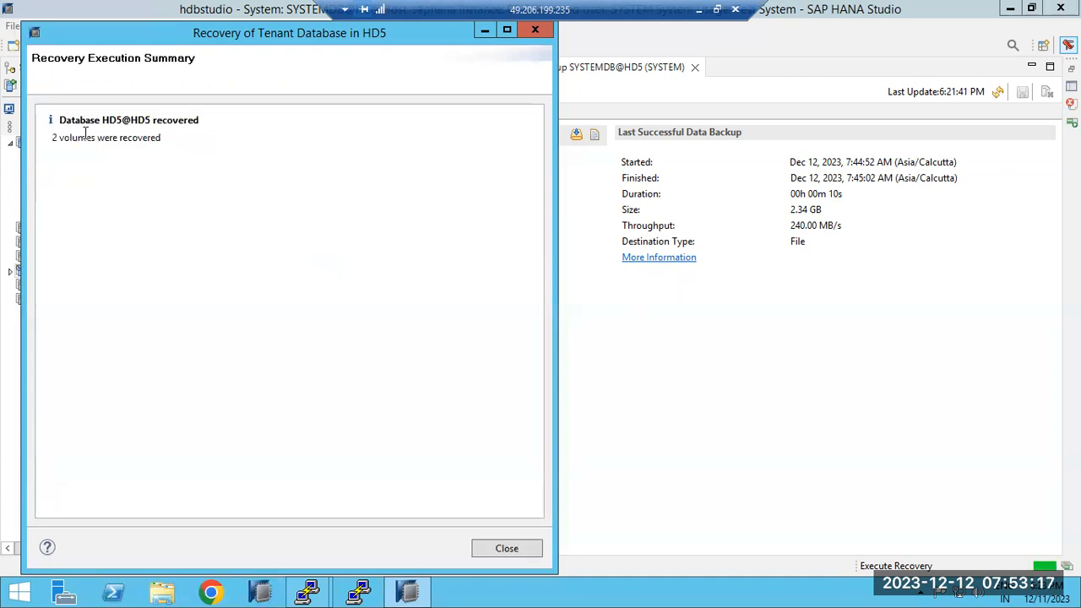
# Close the HD5@HD5 recovery summary, refresh the HD5@HD5 system and list the packages under its Content
pyautogui.moveTo(76, 137); pyautogui.dragTo(140, 138)
pyautogui.click(485, 549)
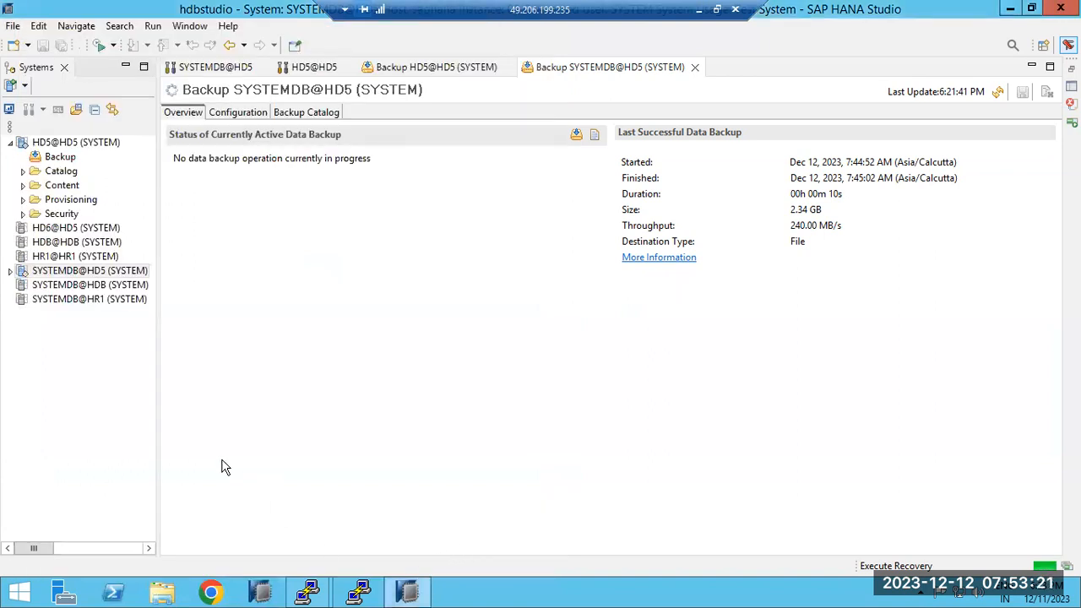
pyautogui.click(48, 145)
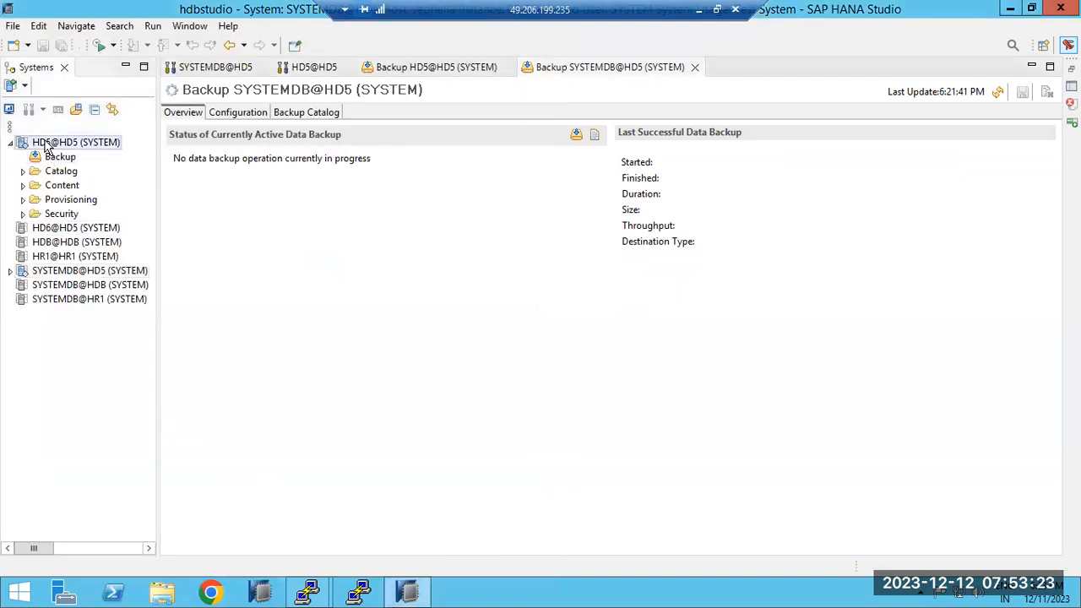
pyautogui.rightClick(46, 146)
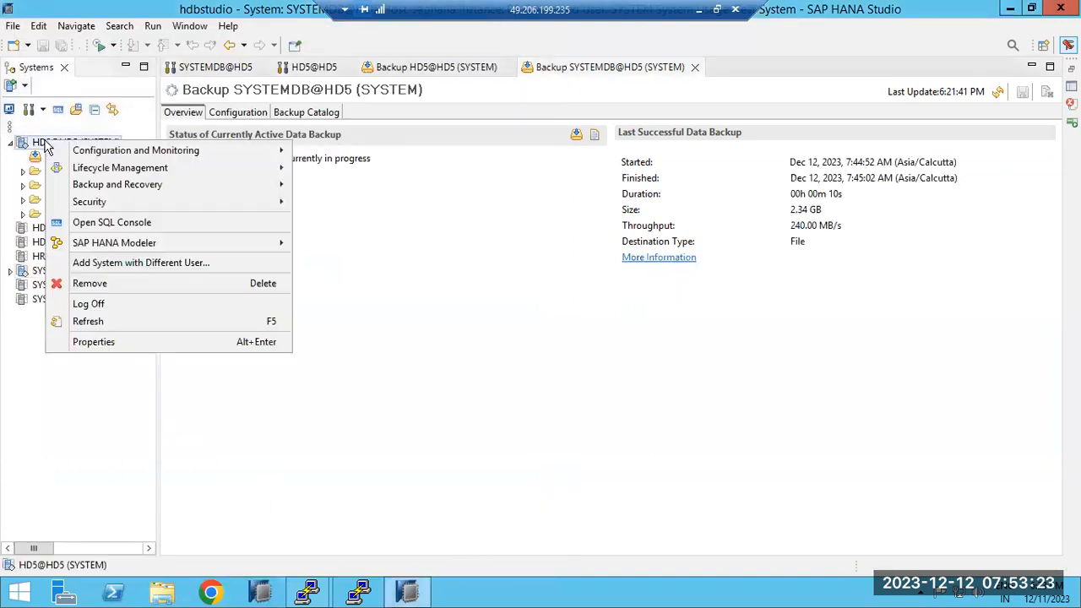
pyautogui.click(105, 323)
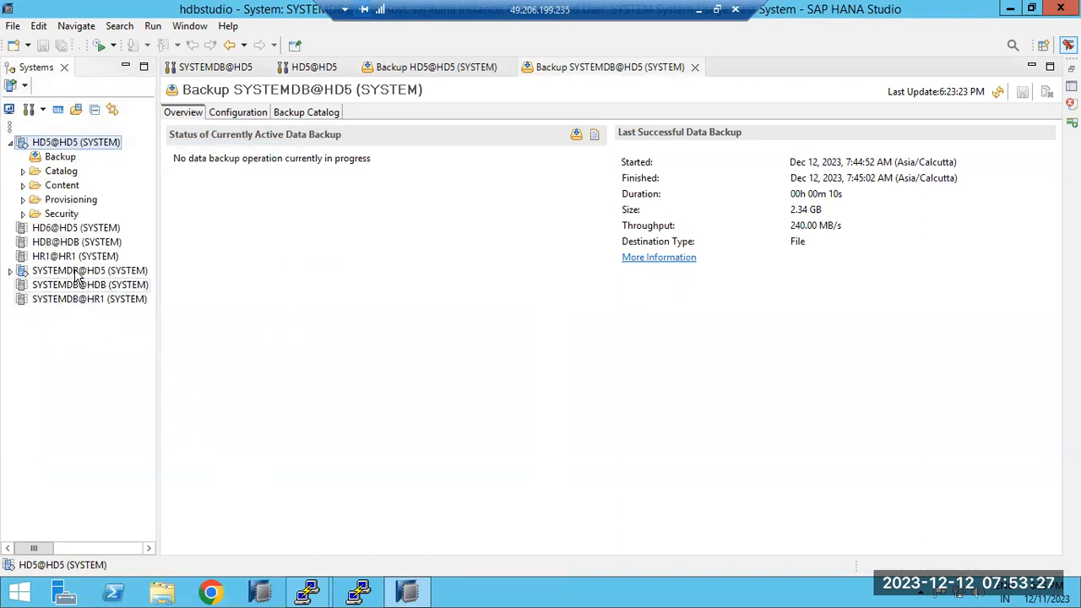
pyautogui.doubleClick(49, 145)
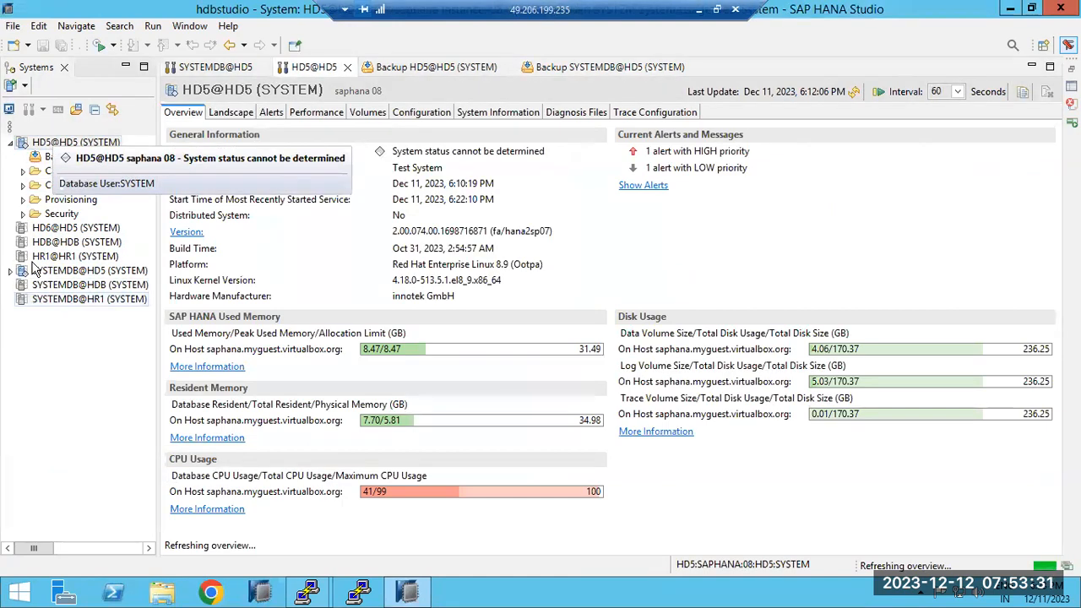
pyautogui.click(23, 185)
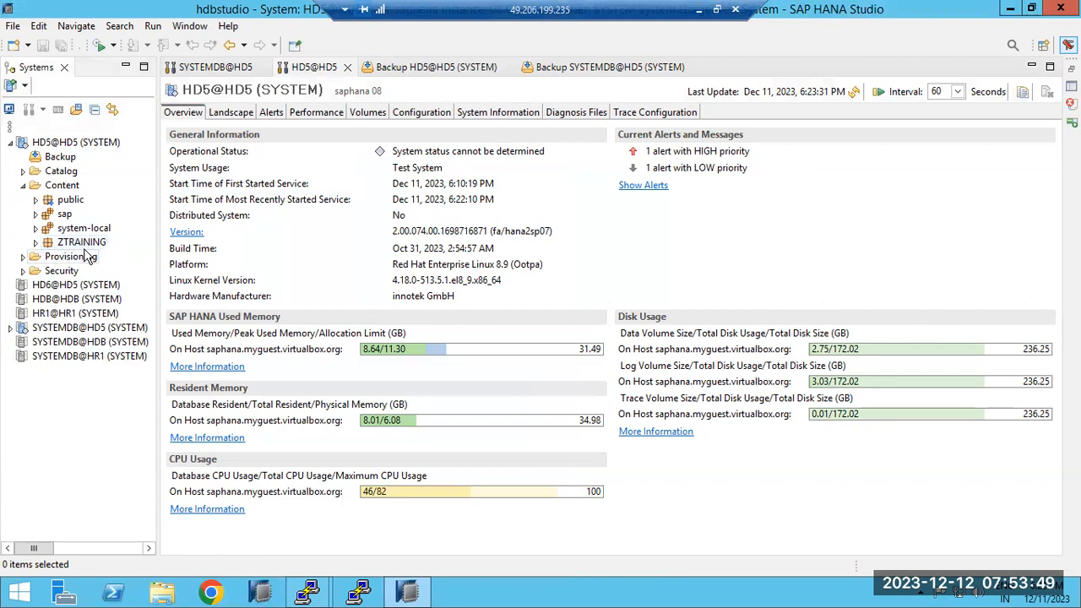
# Close the backup editors of HD5@HD5 and SYSTEMDB@HD5
pyautogui.click(460, 69)
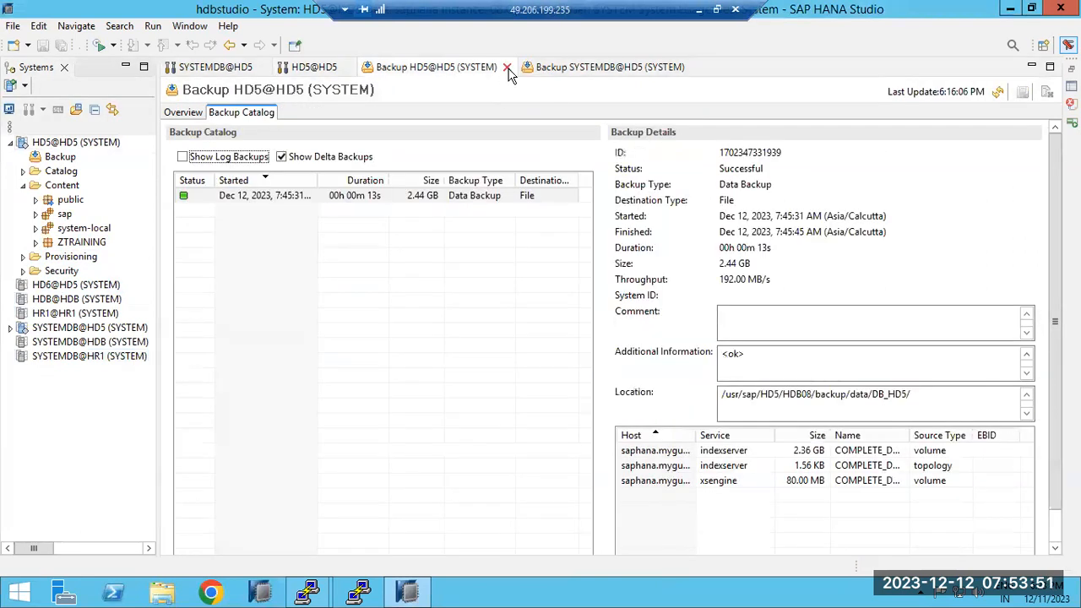
pyautogui.click(508, 70)
pyautogui.click(537, 68)
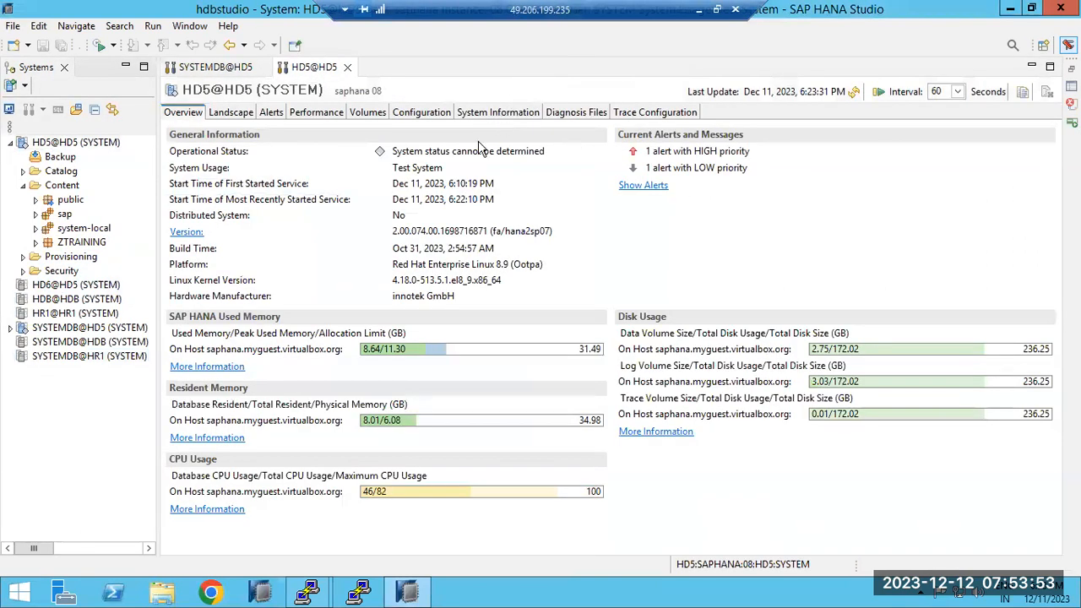
# Examine the ZTRAINING package under the Content of HD5@HD5 to check the recovery
pyautogui.rightClick(74, 245)
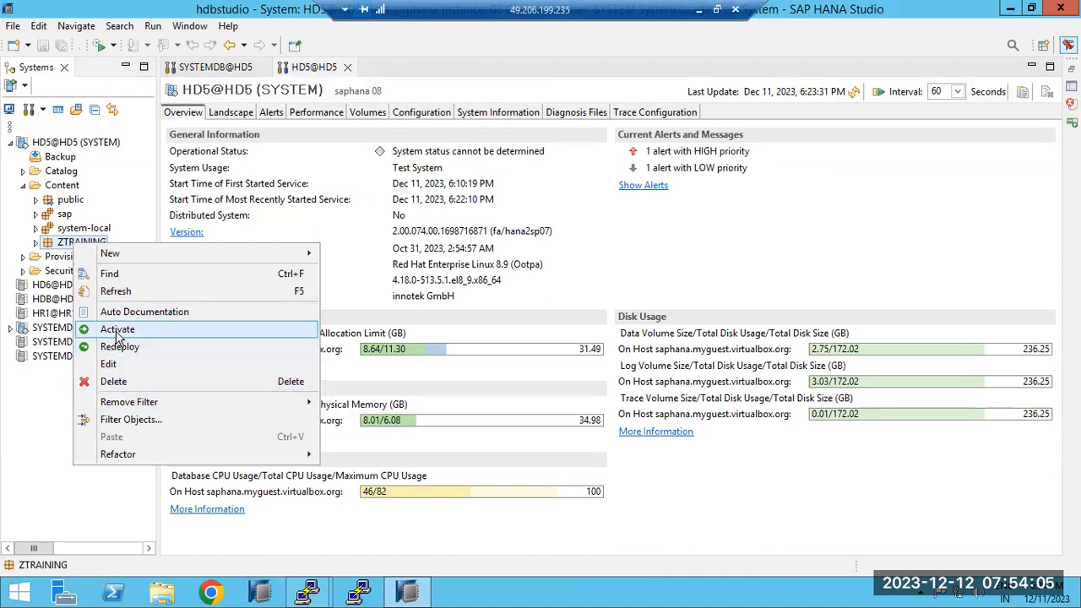
pyautogui.click(36, 250)
pyautogui.click(74, 245)
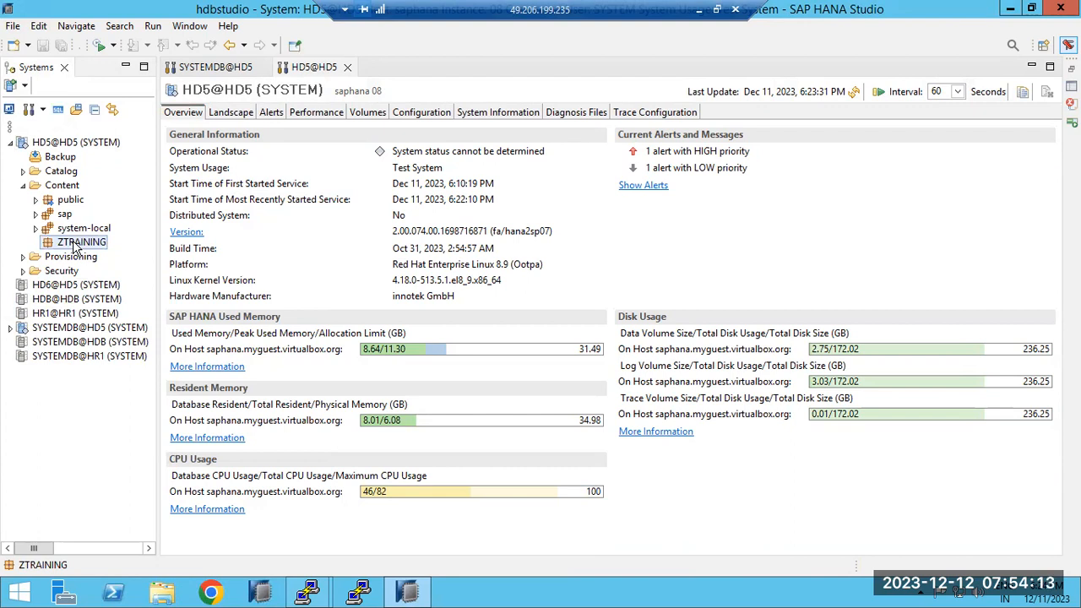
pyautogui.click(23, 186)
pyautogui.click(23, 186)
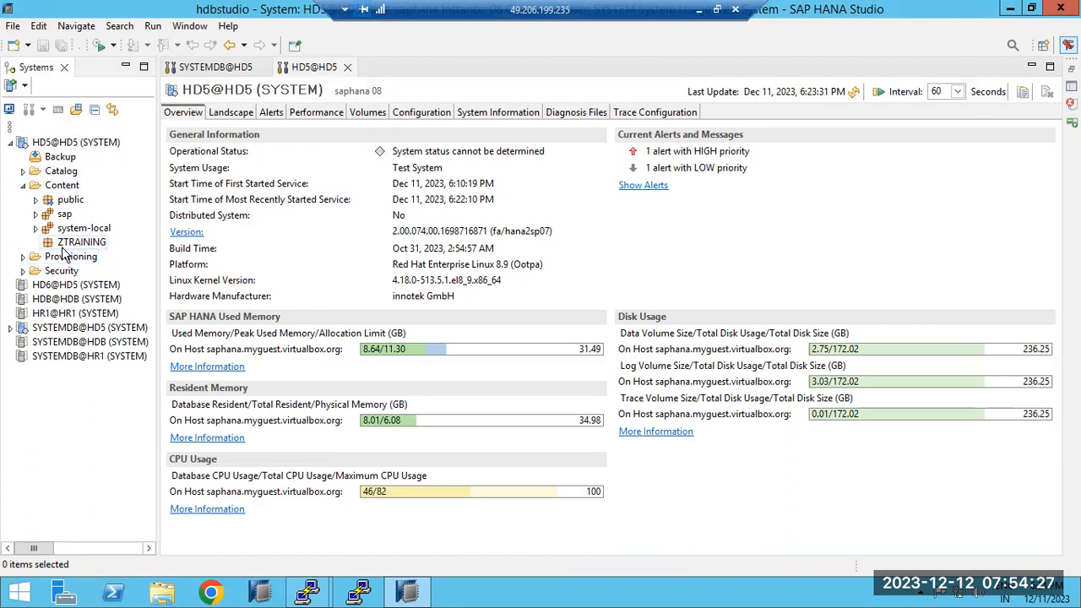
# Start a tenant database recovery from SYSTEMDB@HD5 and choose HD5 as the tenant to recover
pyautogui.rightClick(55, 328)
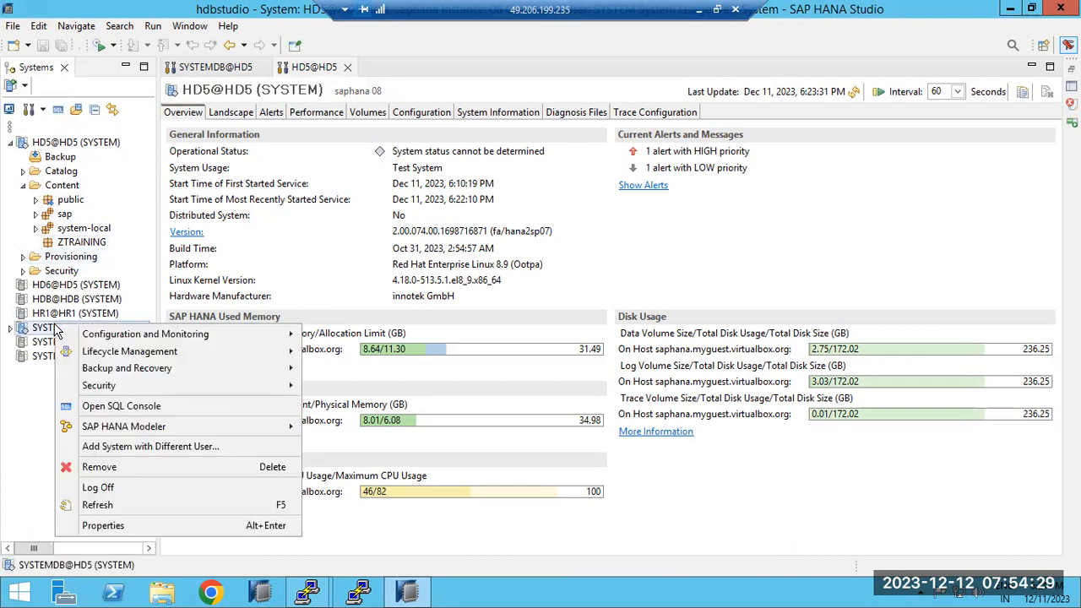
pyautogui.moveTo(261, 371)
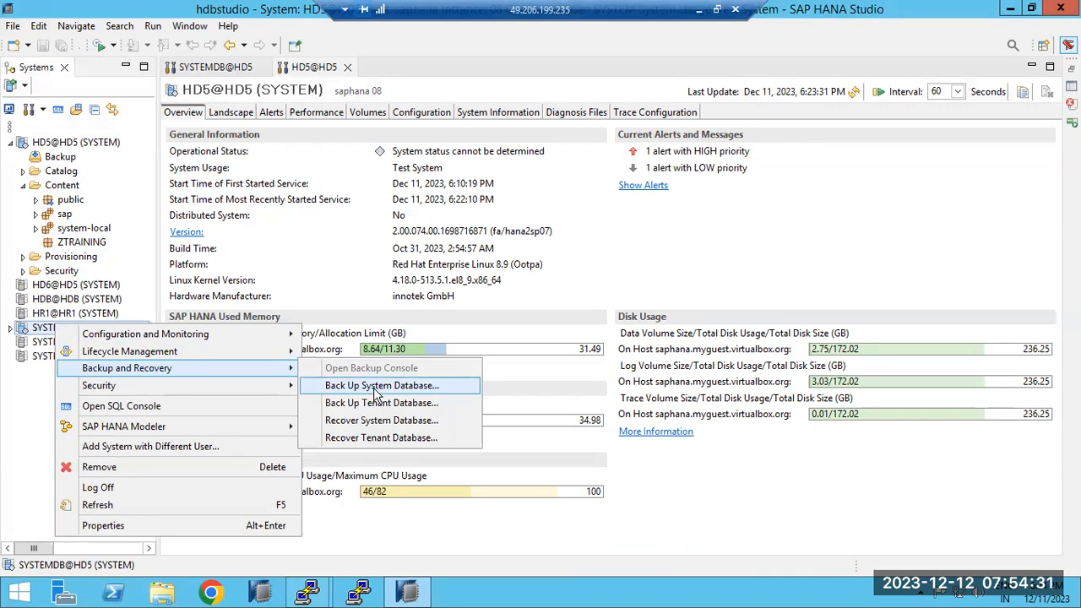
pyautogui.click(384, 438)
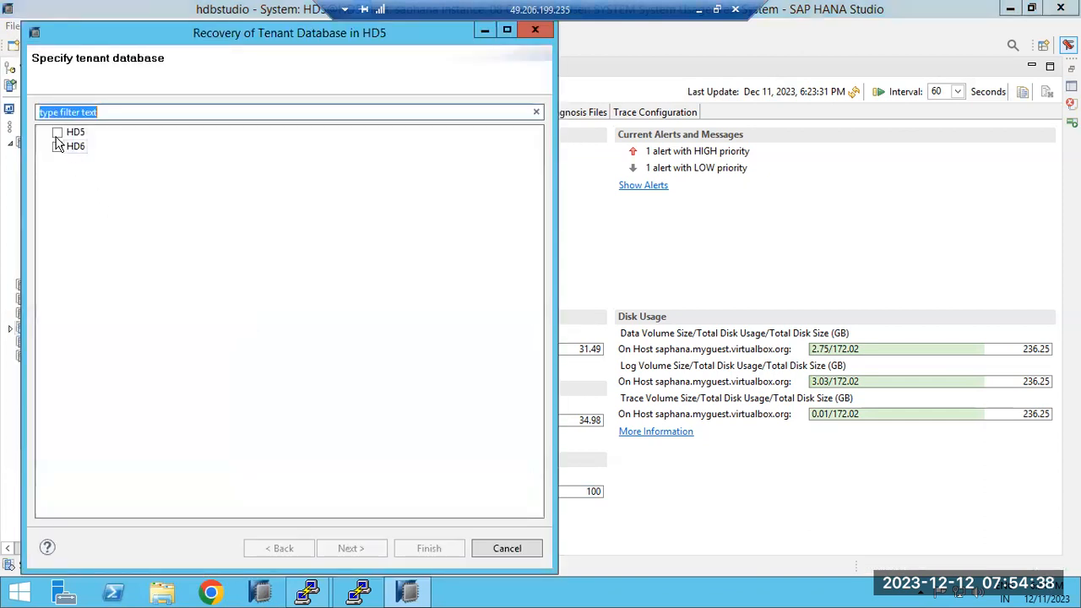
pyautogui.click(57, 133)
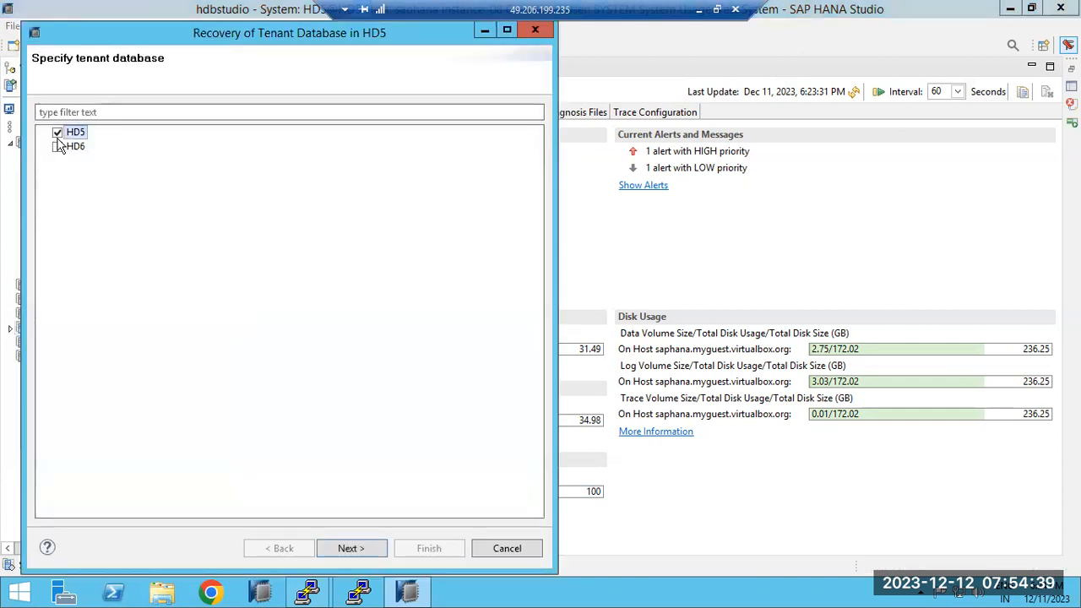
pyautogui.click(349, 548)
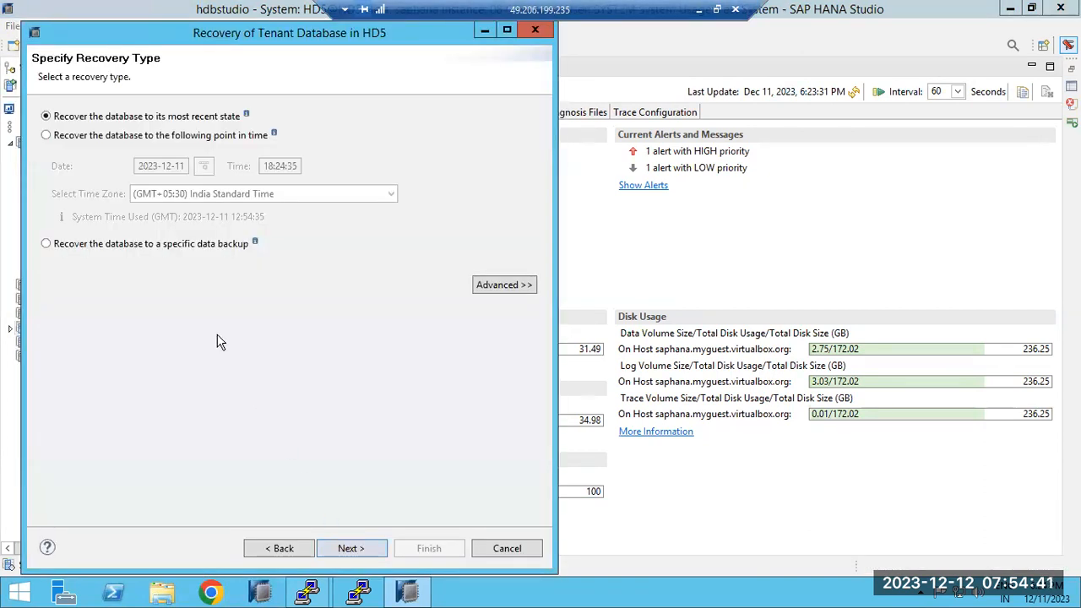
pyautogui.click(68, 139)
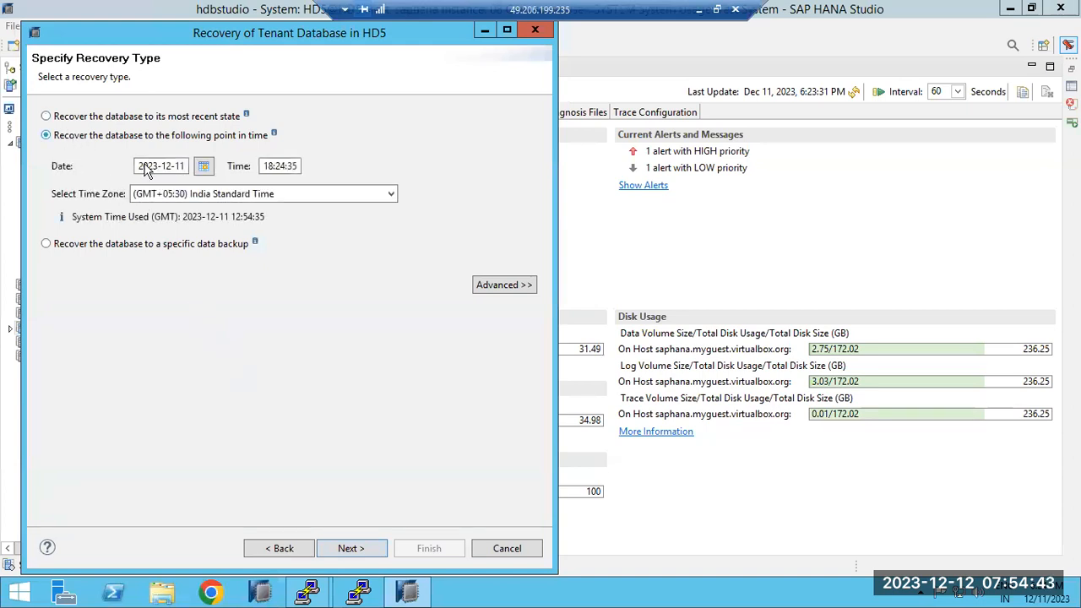
pyautogui.click(281, 165)
pyautogui.write('4')
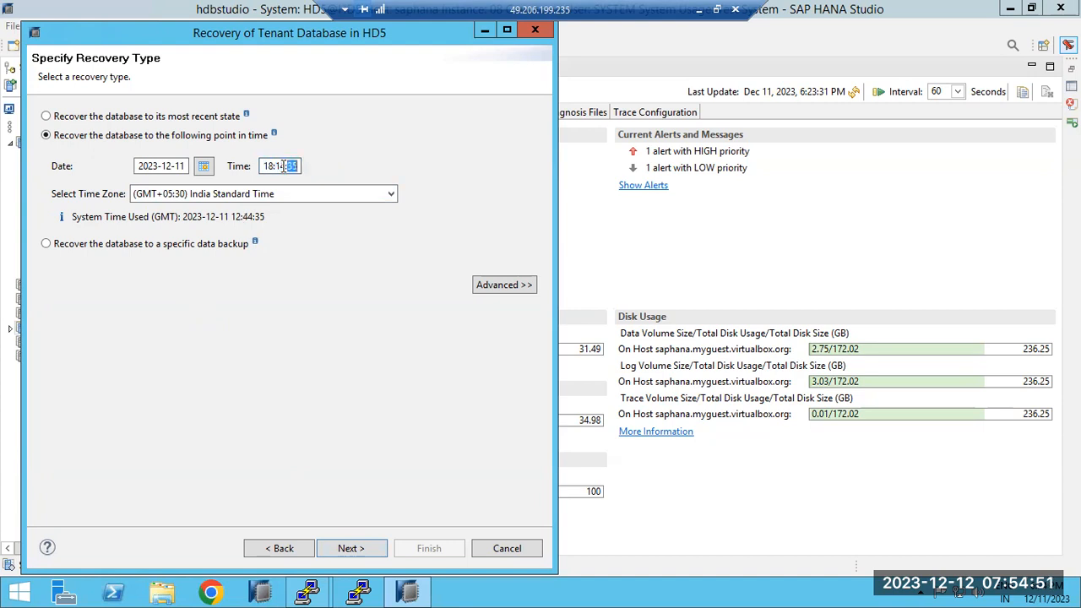
pyautogui.click(346, 550)
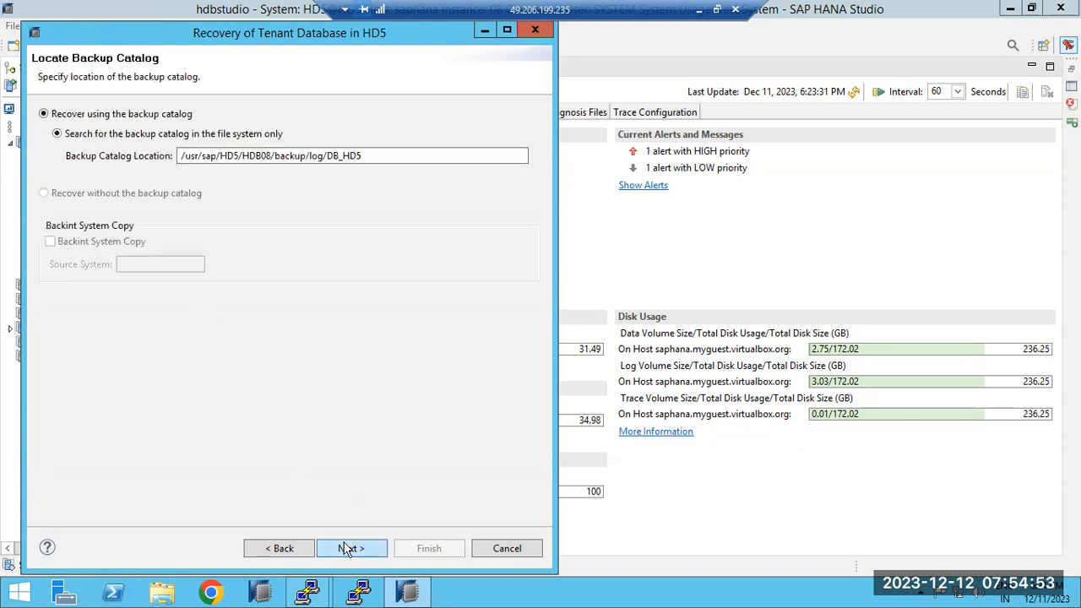
pyautogui.click(346, 550)
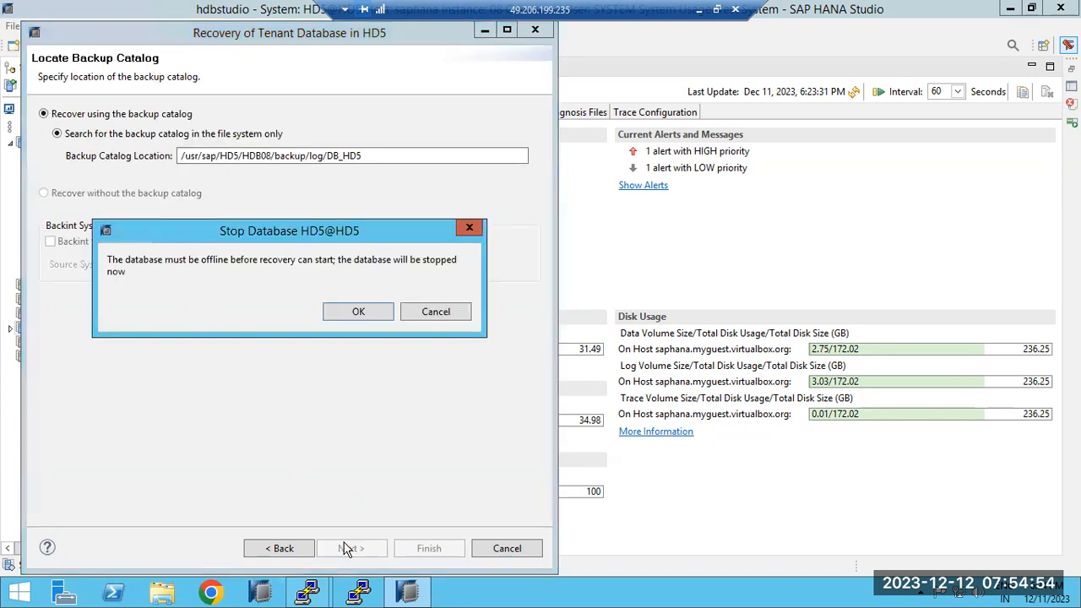
pyautogui.click(357, 313)
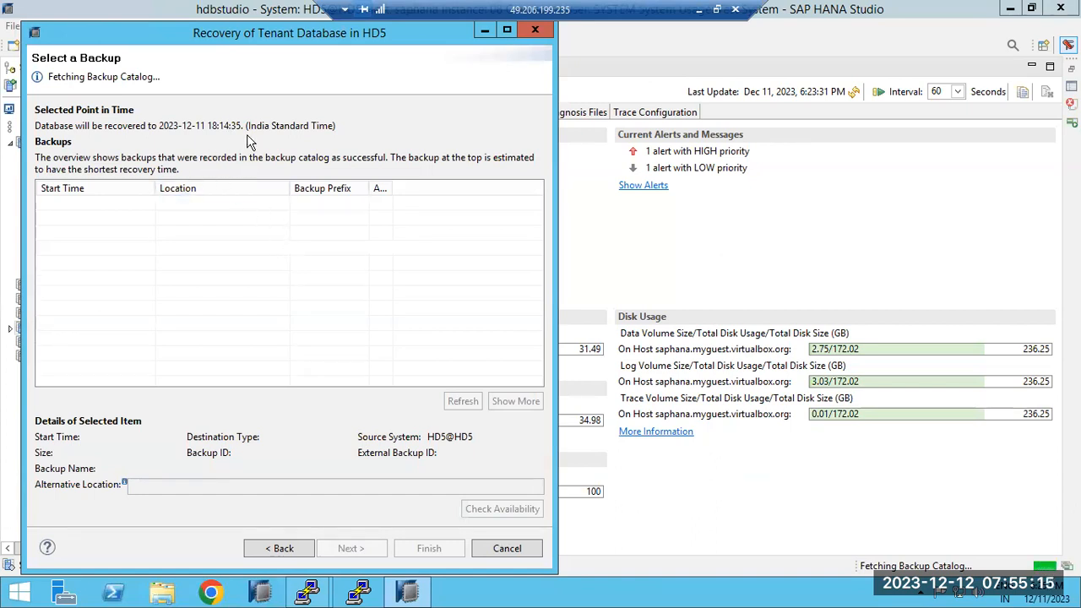
# Check the remote server's date, time and time zone settings without changing them
pyautogui.click(1052, 598)
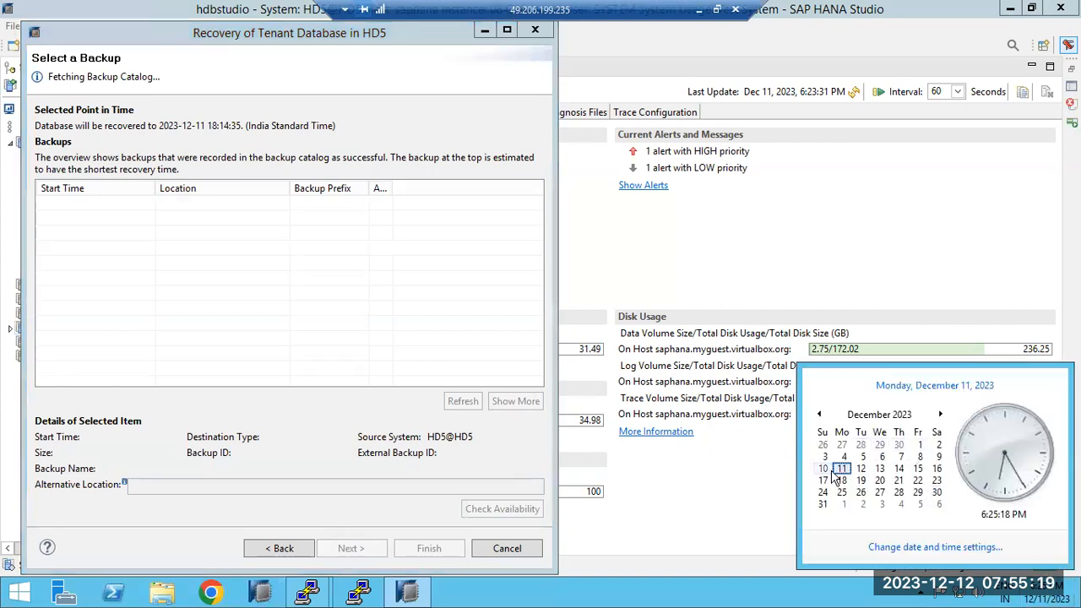
pyautogui.click(901, 545)
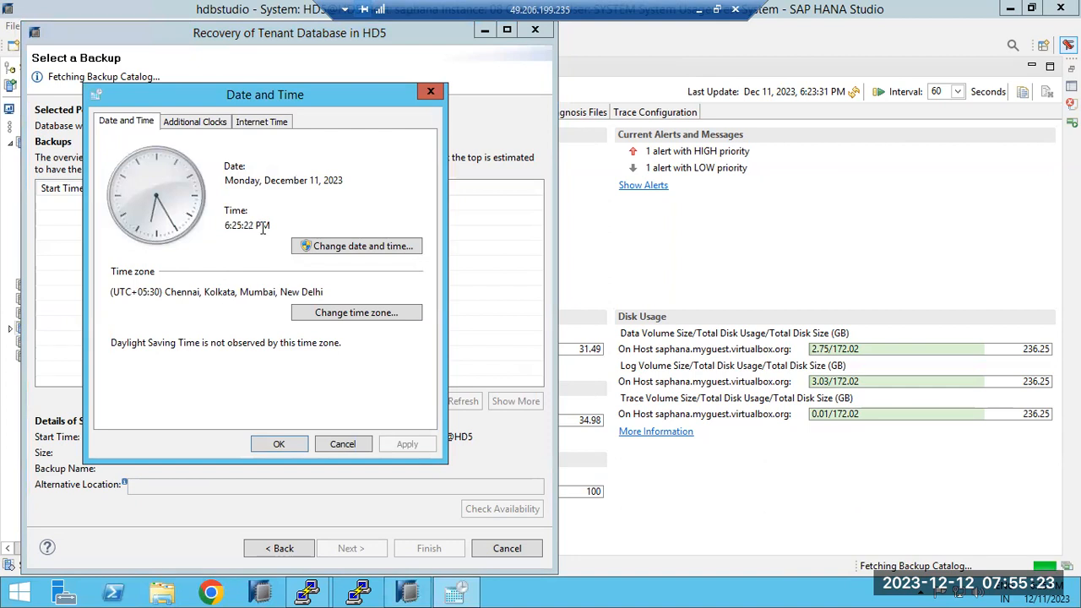
pyautogui.click(336, 446)
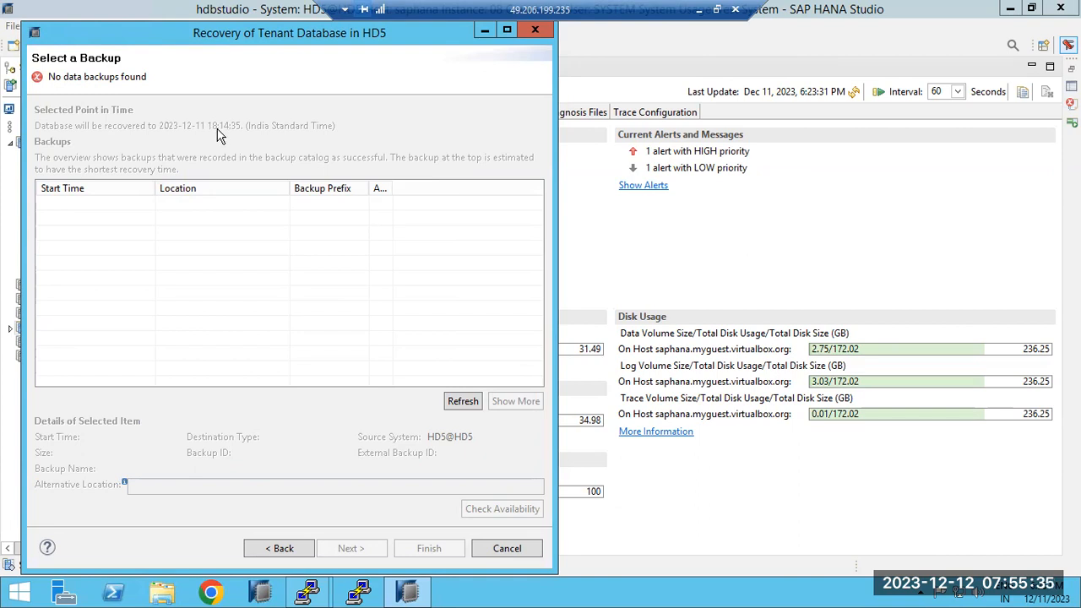
# Return to the recovery type settings and select (GMT+05:30) India Standard Time as the time zone
pyautogui.click(281, 550)
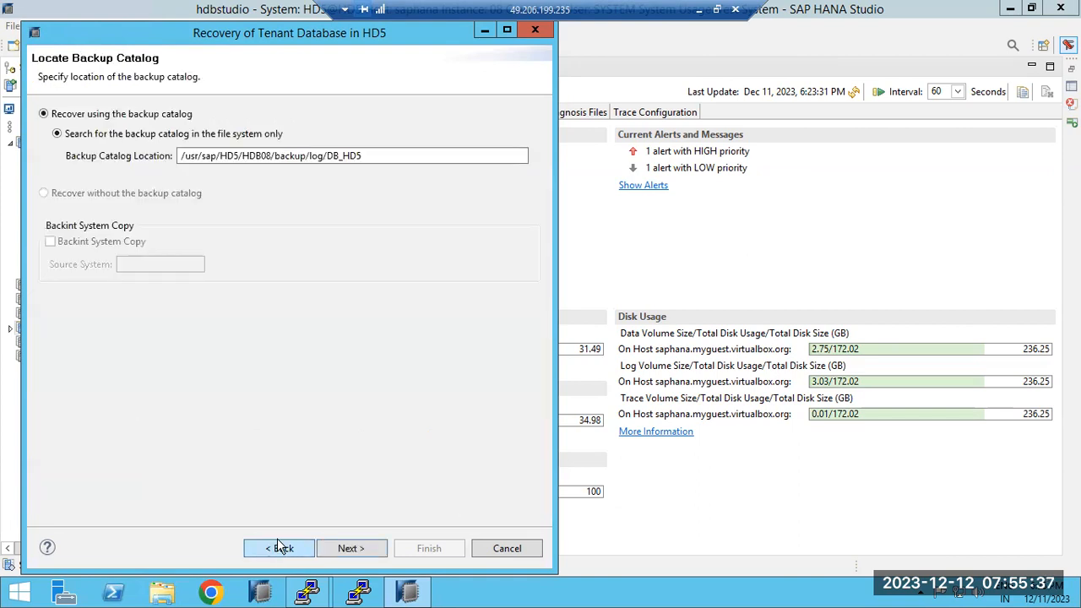
pyautogui.click(280, 549)
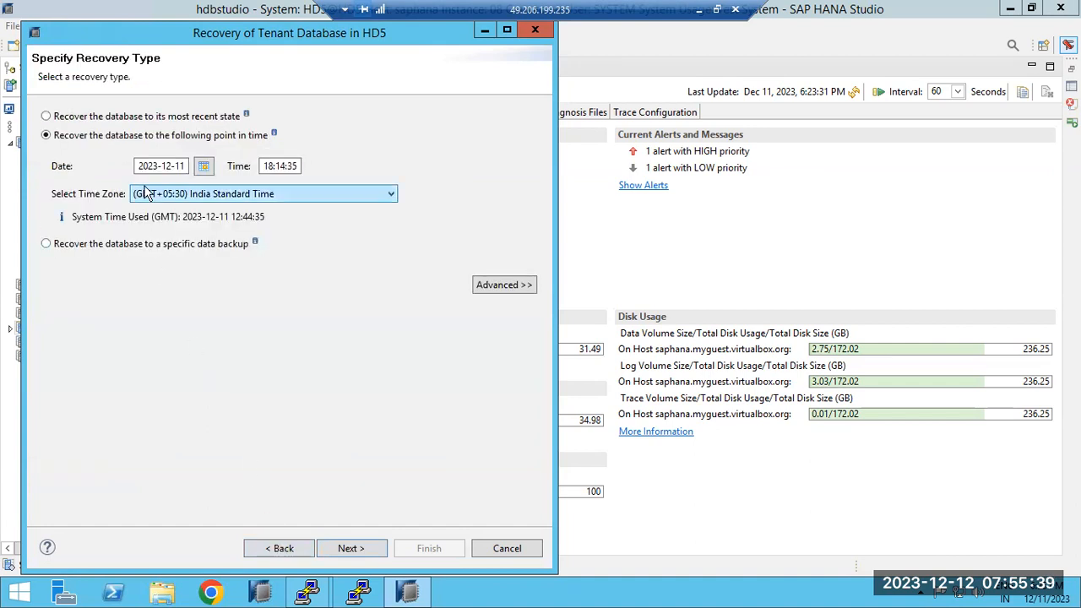
pyautogui.click(281, 197)
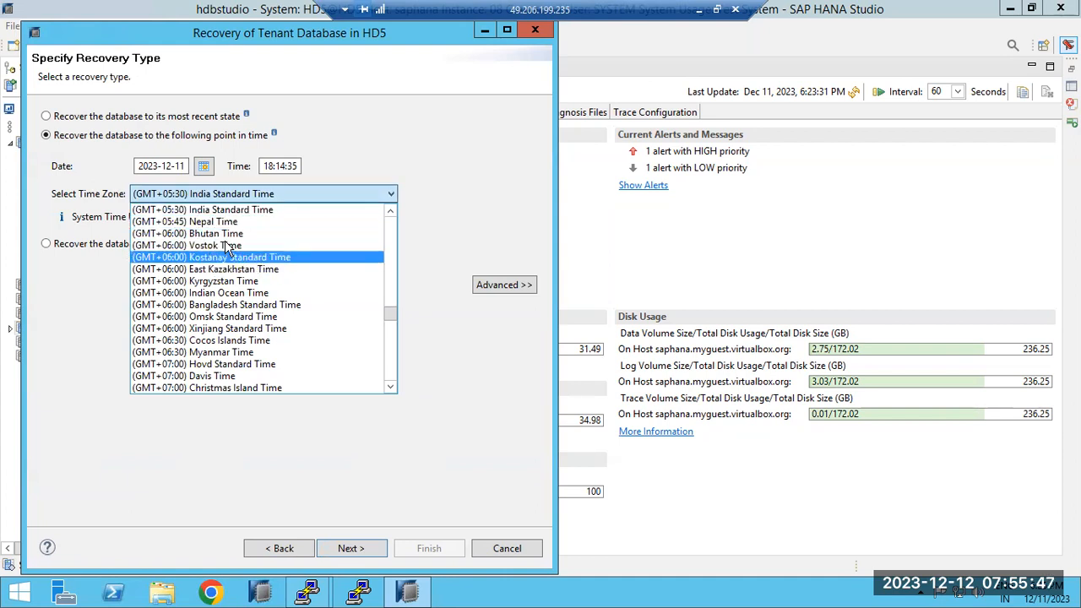
pyautogui.click(202, 212)
pyautogui.click(267, 166)
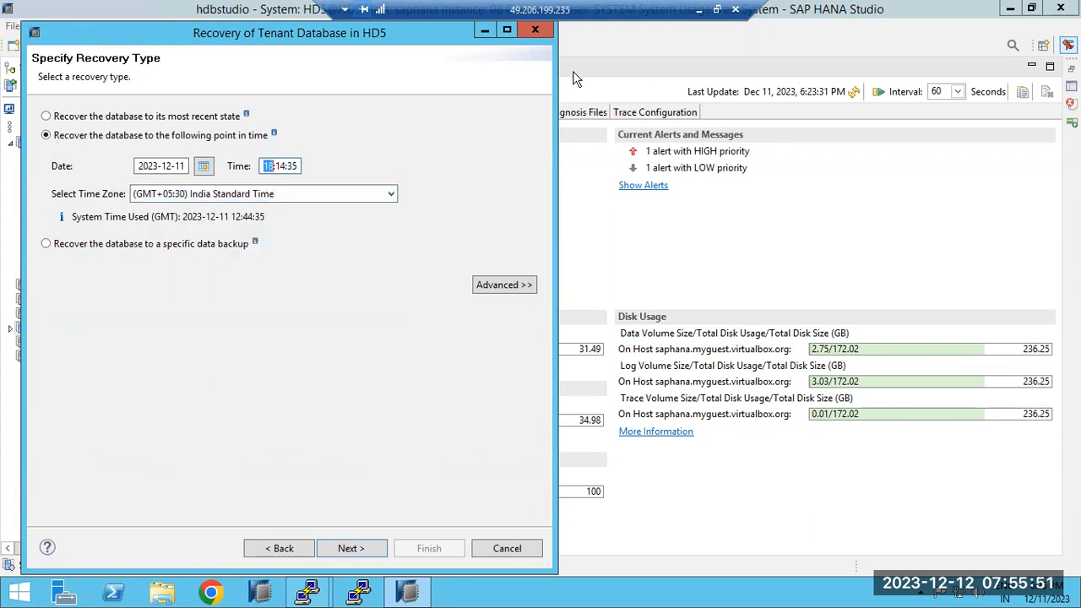
# Switch to the local desktop to check its date and time, and return to the remote recovery wizard
pyautogui.click(751, 593)
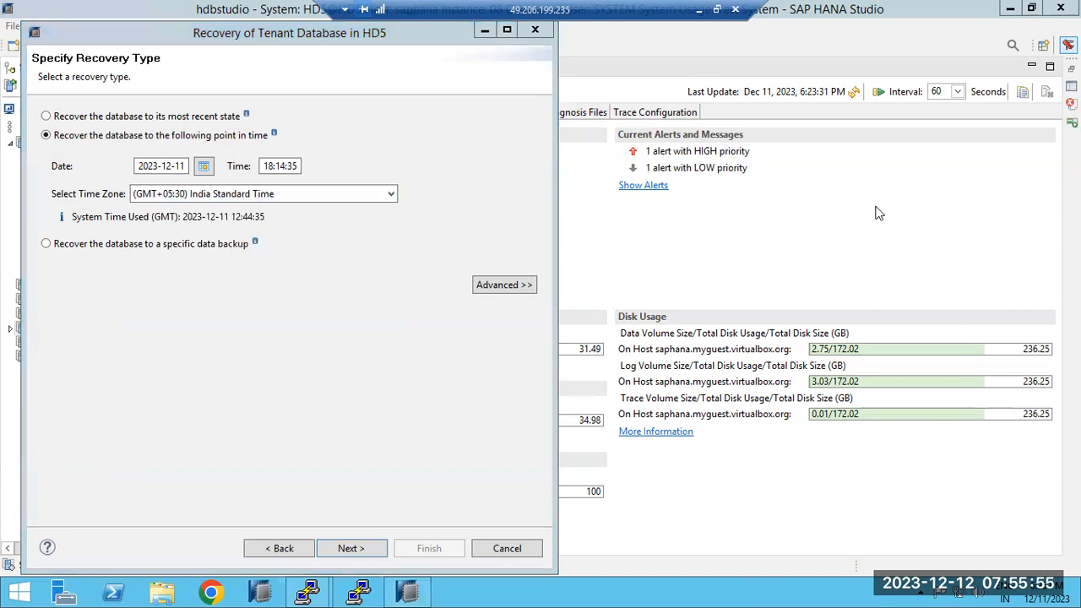
pyautogui.click(699, 9)
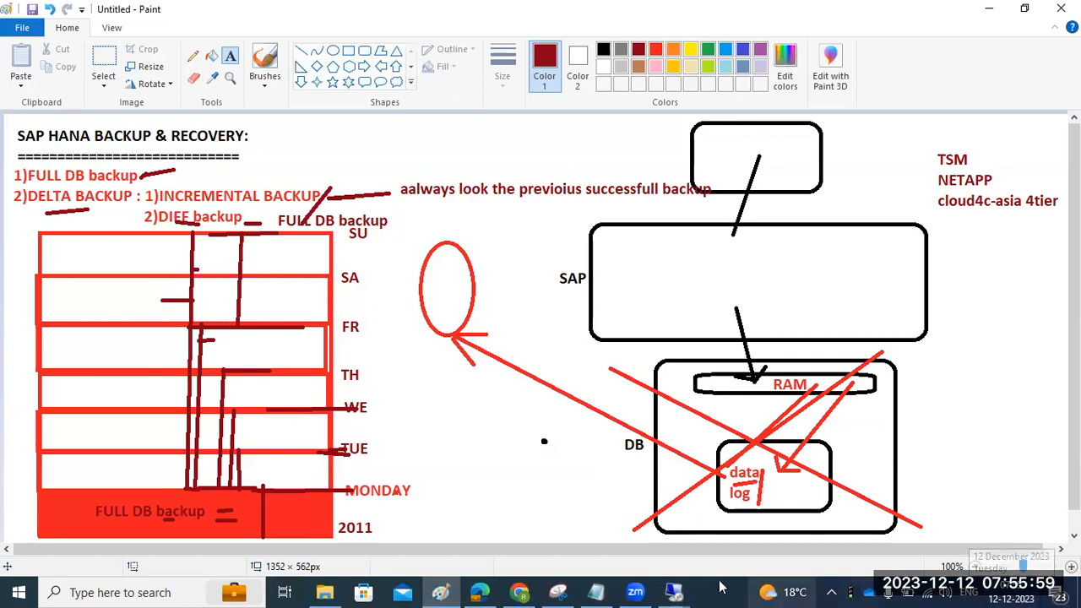
pyautogui.moveTo(681, 577)
pyautogui.click(752, 524)
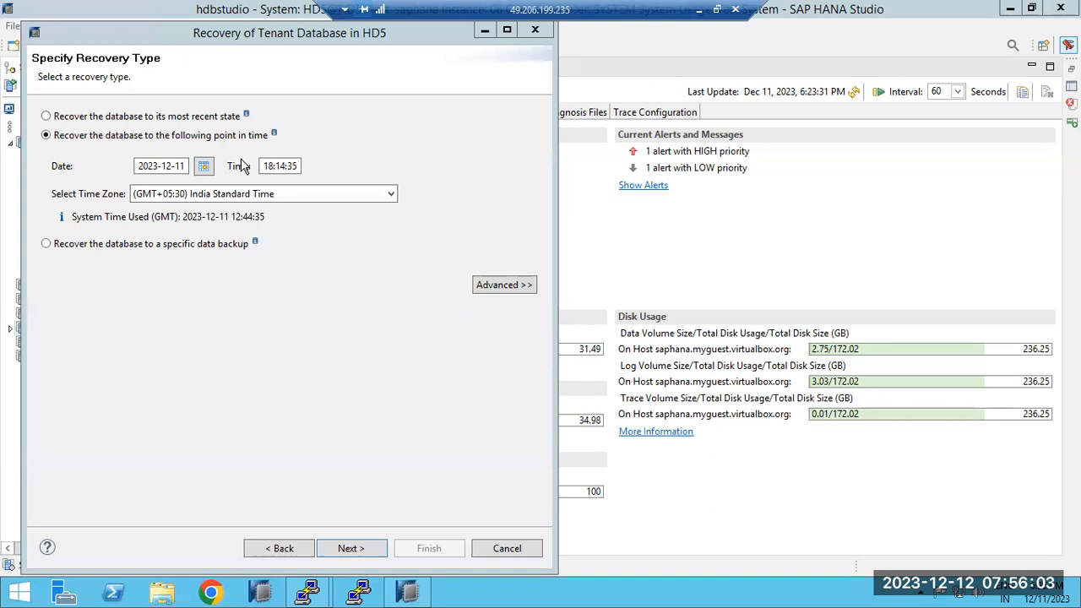
# Set the point-in-time recovery time to 07:45:35 and fetch the backups from the file-system backup catalog
pyautogui.click(268, 166)
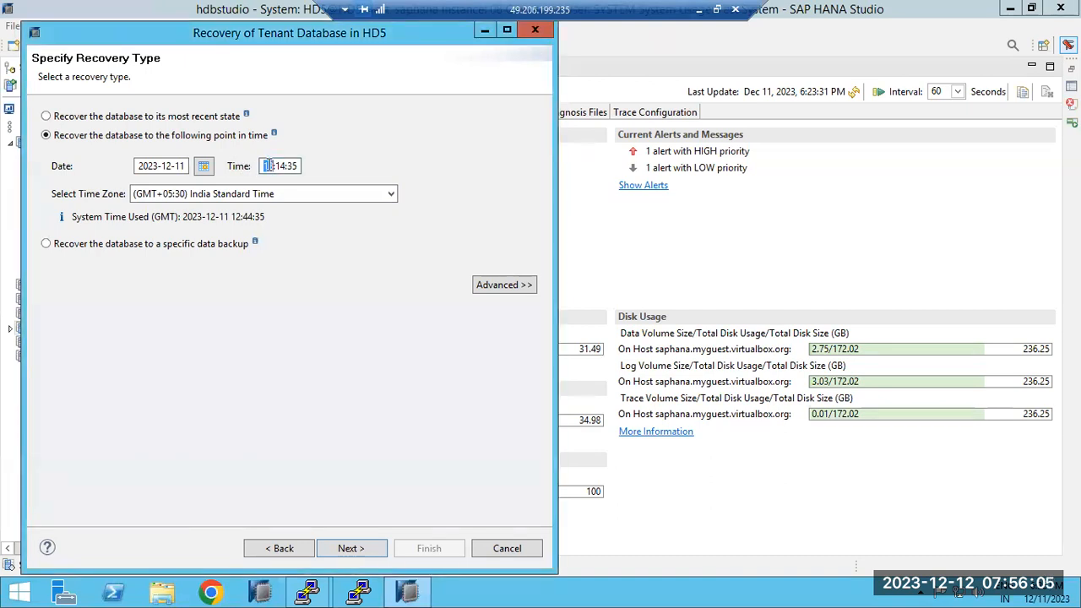
pyautogui.write('07:45')
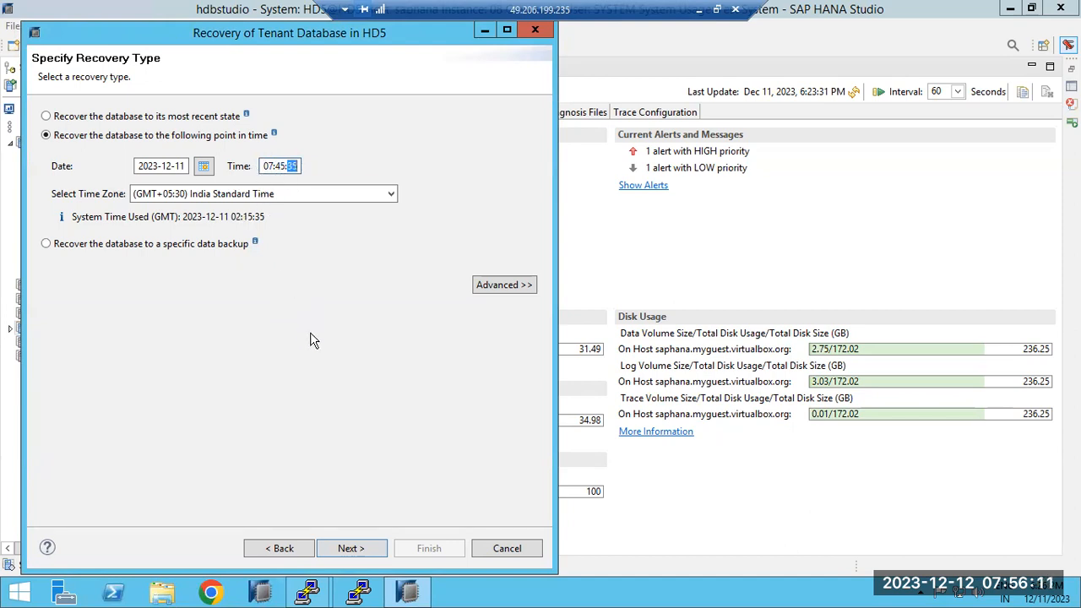
pyautogui.click(350, 548)
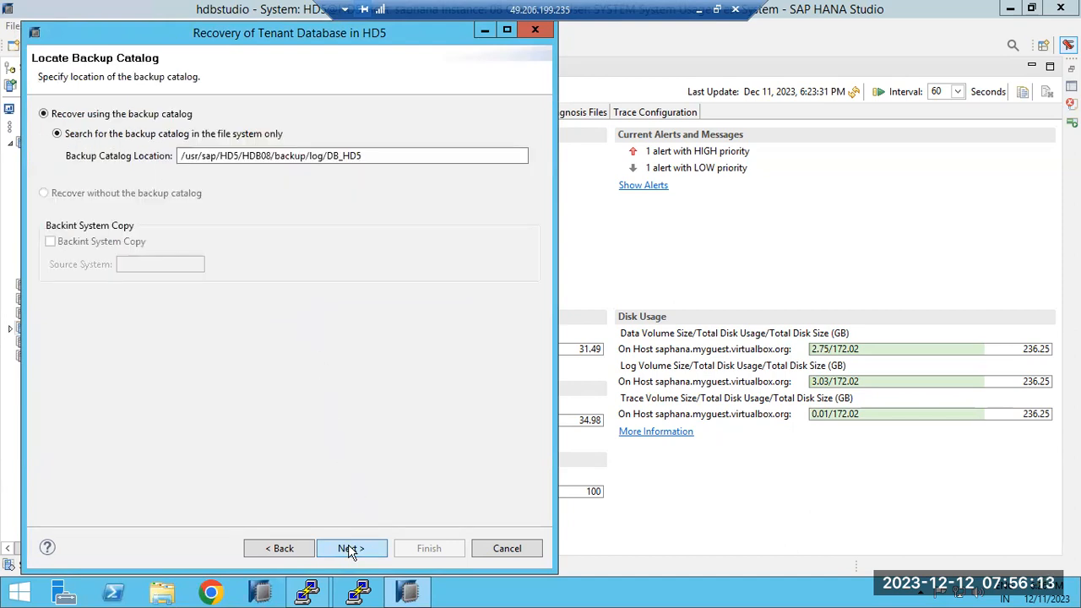
pyautogui.click(350, 548)
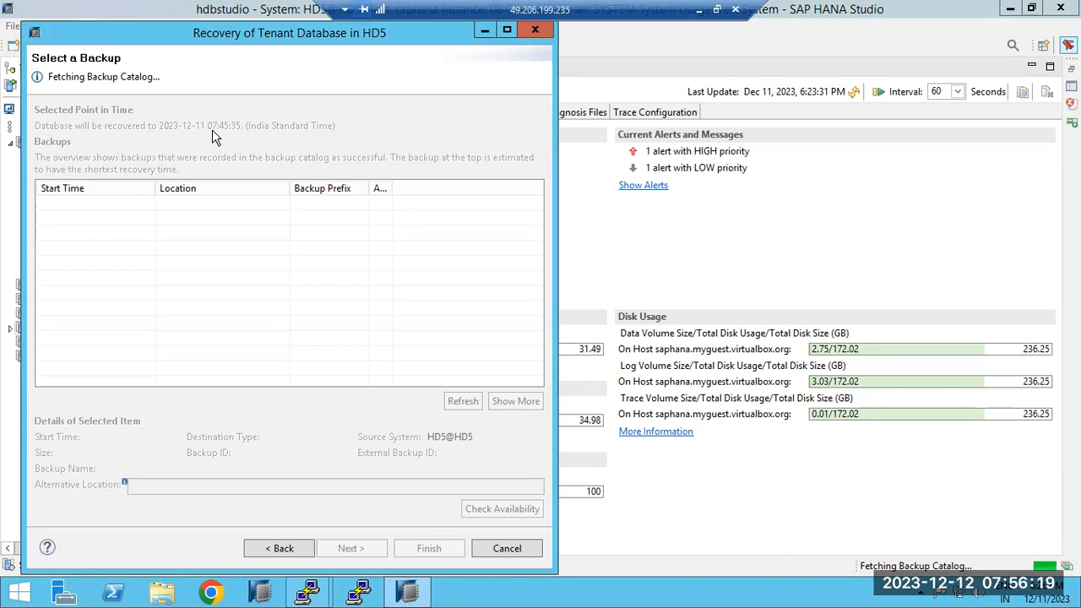
# Switch to the local desktop to check its date and return to the remote recovery wizard
pyautogui.click(698, 9)
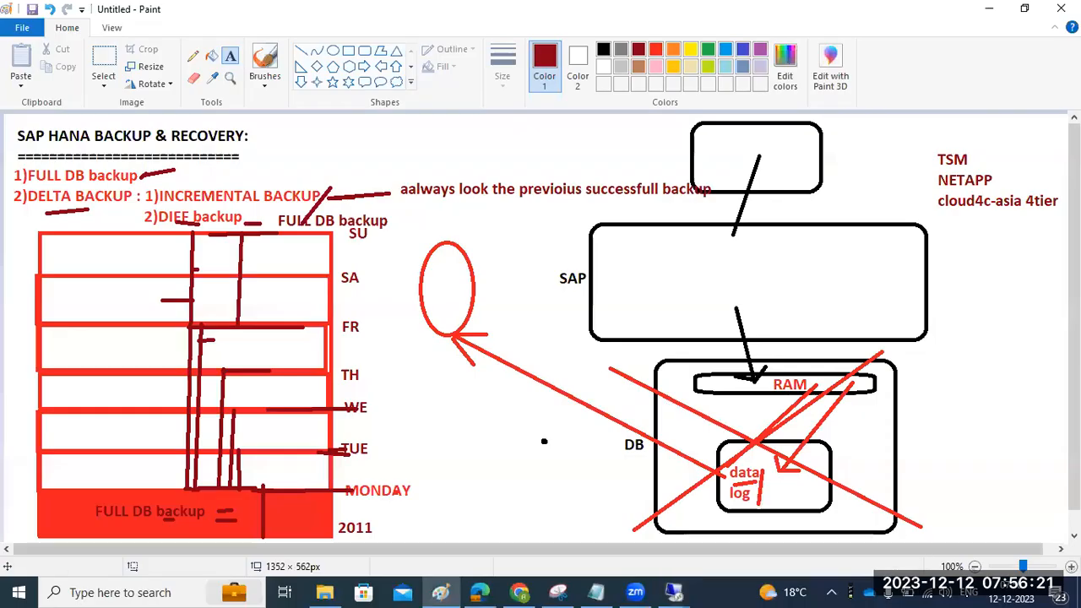
pyautogui.click(673, 592)
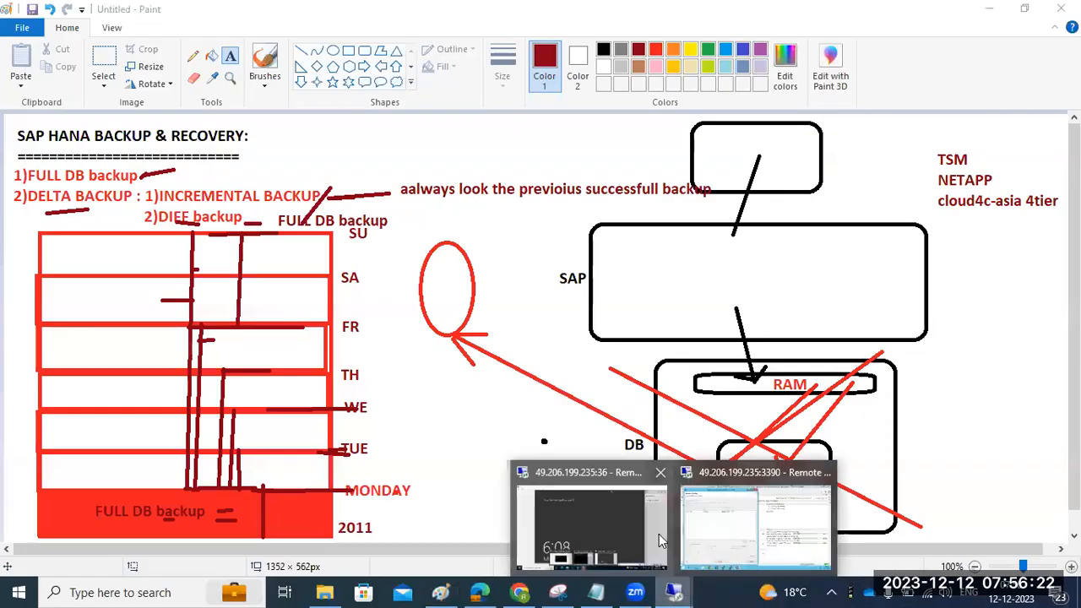
pyautogui.click(788, 510)
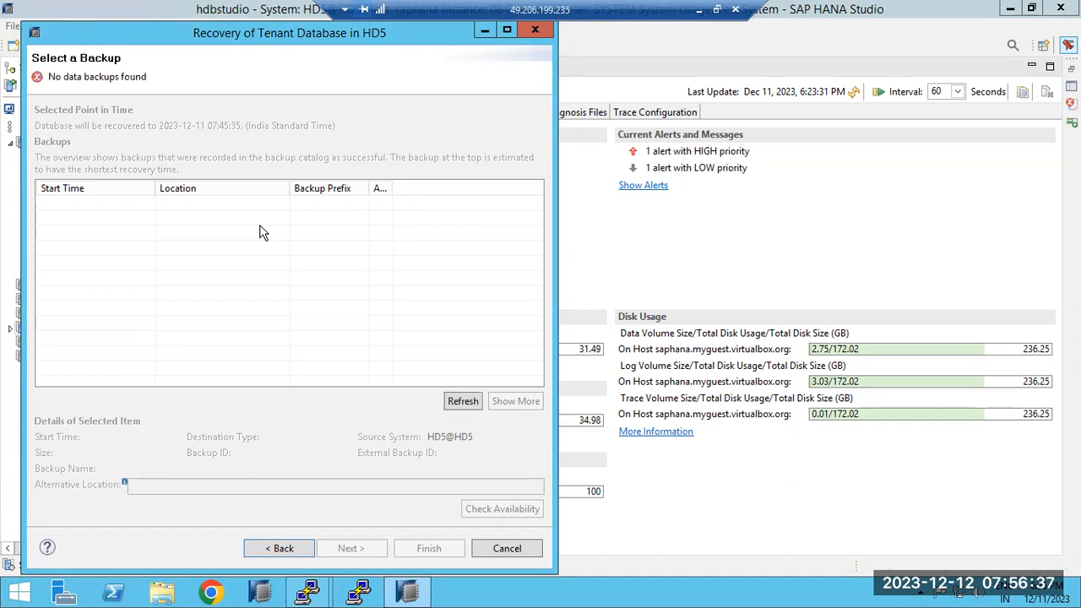
# Return to the recovery type settings and select (GMT) Greenwich Mean Time as the time zone
pyautogui.click(272, 549)
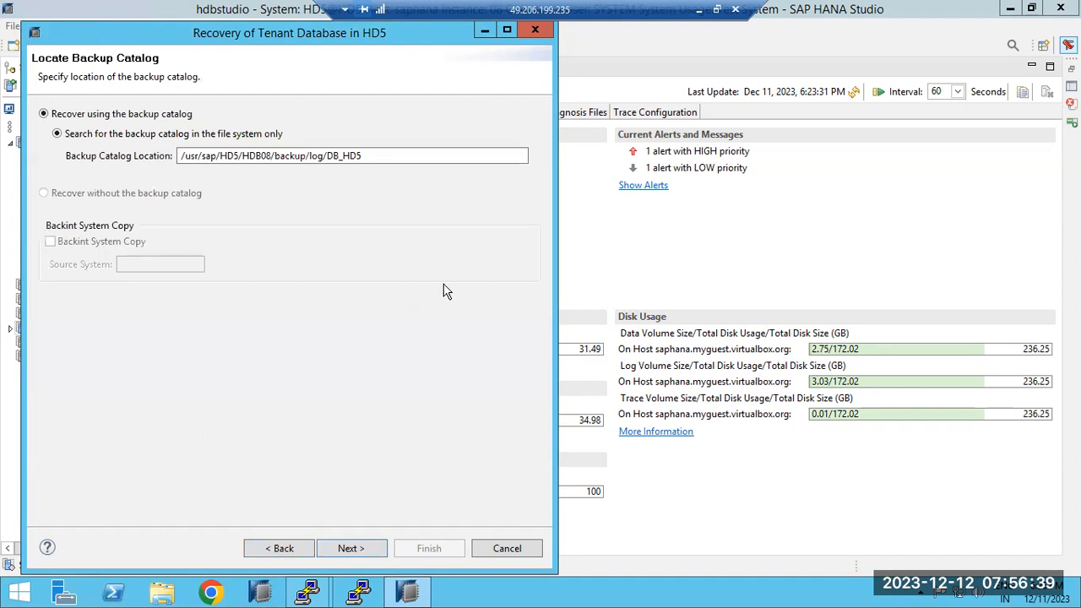
pyautogui.click(279, 549)
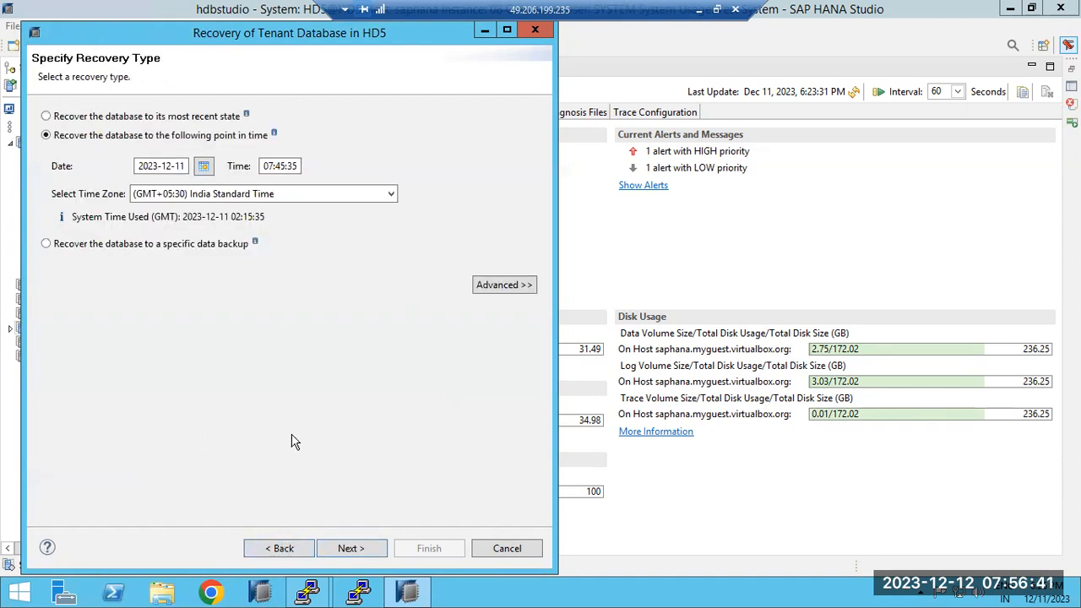
pyautogui.click(257, 196)
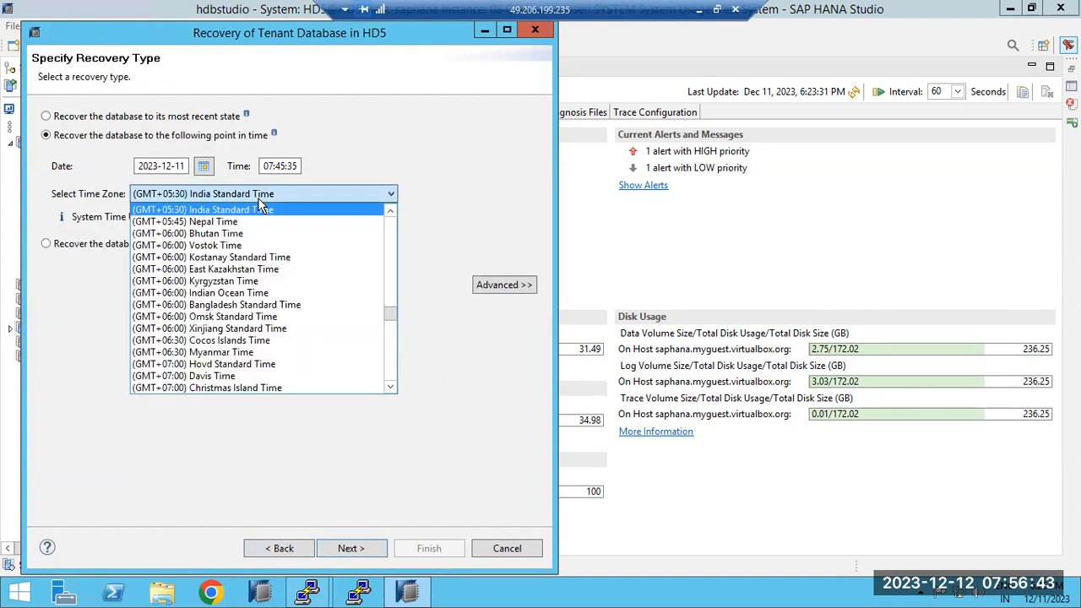
pyautogui.scroll(-9, 214, 311)
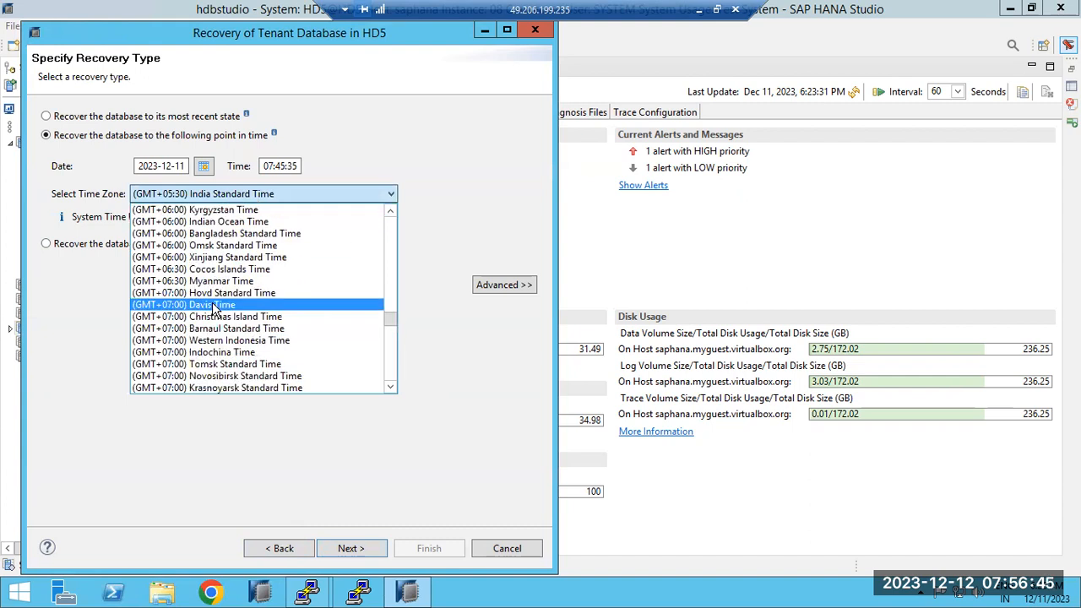
pyautogui.scroll(-10, 213, 311)
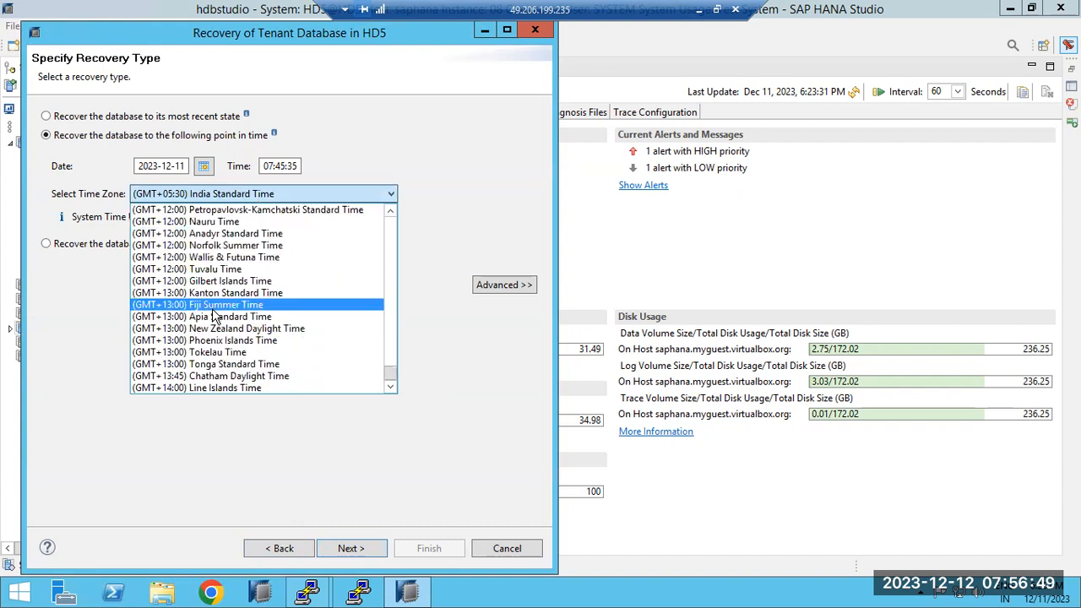
pyautogui.scroll(10, 214, 313)
pyautogui.scroll(12, 213, 315)
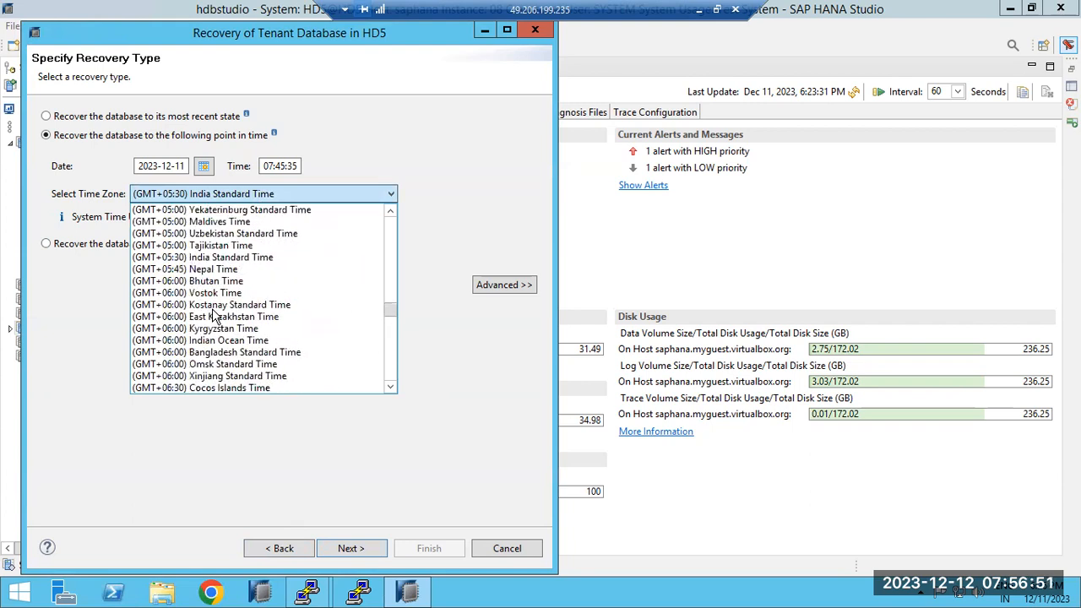
pyautogui.scroll(5, 214, 314)
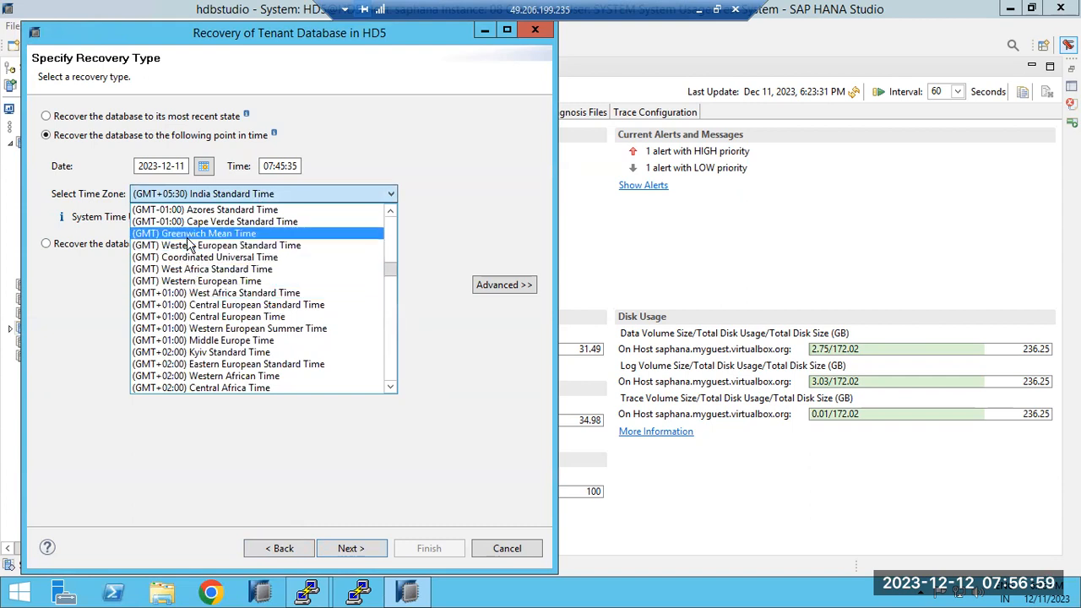
pyautogui.click(188, 237)
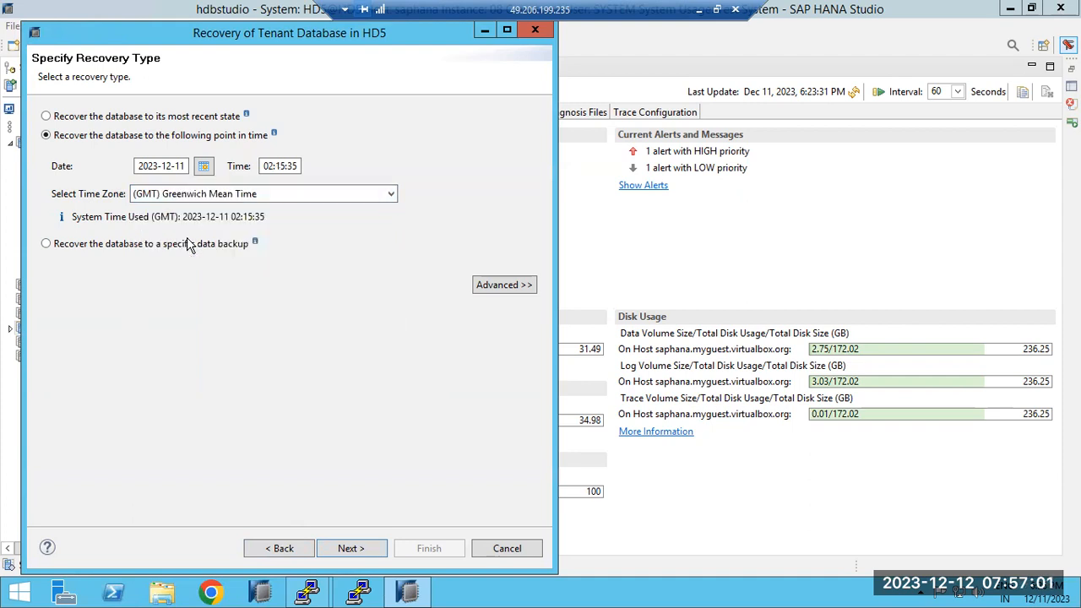
# Check the remote server's clock against the recovery time without changing either
pyautogui.click(280, 165)
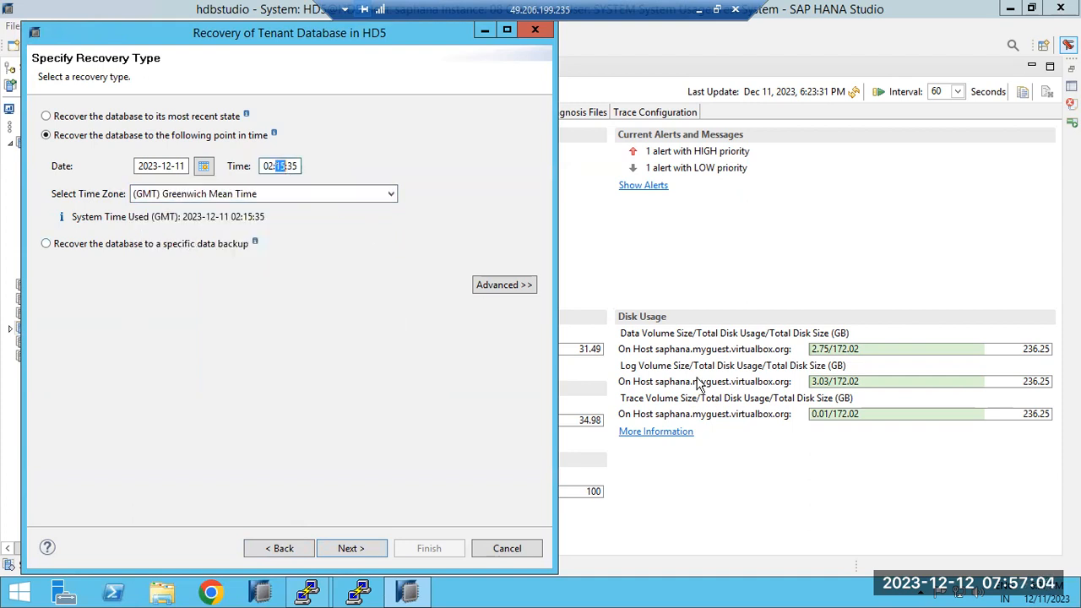
pyautogui.click(1042, 598)
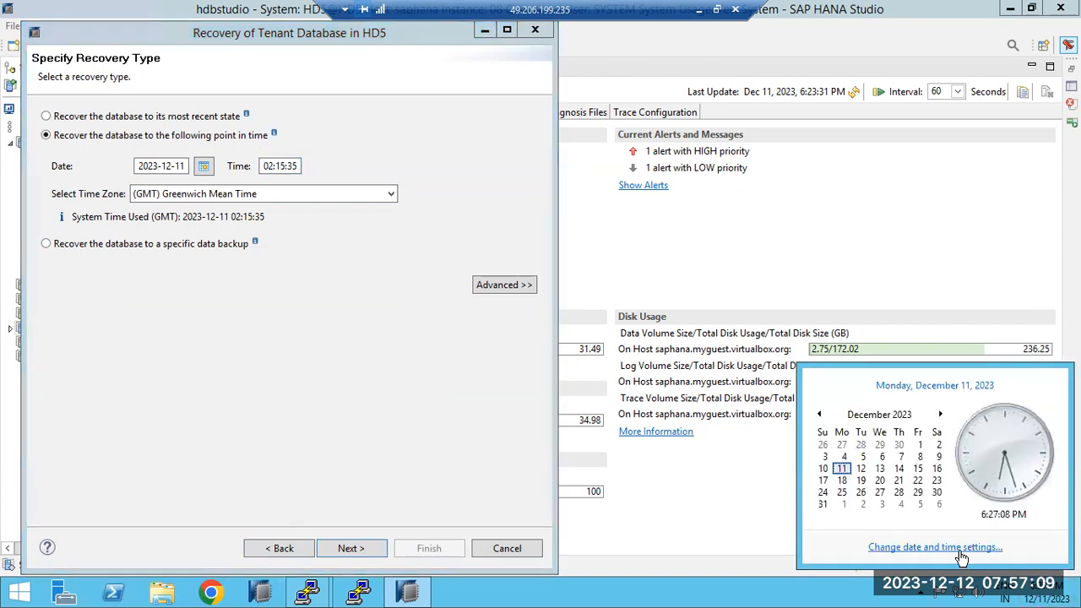
pyautogui.click(261, 298)
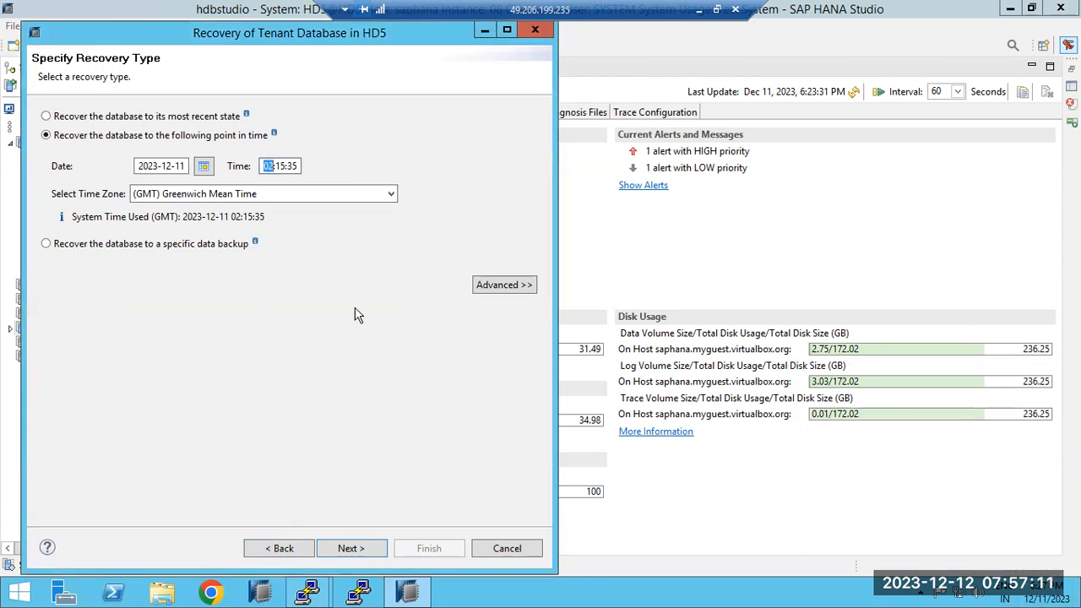
# Choose recovery of the database to its most recent state and fetch the backups from the file-system catalog
pyautogui.click(81, 116)
pyautogui.click(81, 118)
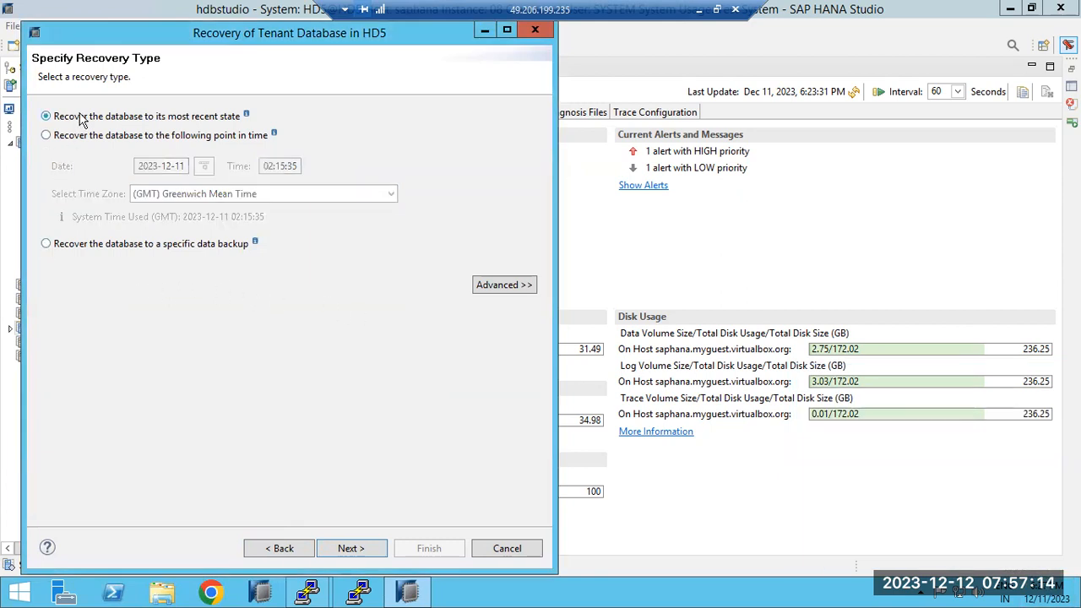
pyautogui.click(339, 550)
pyautogui.click(338, 550)
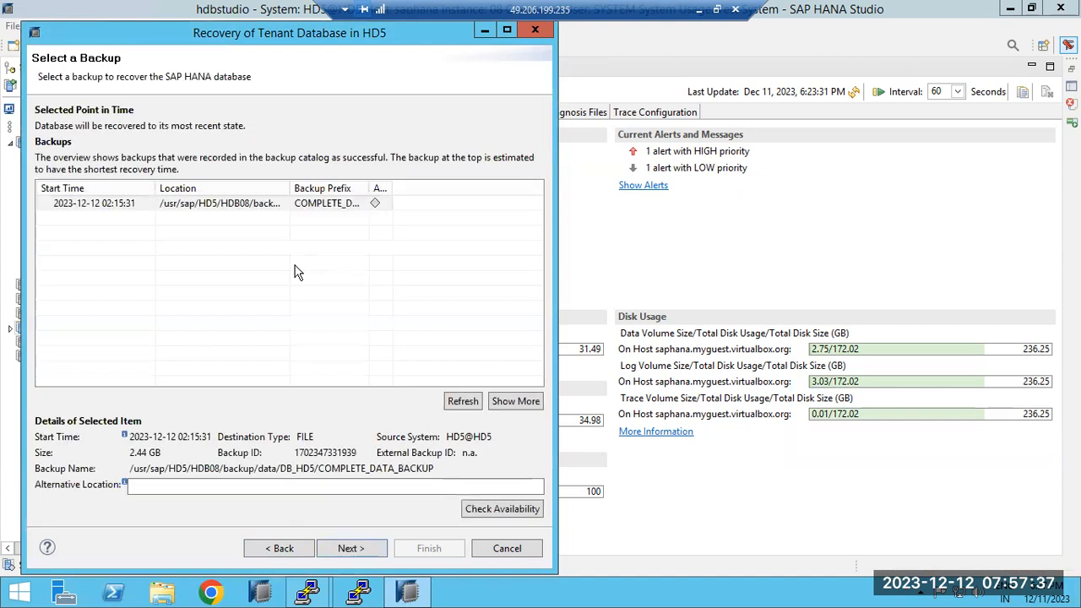
# Accept the complete data backup, the log backup location /usr/sap/HD5/HDB08/backup/log/DB_HD5 and the default other settings, and start the recovery
pyautogui.click(356, 551)
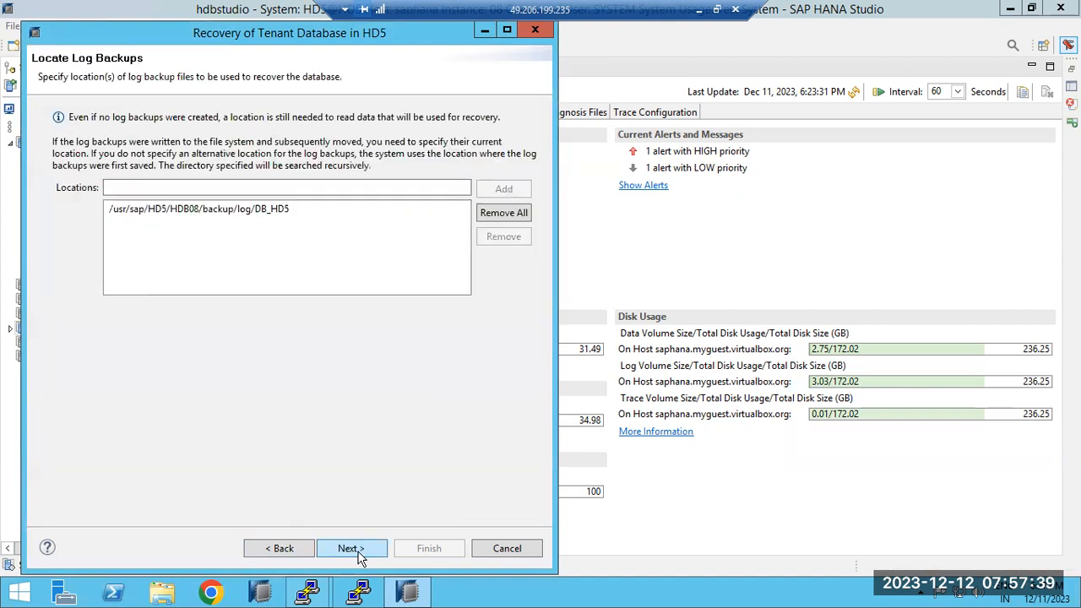
pyautogui.click(230, 210)
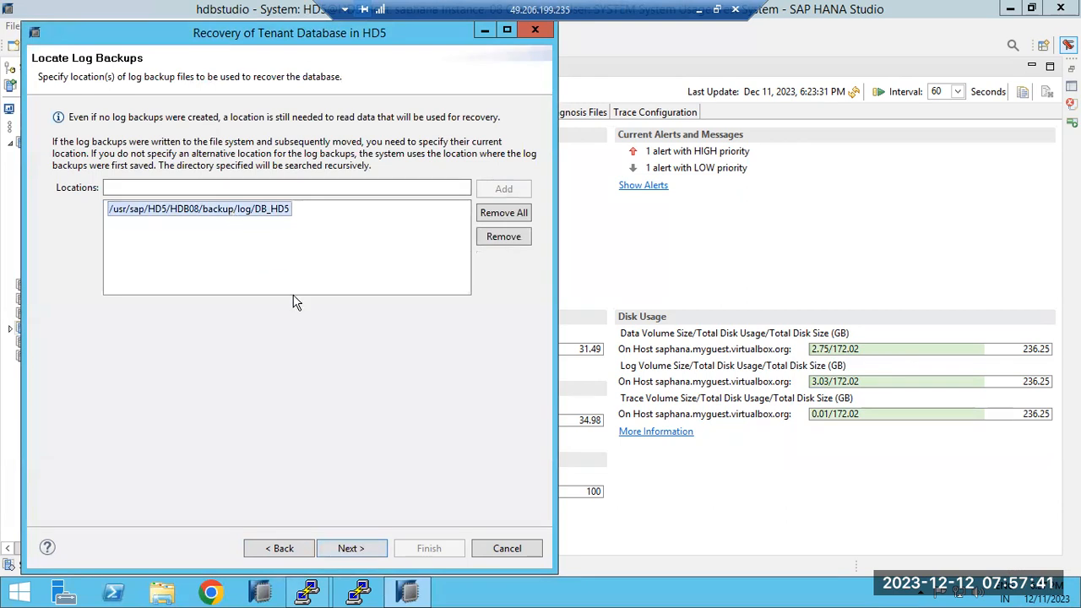
pyautogui.click(369, 550)
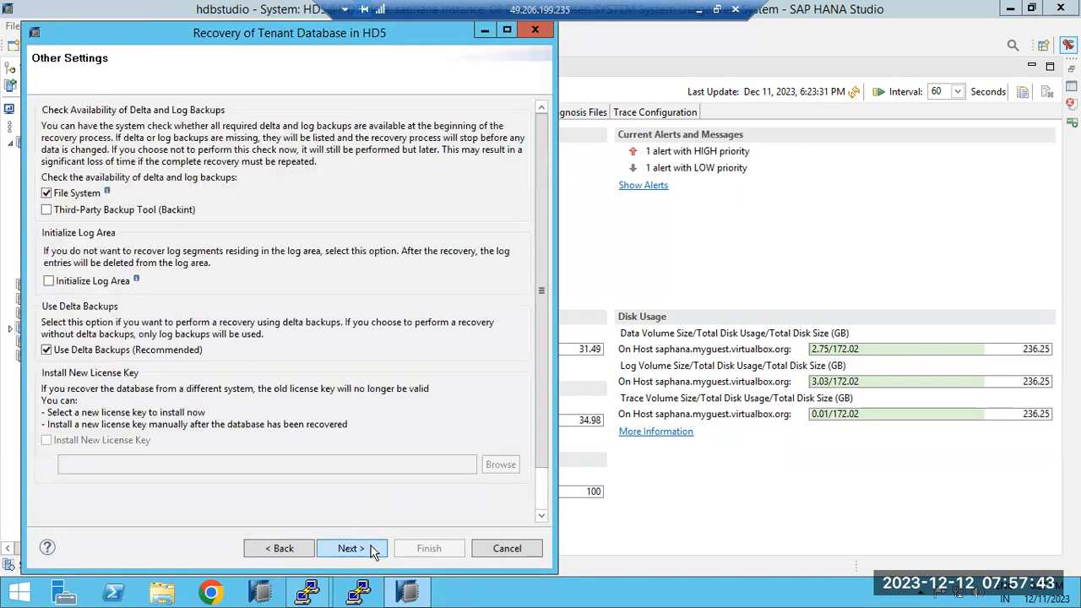
pyautogui.click(372, 551)
pyautogui.click(428, 548)
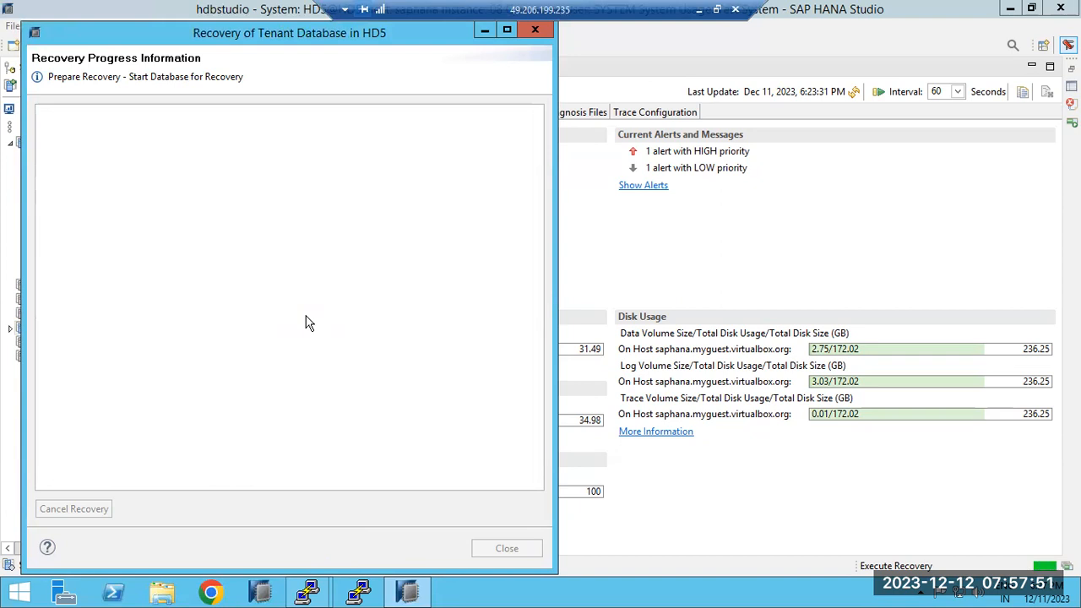
# Switch to the hd5adm terminal to examine the complete and differential backup files in DB_HD5, and return to the recovery wizard
pyautogui.moveTo(306, 594)
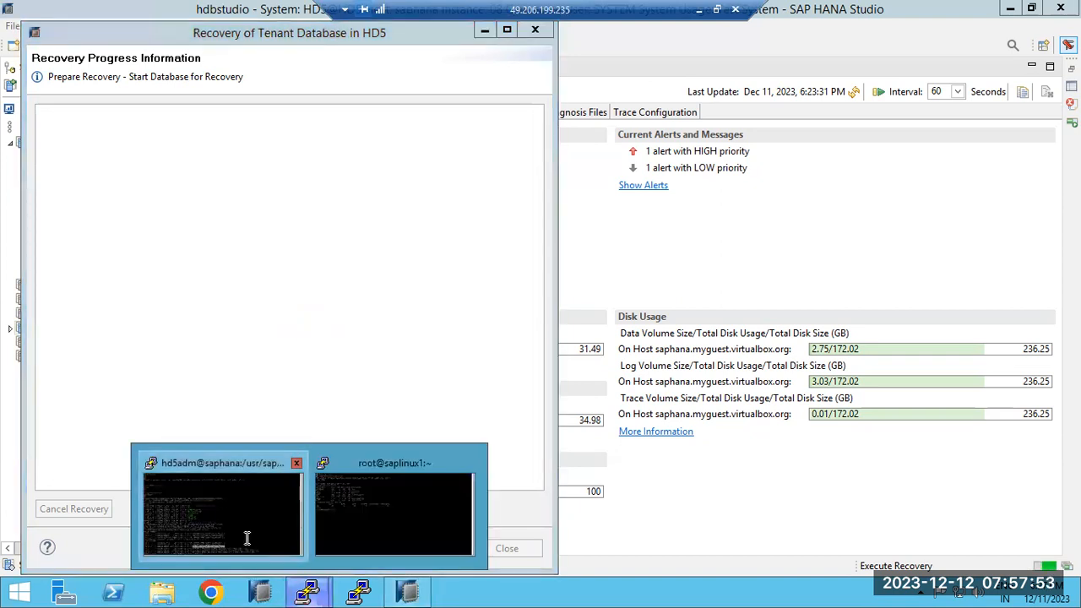
pyautogui.click(245, 541)
pyautogui.doubleClick(398, 544)
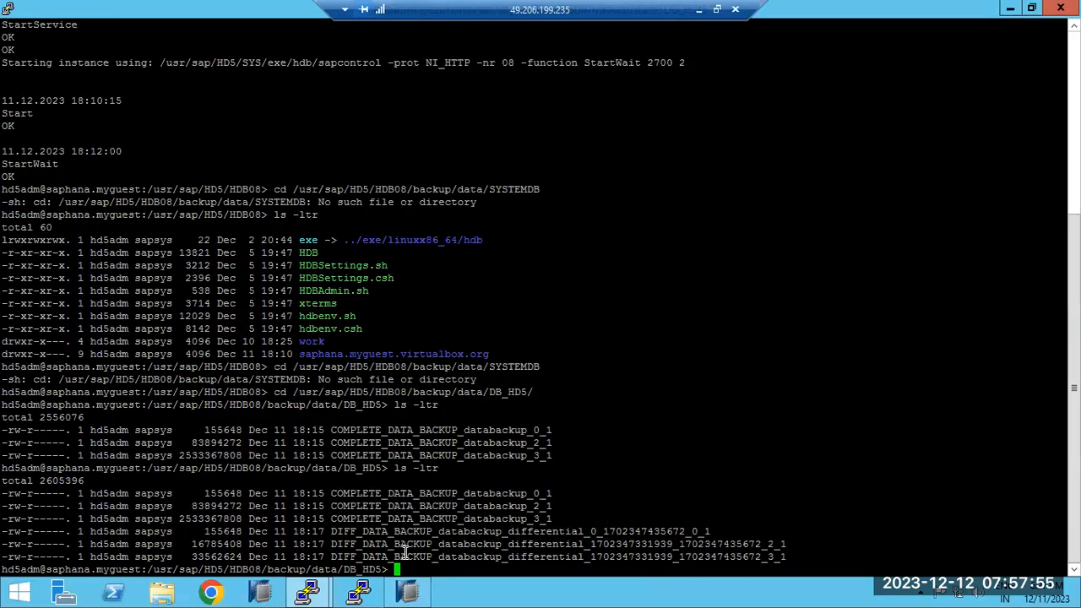
pyautogui.doubleClick(403, 557)
pyautogui.doubleClick(400, 519)
pyautogui.doubleClick(395, 506)
pyautogui.doubleClick(392, 504)
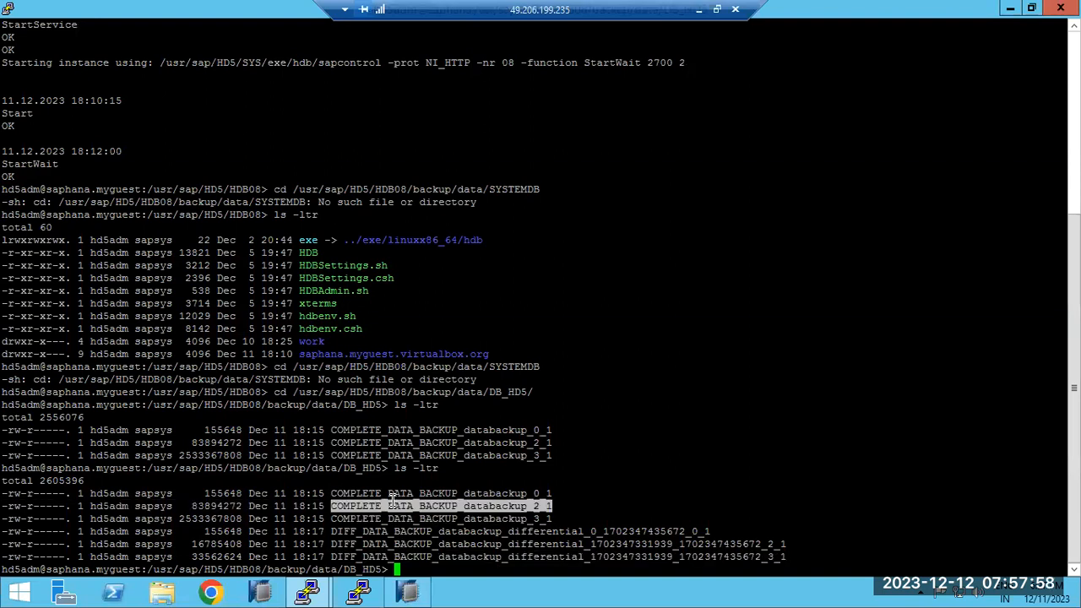
pyautogui.click(408, 591)
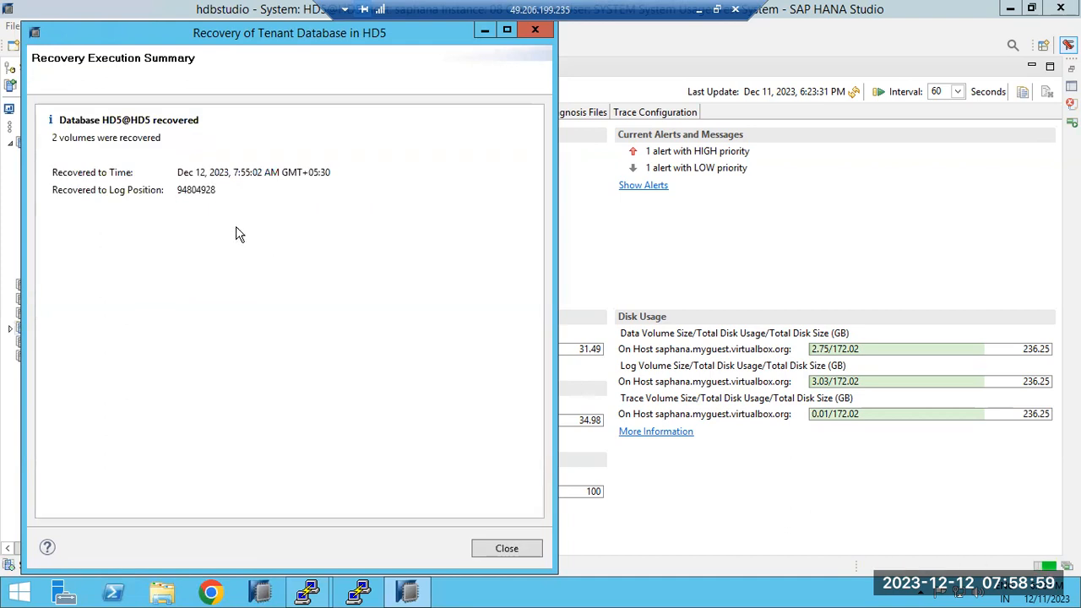
# Compare the recovered-to time in the recovery summary with the local desktop's date and time
pyautogui.moveTo(234, 172); pyautogui.dragTo(332, 173)
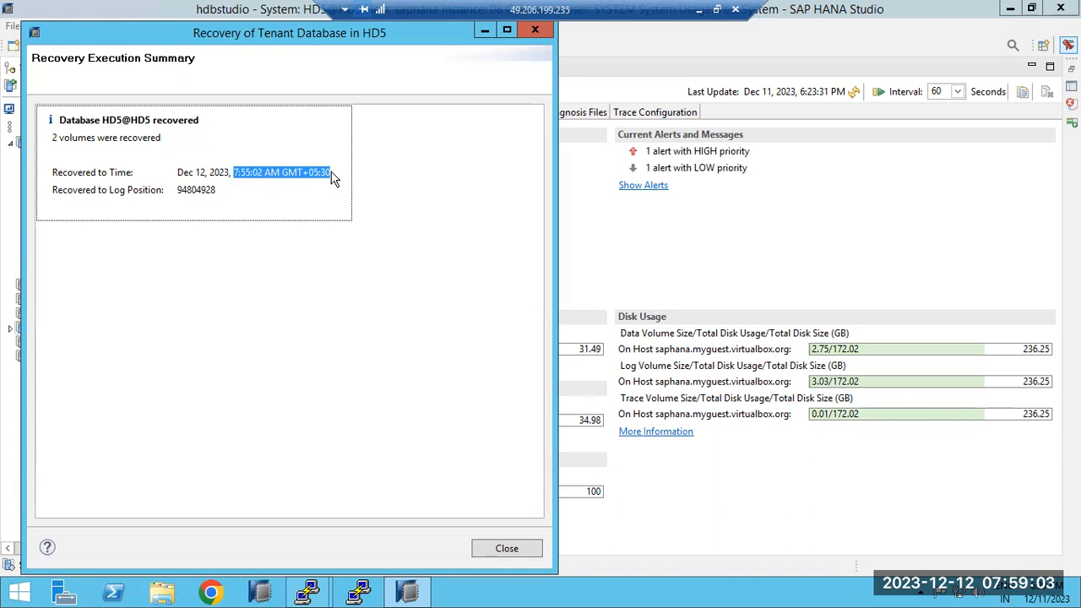
pyautogui.click(255, 178)
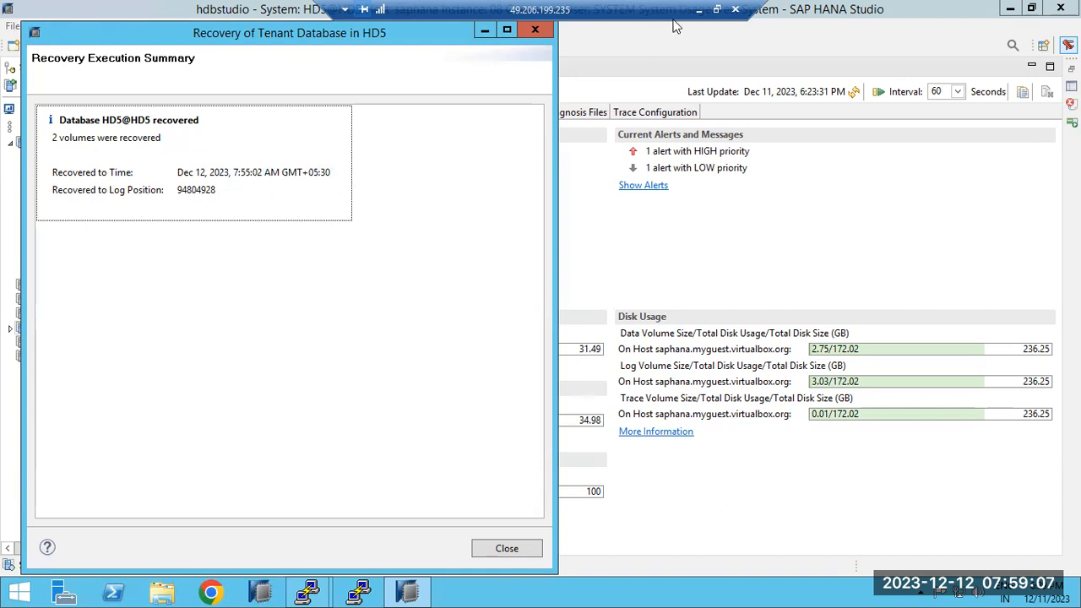
pyautogui.click(700, 8)
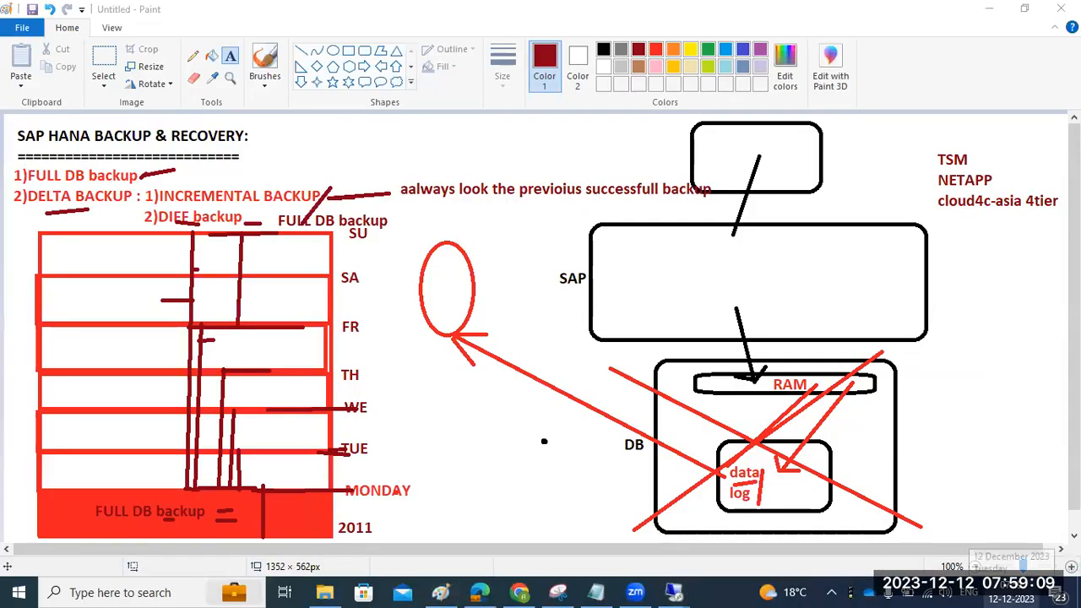
pyautogui.click(1014, 593)
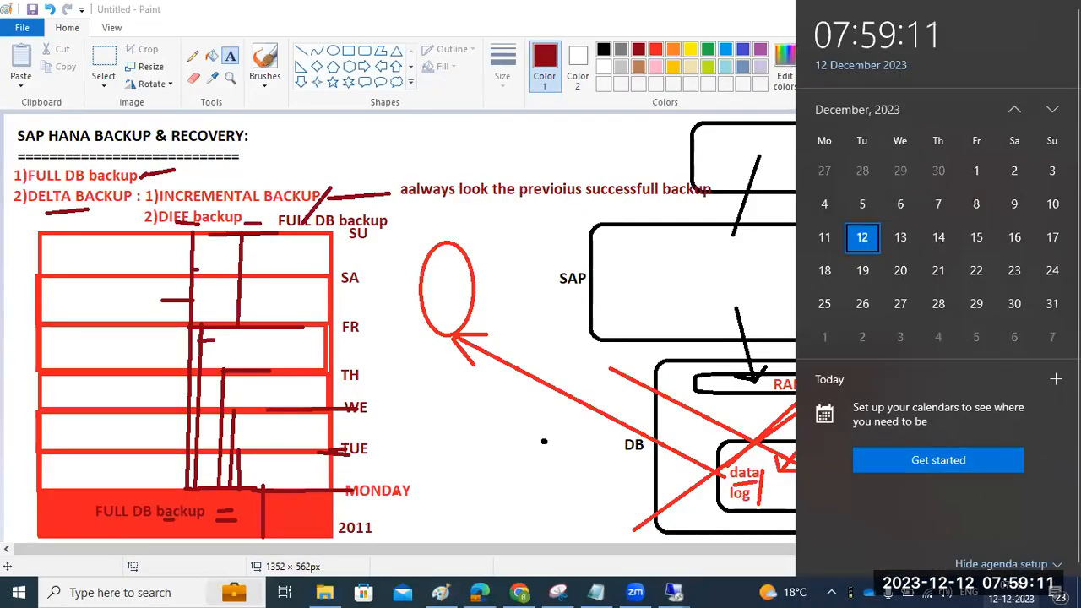
pyautogui.click(673, 592)
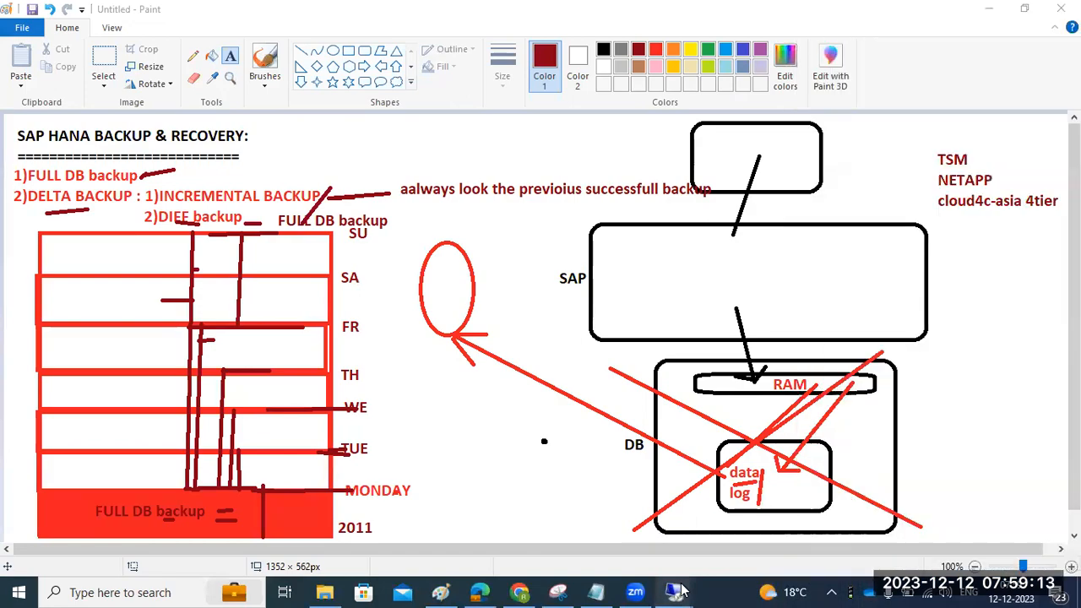
pyautogui.click(716, 519)
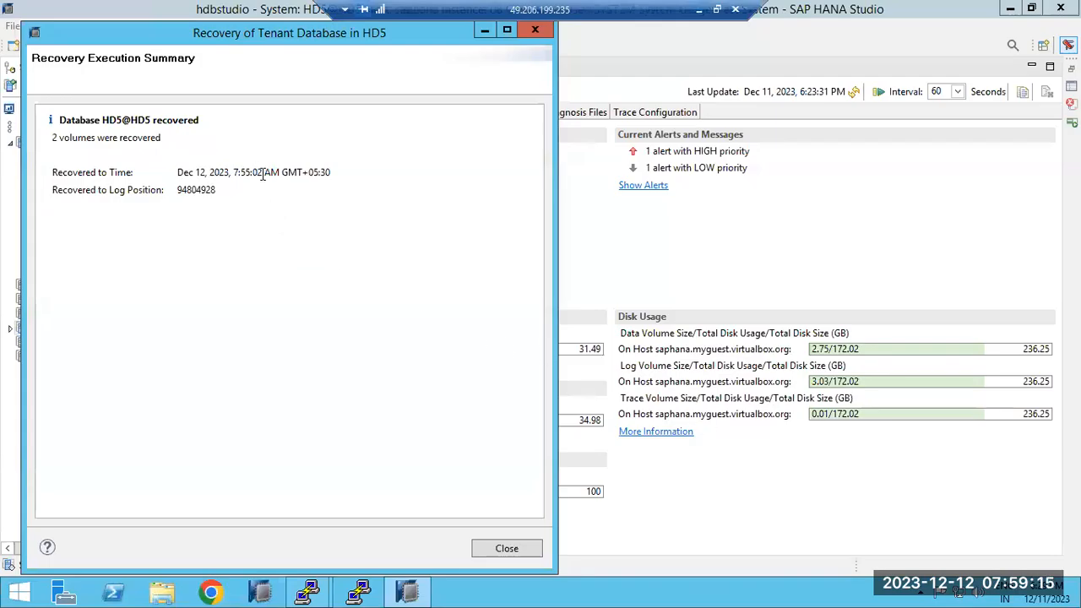
pyautogui.moveTo(235, 166); pyautogui.dragTo(332, 175)
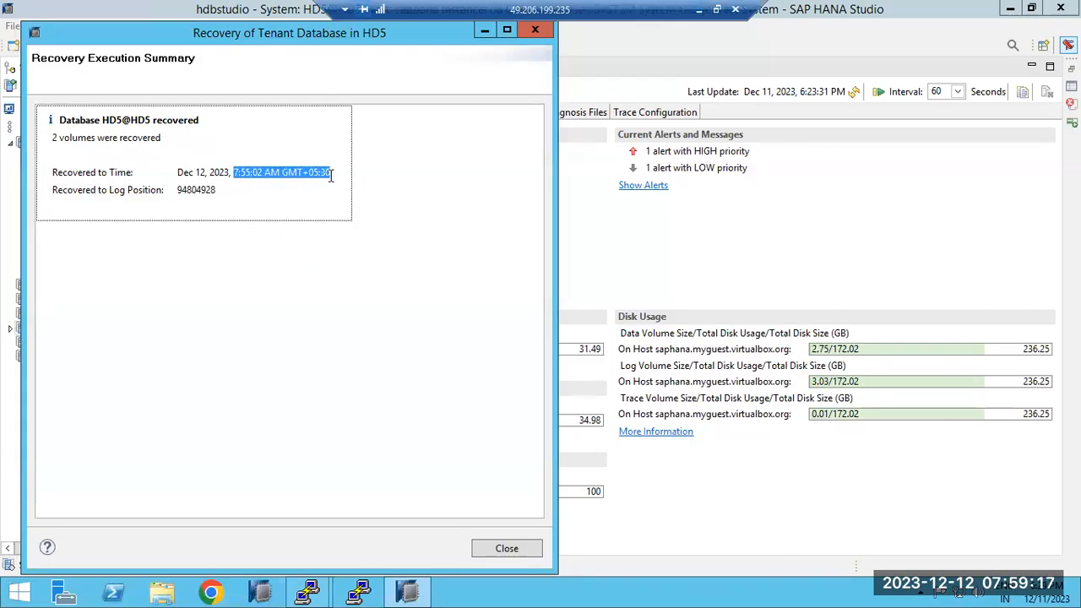
pyautogui.click(206, 189)
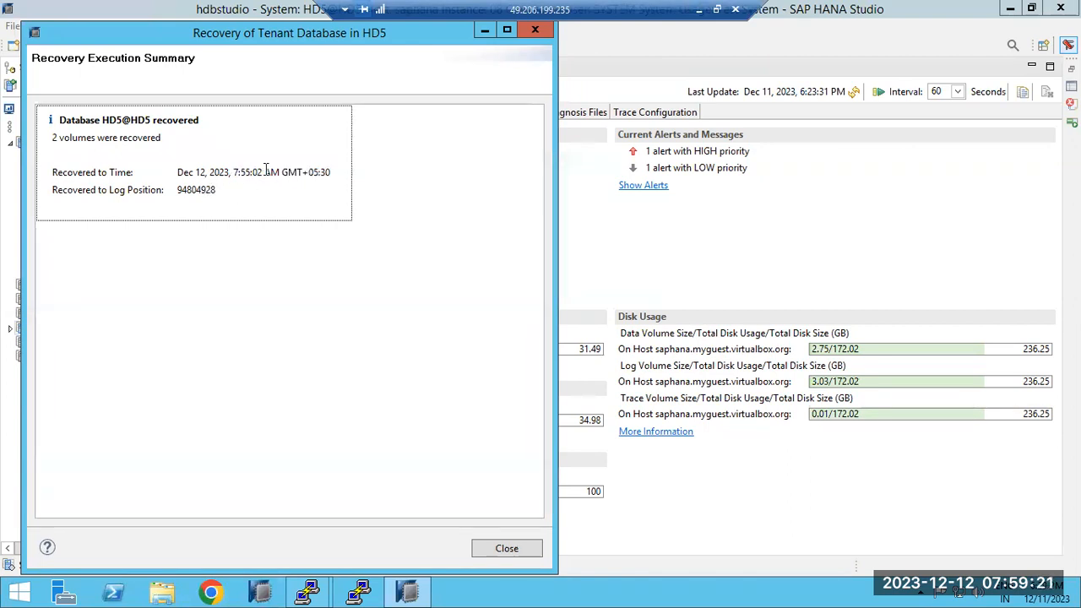
# Close the recovery summary and refresh the HD5@HD5 system overview
pyautogui.click(512, 548)
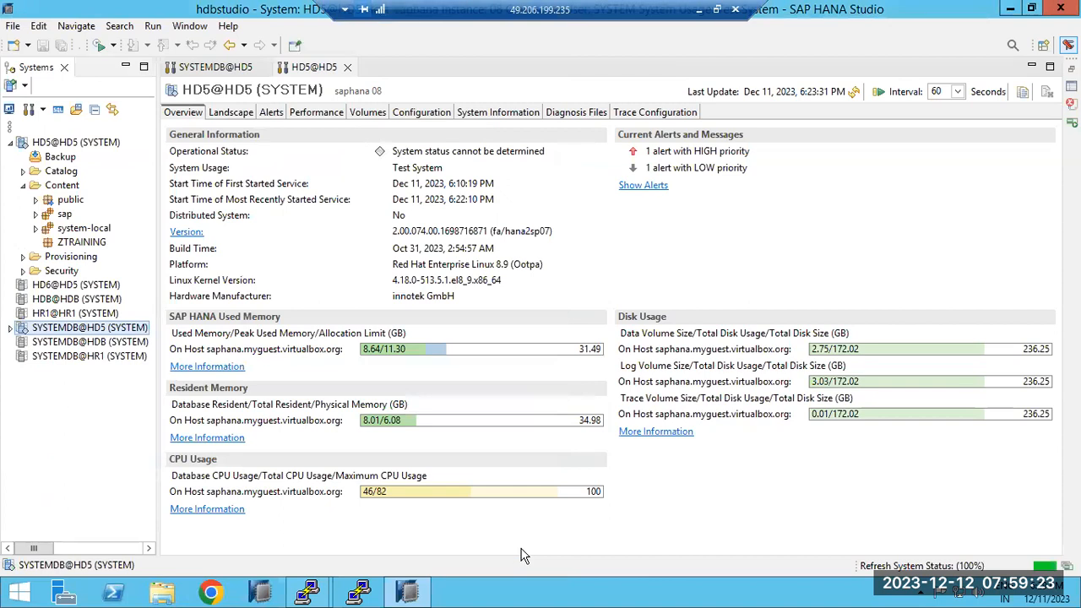
pyautogui.click(854, 93)
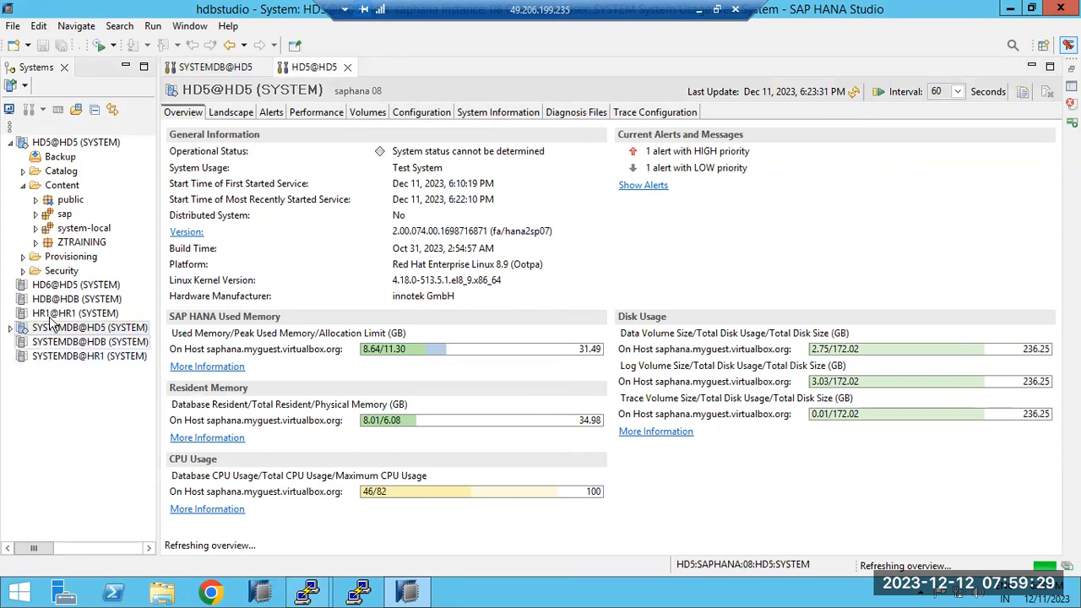
# Review the backup and recovery options offered for the SYSTEMDB@HD5 system
pyautogui.rightClick(63, 328)
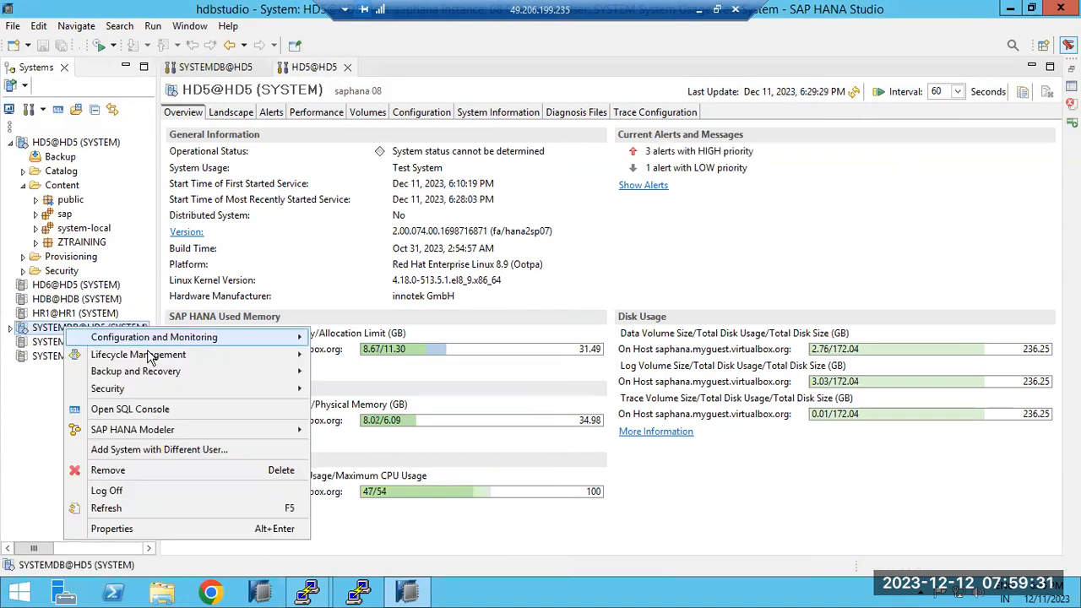
pyautogui.moveTo(250, 376)
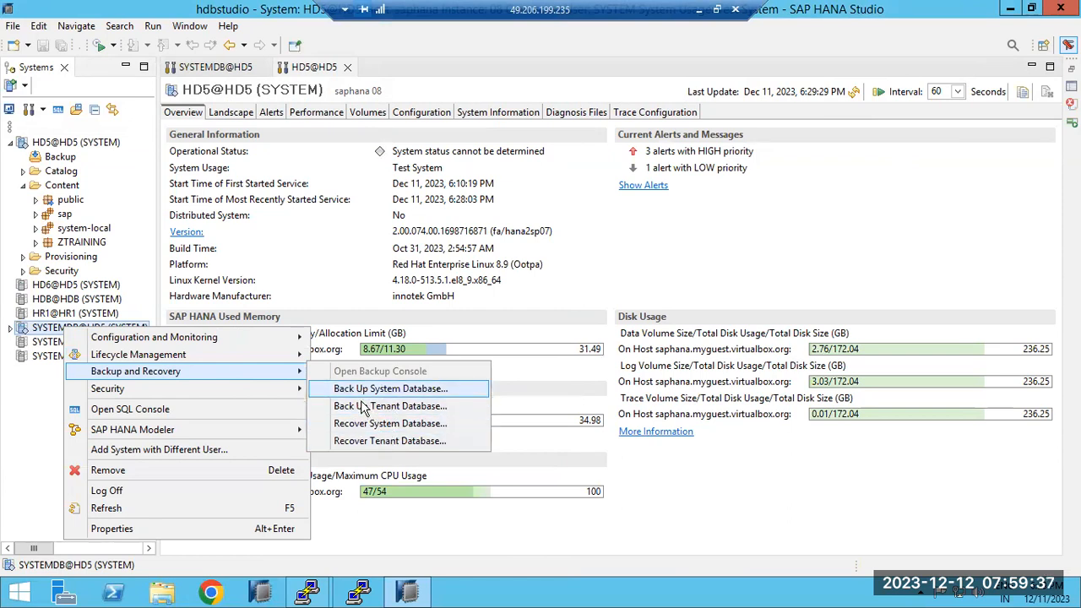
pyautogui.click(816, 502)
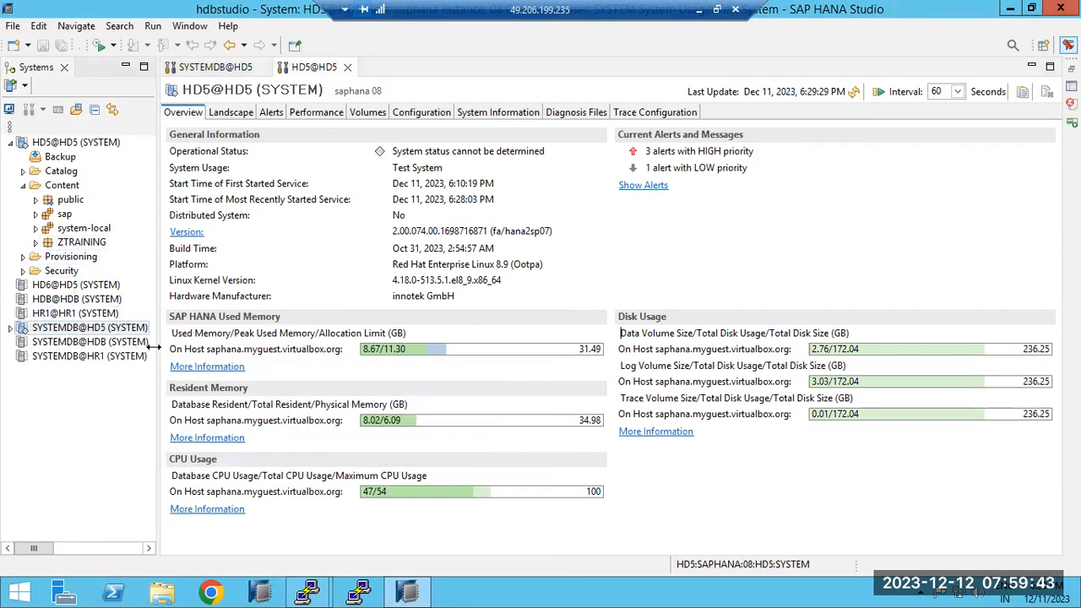
pyautogui.rightClick(64, 244)
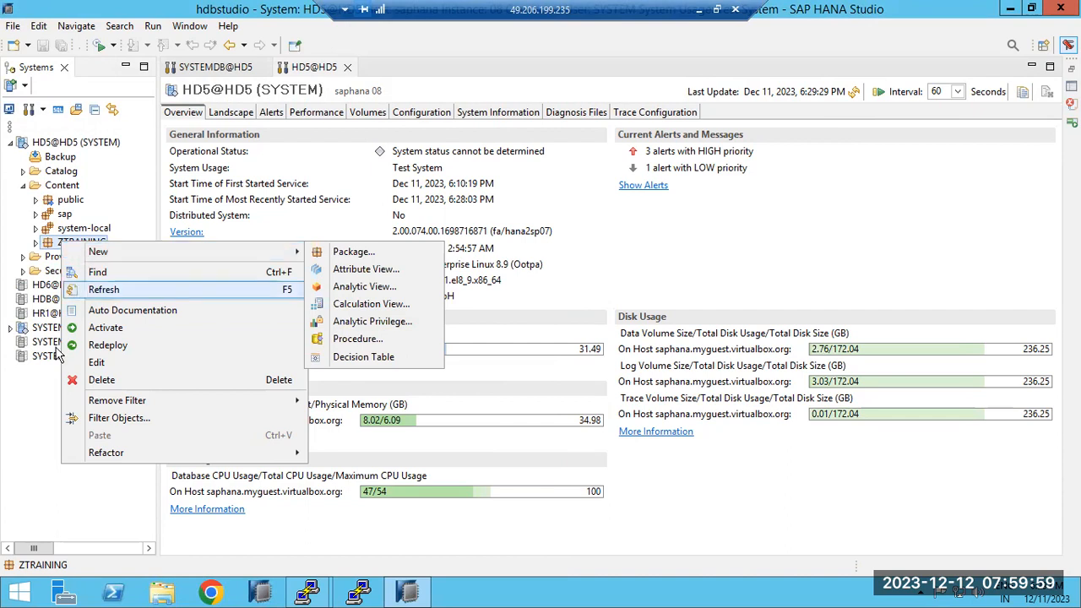
pyautogui.click(11, 431)
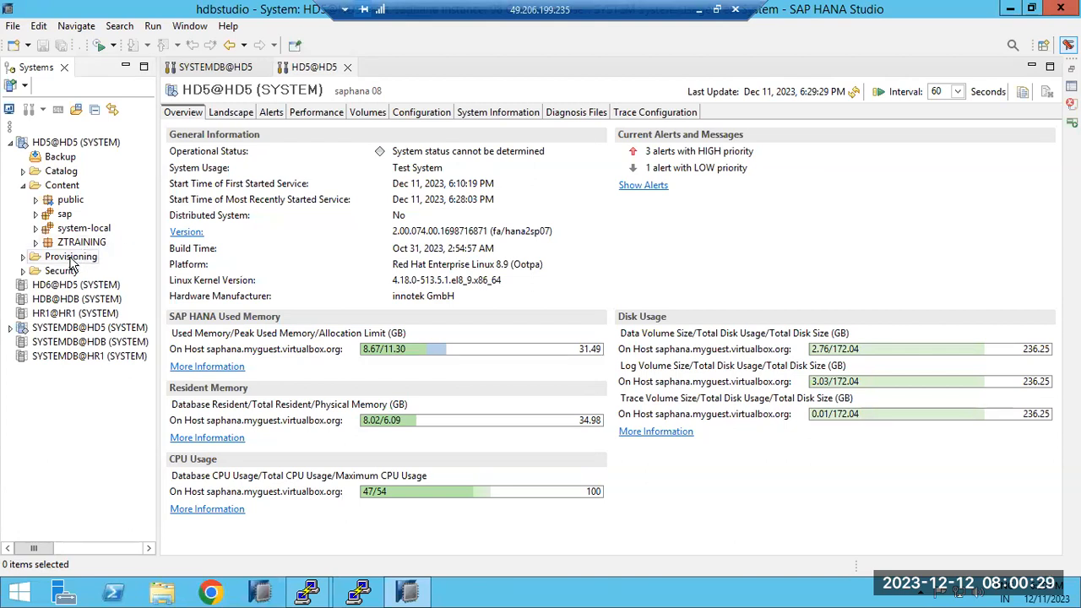
pyautogui.click(66, 328)
pyautogui.rightClick(65, 328)
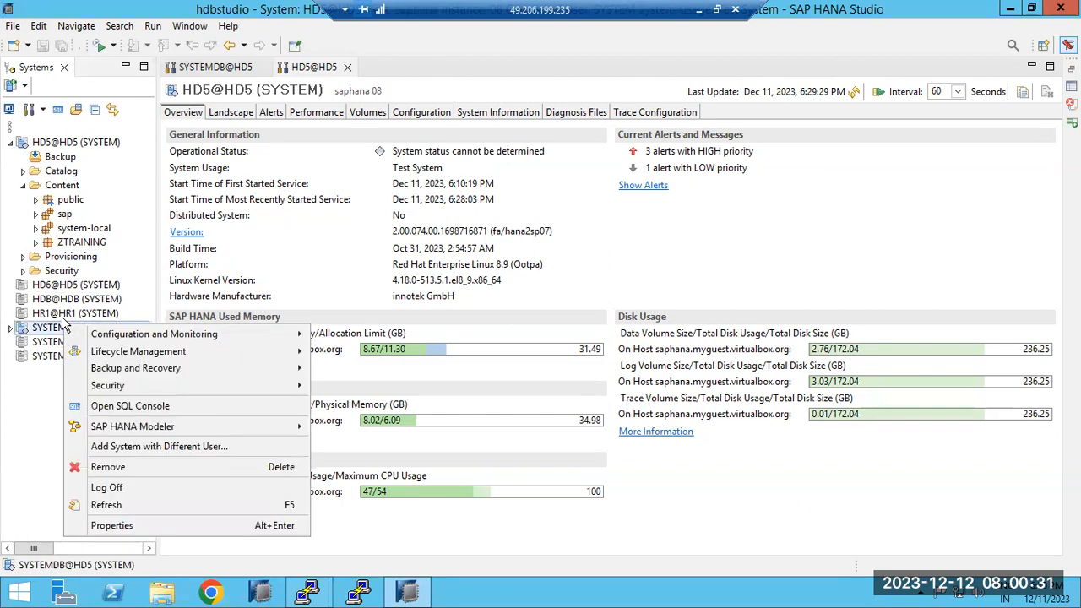
pyautogui.moveTo(304, 371)
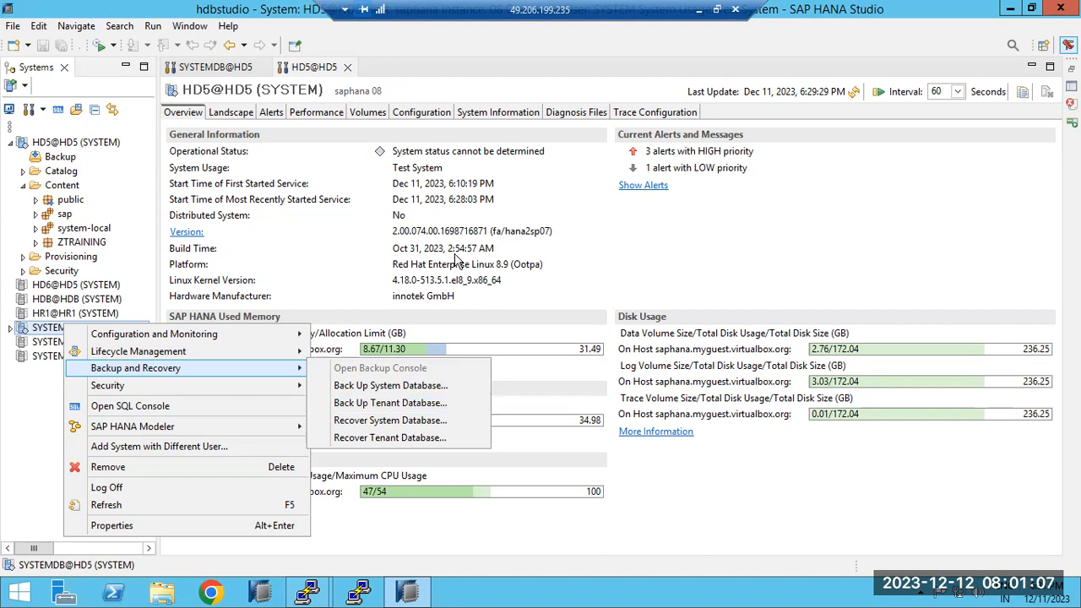
# Highlight the version number in the HD5@HD5 overview's general information
pyautogui.click(426, 236)
pyautogui.doubleClick(424, 233)
pyautogui.click(424, 235)
pyautogui.doubleClick(424, 235)
pyautogui.click(416, 235)
pyautogui.doubleClick(416, 234)
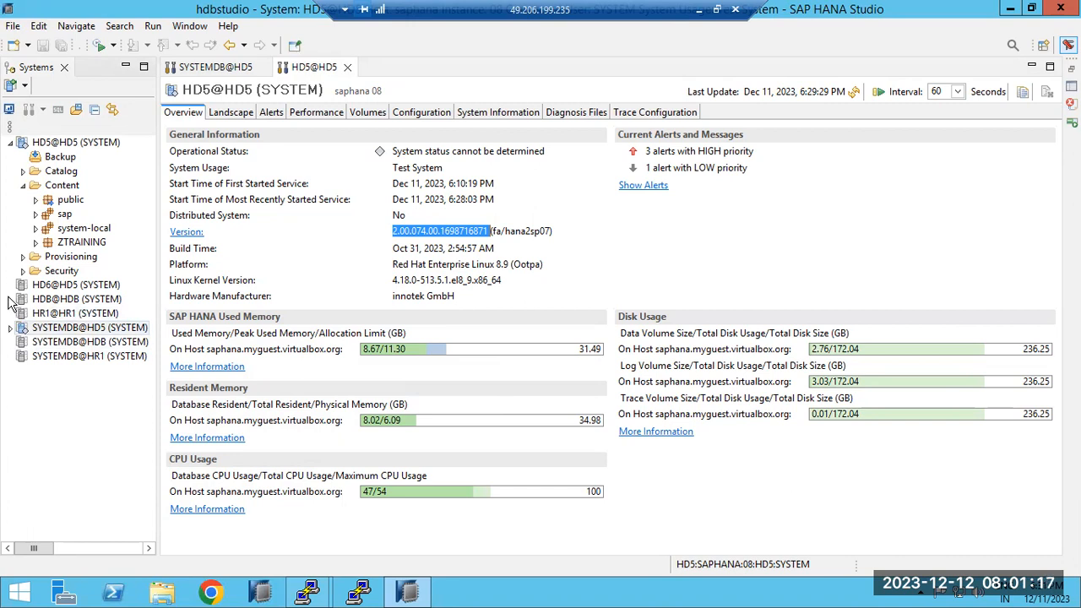
# Check SYSTEMDB@HD5's system and tenant recovery options once more, and select the HD5@HD5 system
pyautogui.rightClick(48, 327)
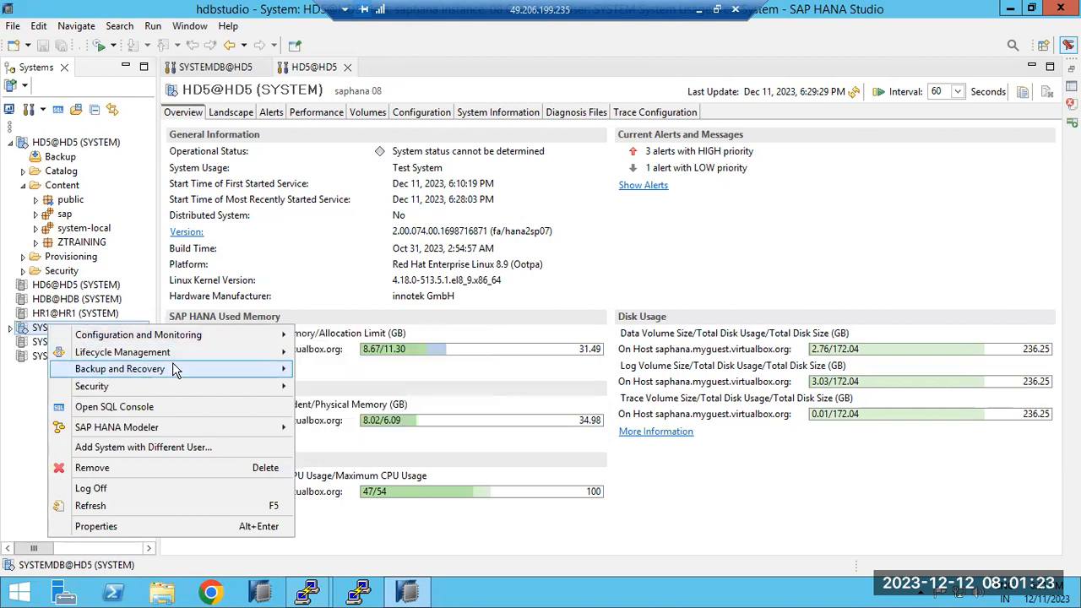
pyautogui.moveTo(175, 371)
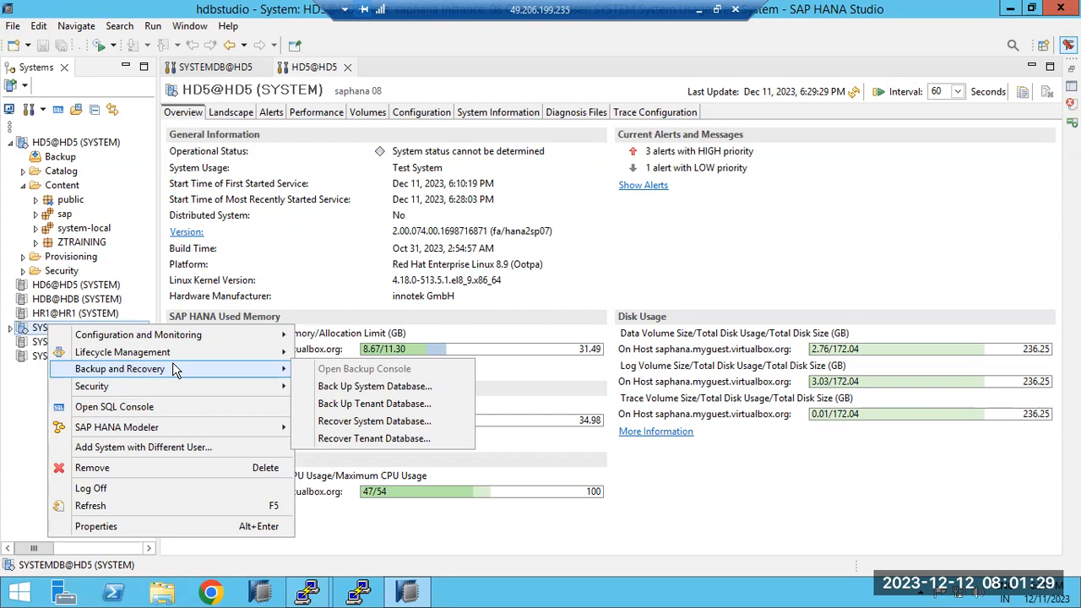
pyautogui.click(95, 144)
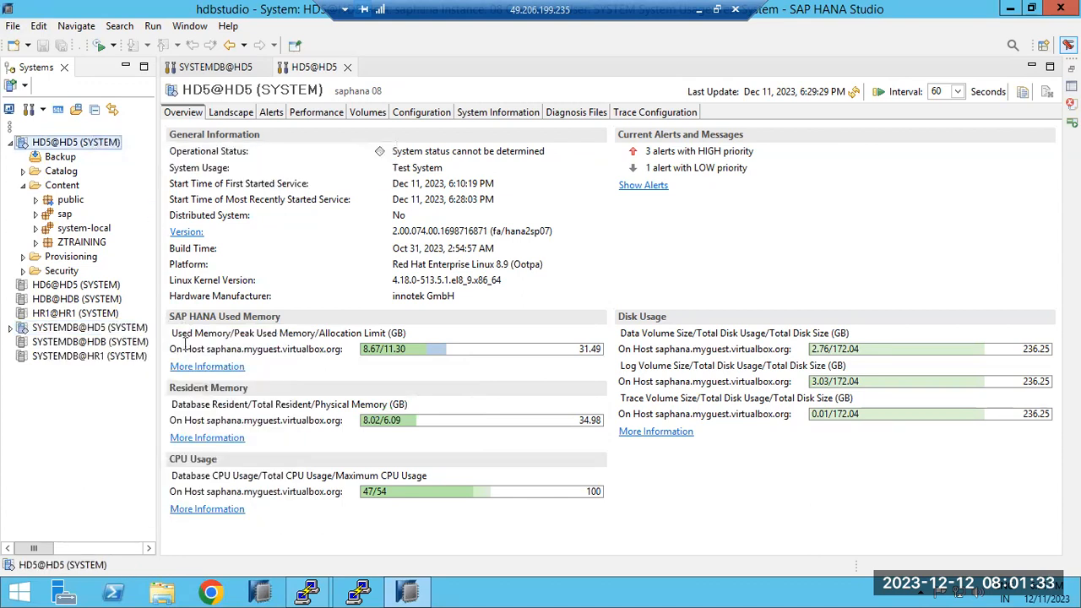
# Switch to the local Paint diagram and undo the weekly backup schedule drawing back to the empty red rectangle
pyautogui.click(700, 17)
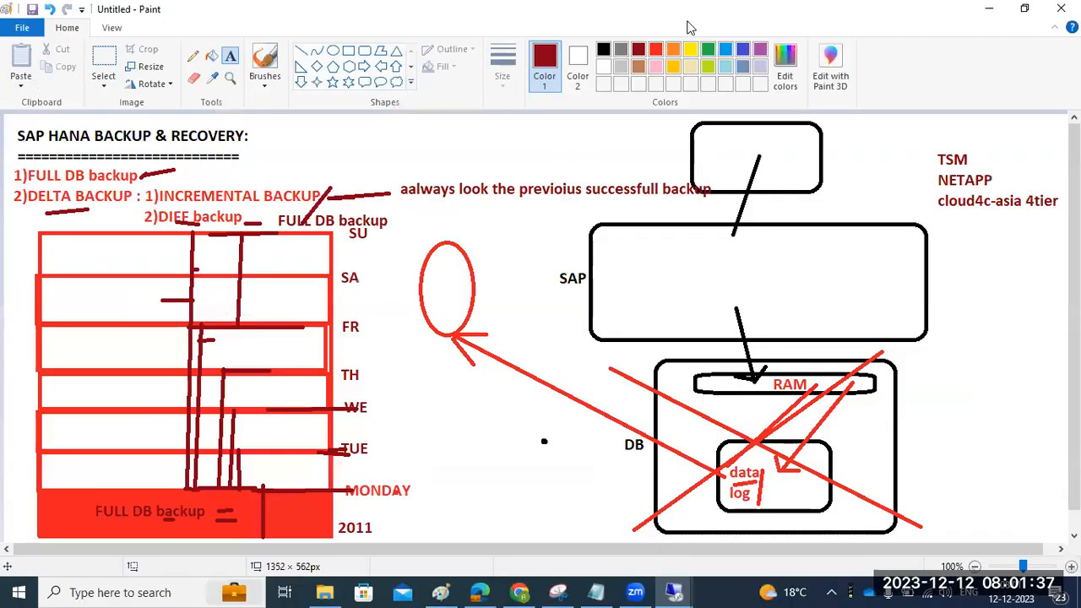
pyautogui.click(498, 437)
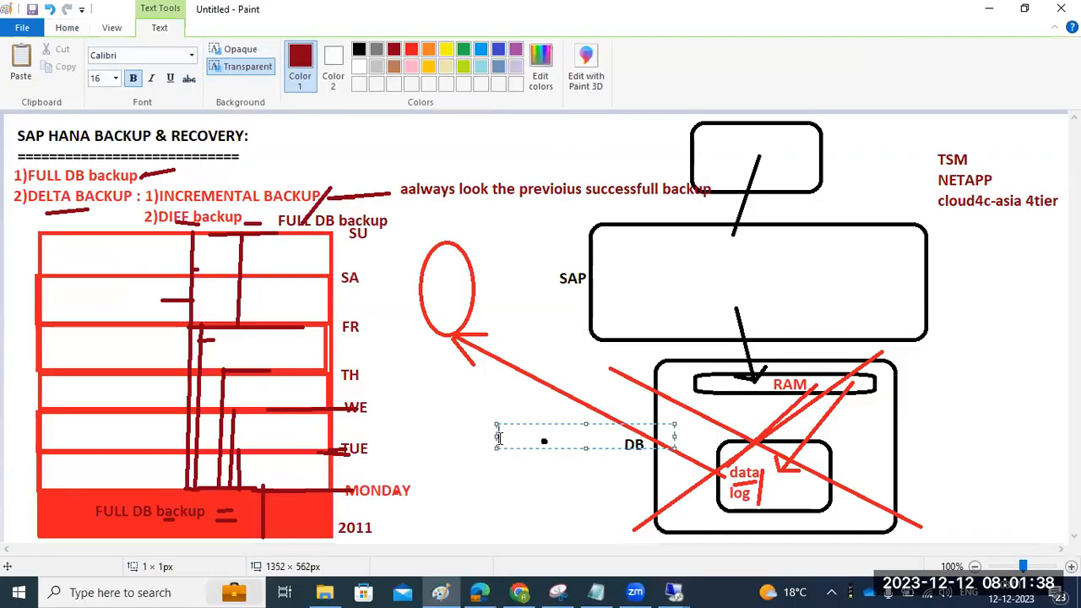
pyautogui.click(475, 475)
pyautogui.hotkey('ctrl', 'z')
pyautogui.hotkey('ctrl', 'z')
pyautogui.hotkey('ctrl', 'z')
pyautogui.hotkey('ctrl', 'z')
pyautogui.hotkey('ctrl', 'z')
pyautogui.hotkey('ctrl', 'z')
pyautogui.hotkey('ctrl', 'z')
pyautogui.hotkey('ctrl', 'z')
pyautogui.hotkey('ctrl', 'z')
pyautogui.hotkey('ctrl', 'z')
pyautogui.hotkey('ctrl', 'z')
pyautogui.hotkey('ctrl', 'z')
pyautogui.hotkey('ctrl', 'z')
pyautogui.hotkey('ctrl', 'z')
pyautogui.hotkey('ctrl', 'z')
pyautogui.hotkey('ctrl', 'z')
pyautogui.hotkey('ctrl', 'z')
pyautogui.hotkey('ctrl', 'z')
pyautogui.hotkey('ctrl', 'z')
pyautogui.hotkey('ctrl', 'z')
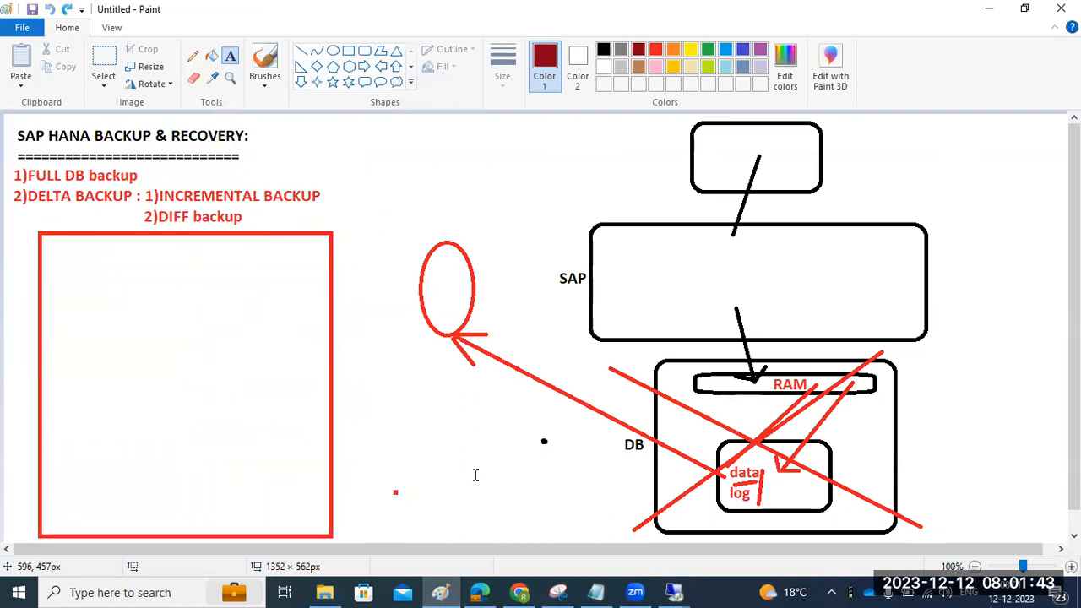
pyautogui.click(476, 475)
pyautogui.click(470, 495)
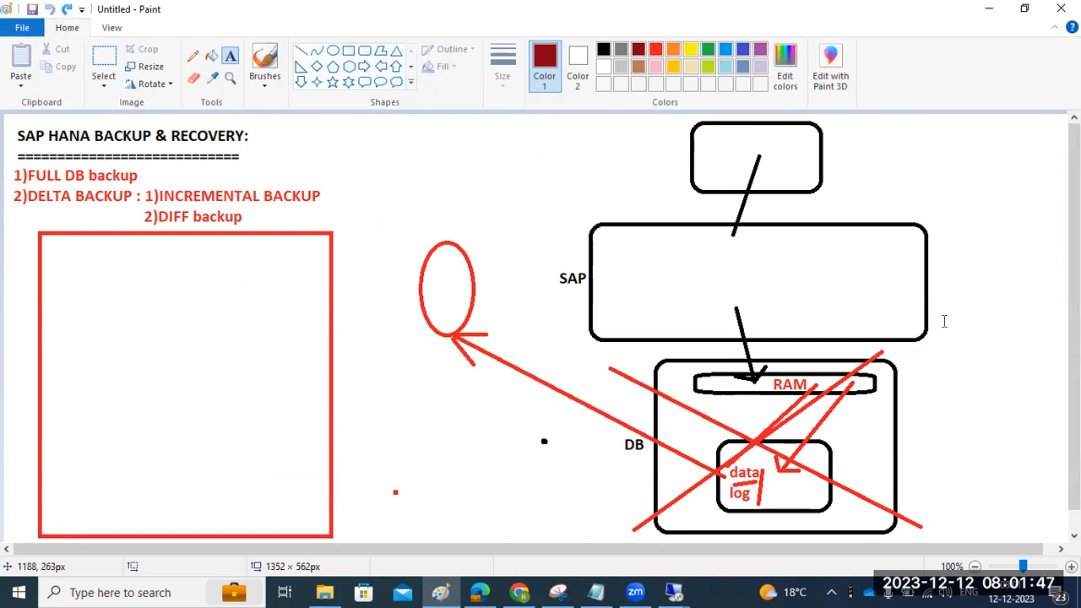
pyautogui.click(980, 320)
pyautogui.click(979, 351)
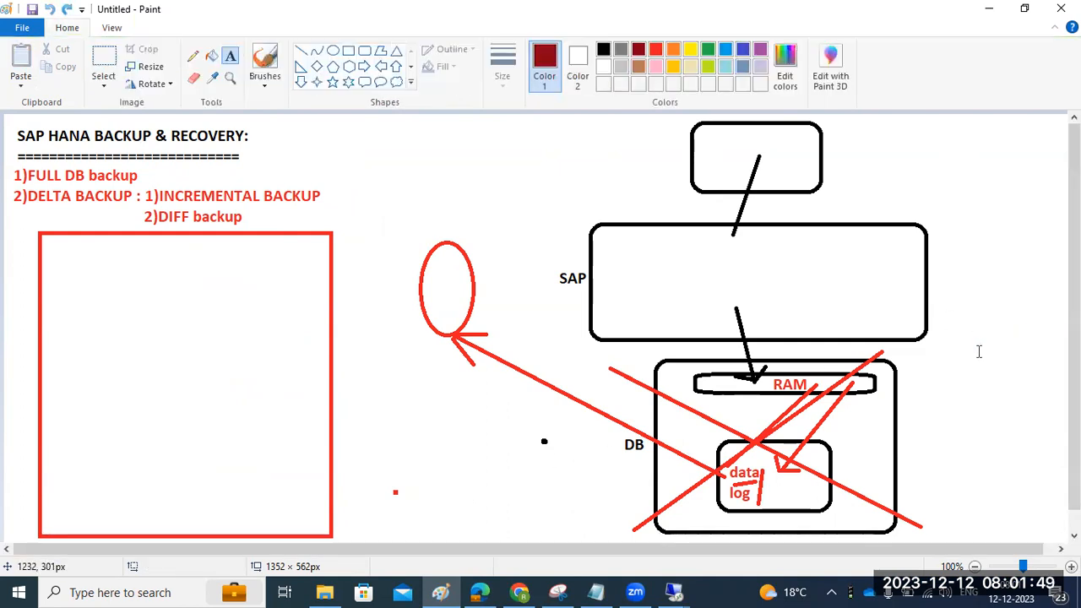
# Return to the remote desktop, check the backup file listing in the hd5adm terminal, and go back to SAP HANA Studio
pyautogui.click(674, 592)
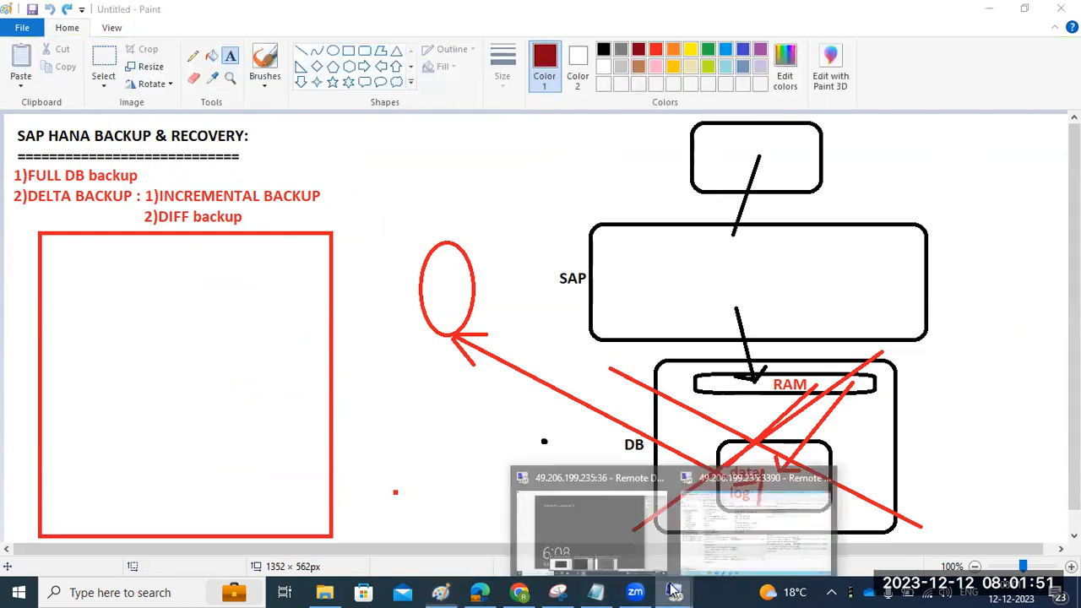
pyautogui.click(741, 522)
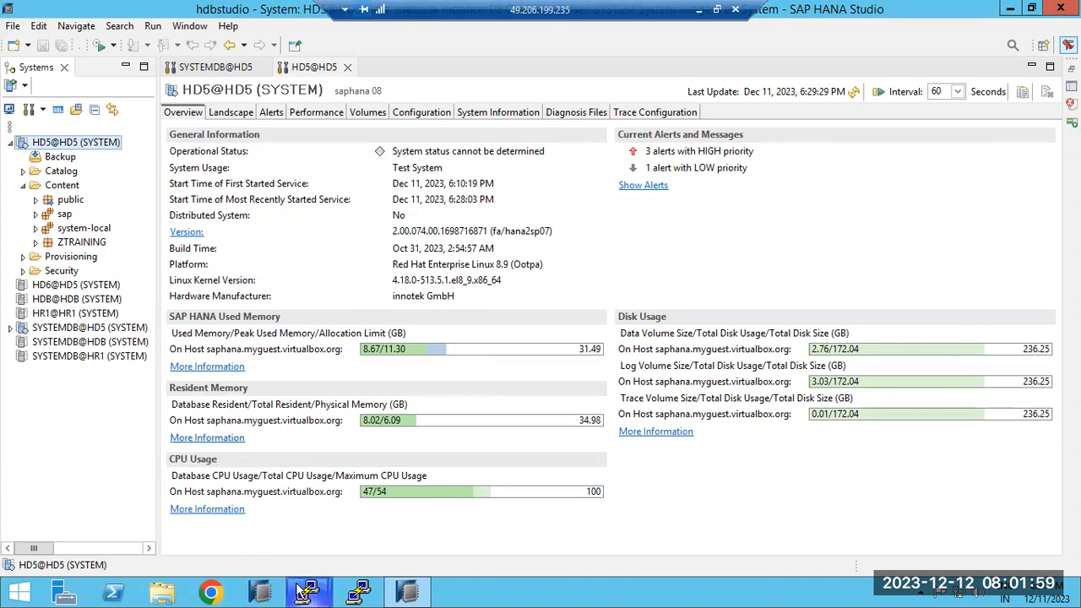
pyautogui.moveTo(303, 591)
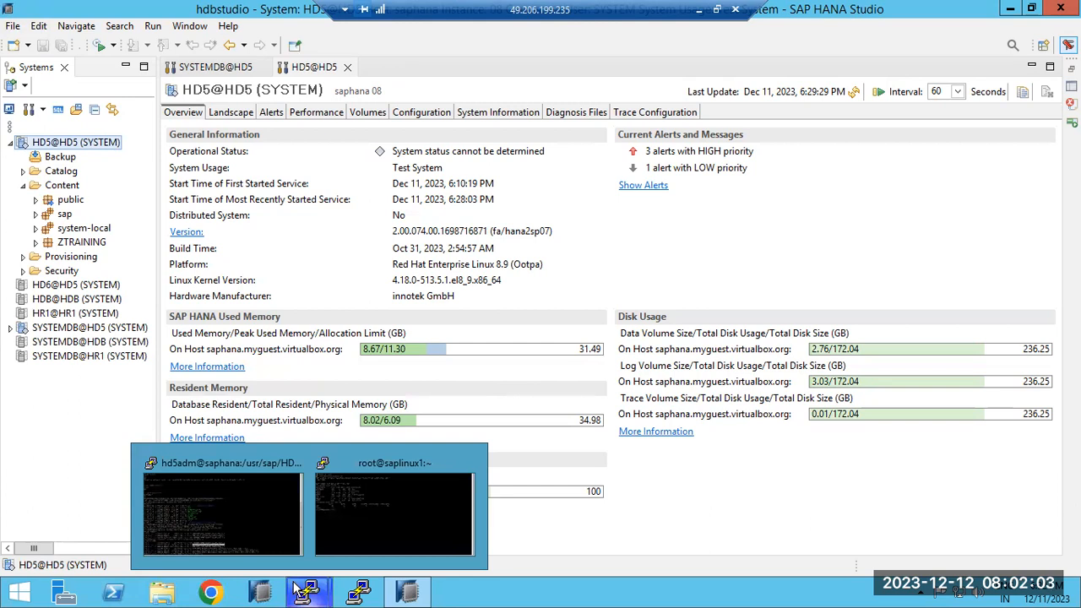
pyautogui.click(409, 595)
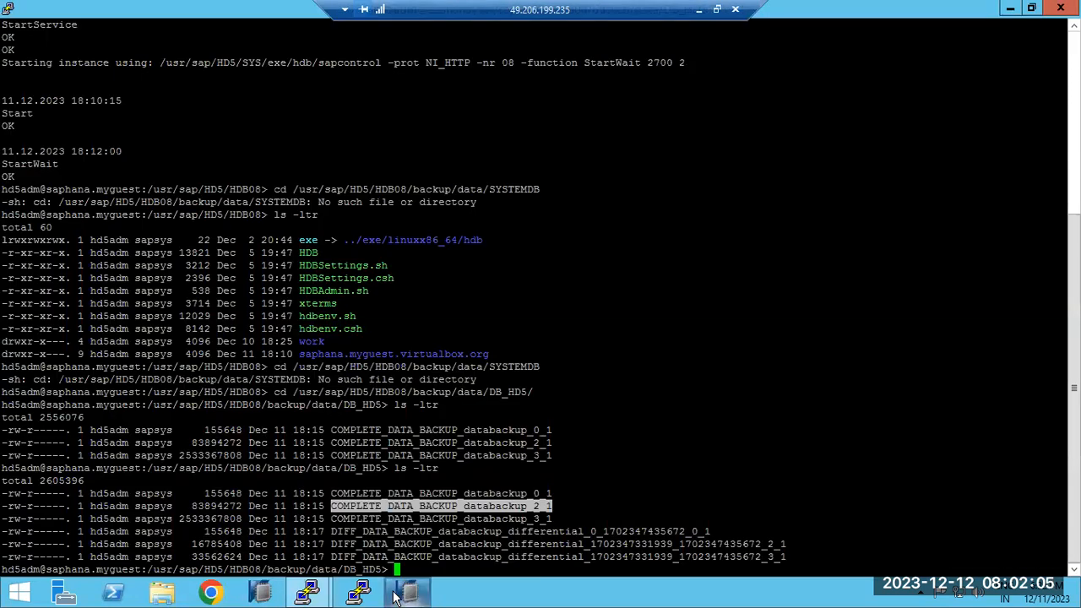
pyautogui.click(409, 595)
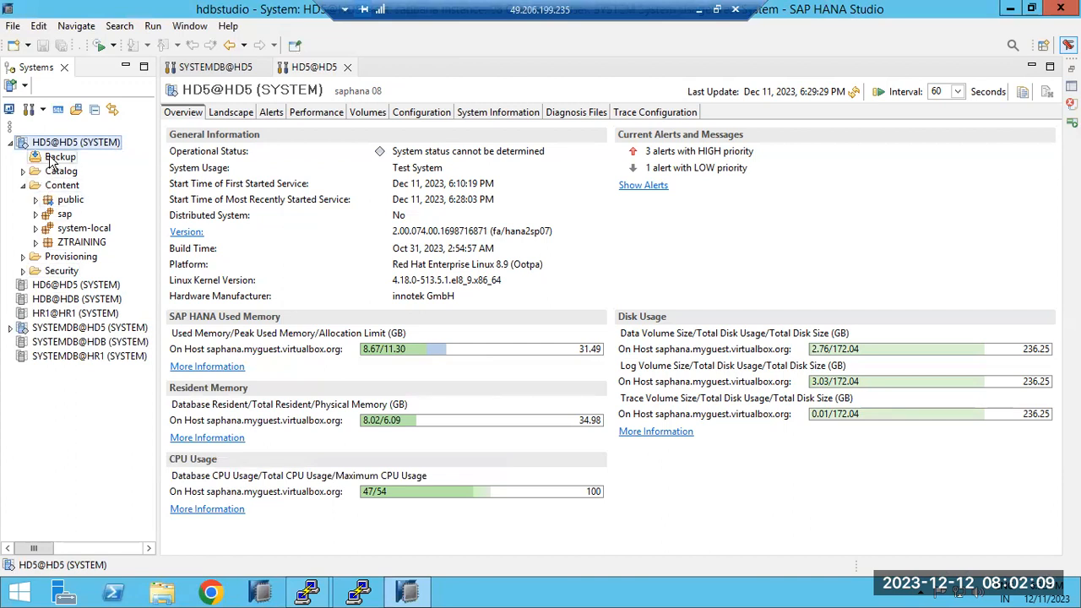
# Open the backup catalog of HD5@HD5 and highlight the data backup's location path in the details
pyautogui.click(52, 159)
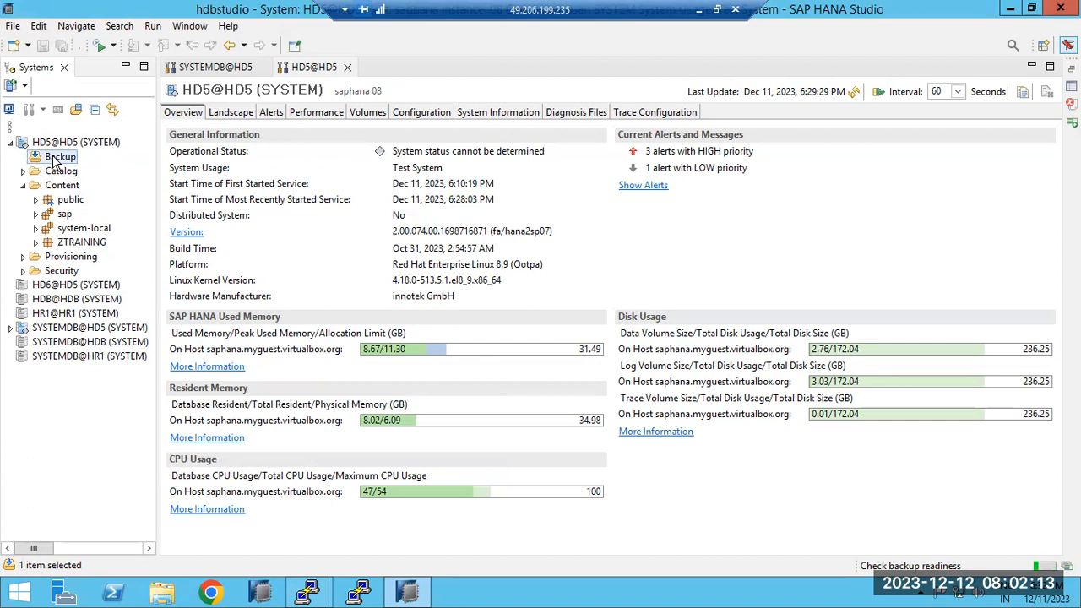
pyautogui.doubleClick(49, 161)
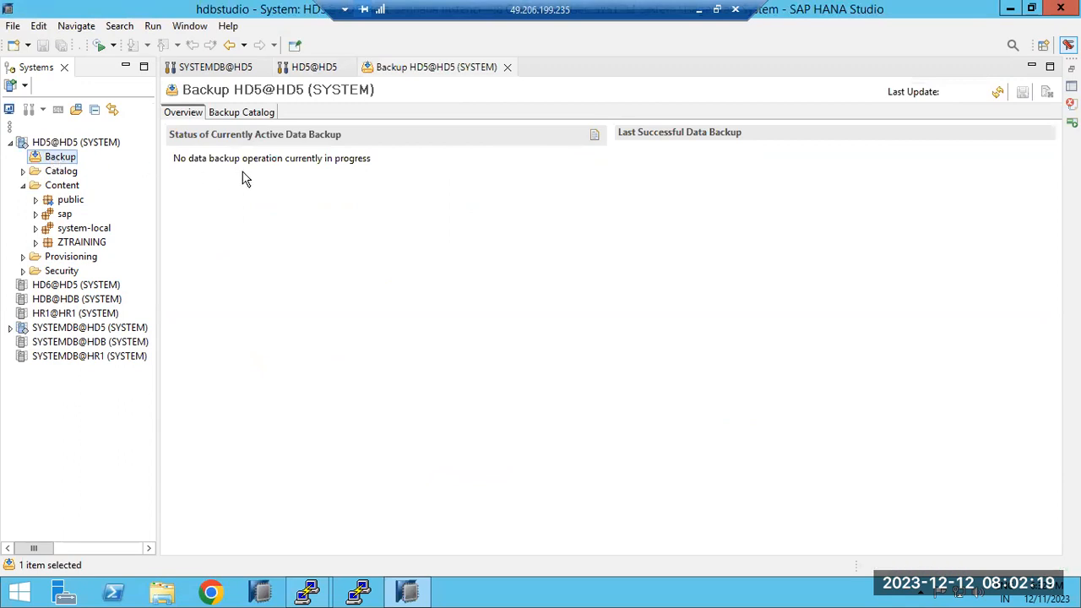
pyautogui.click(242, 113)
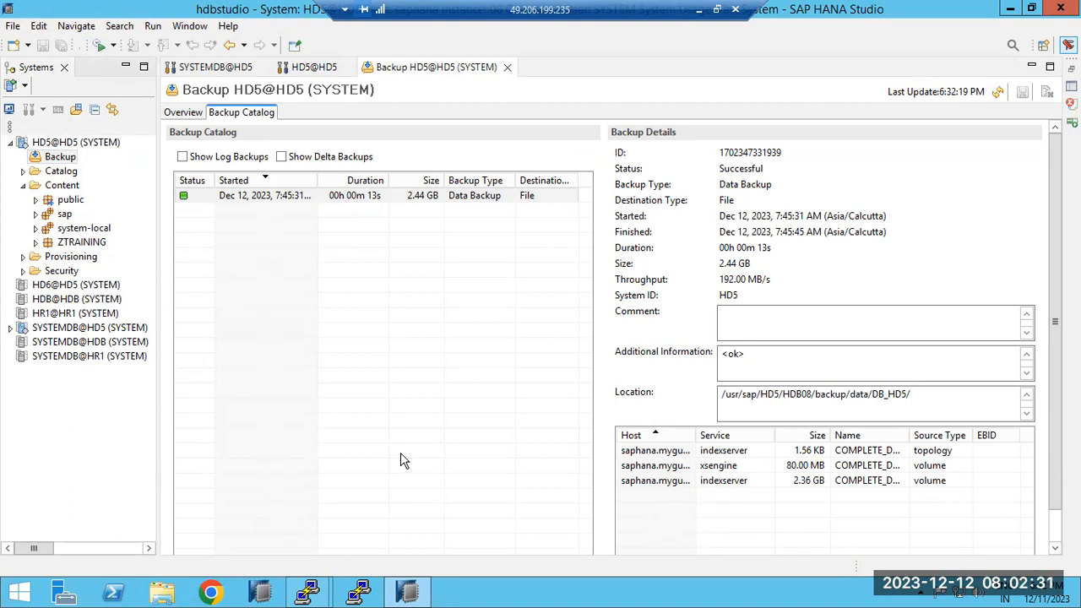
pyautogui.moveTo(916, 395); pyautogui.dragTo(712, 405)
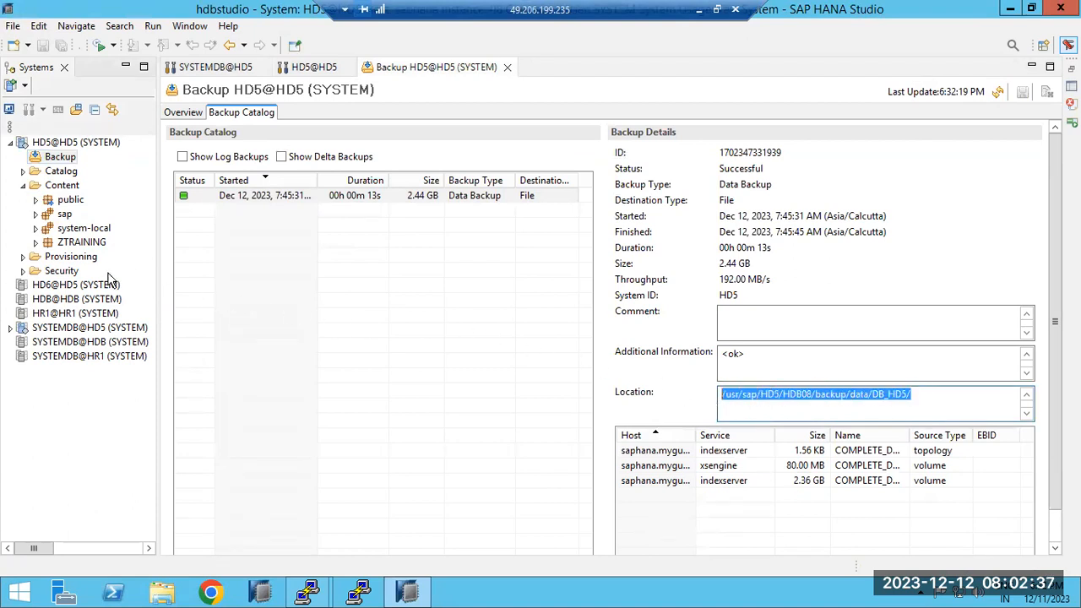
# Switch to the hd5adm terminal to compare the differential and complete backup files in DB_HD5, and return to SAP HANA Studio
pyautogui.rightClick(127, 329)
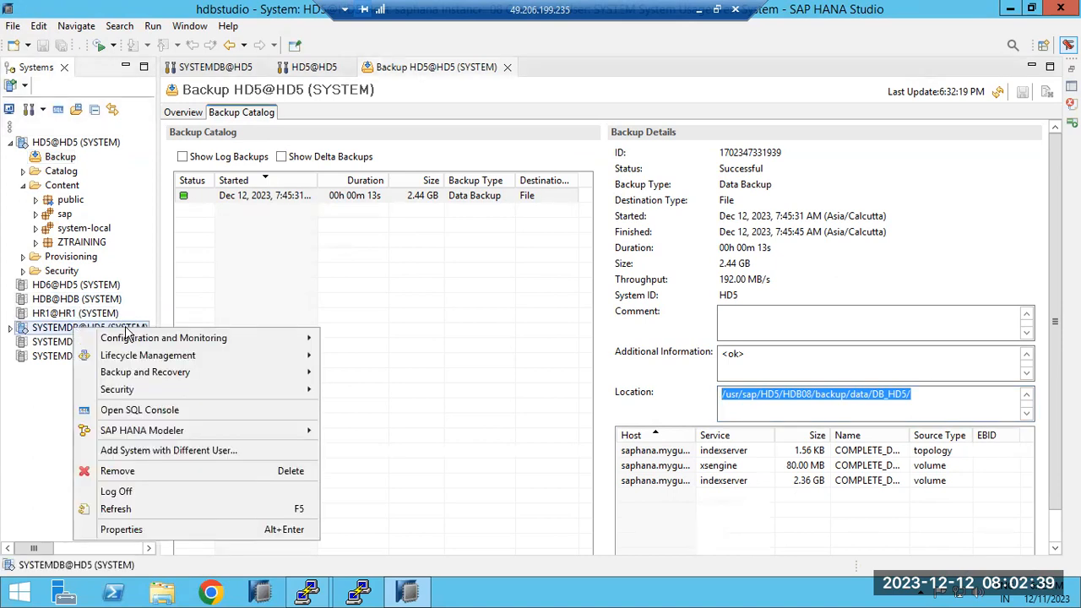
pyautogui.moveTo(258, 373)
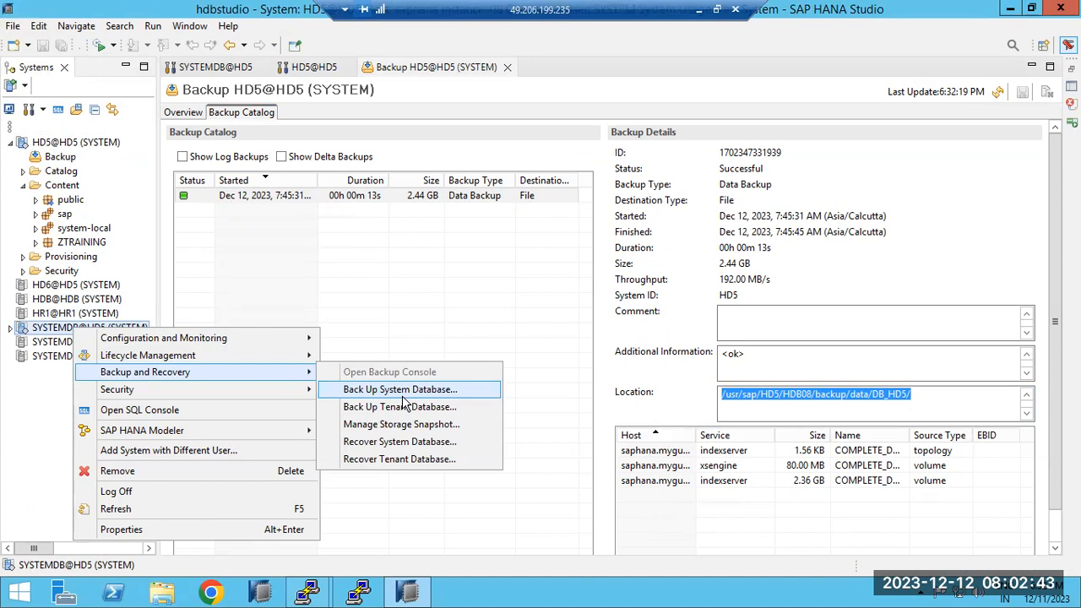
pyautogui.click(308, 591)
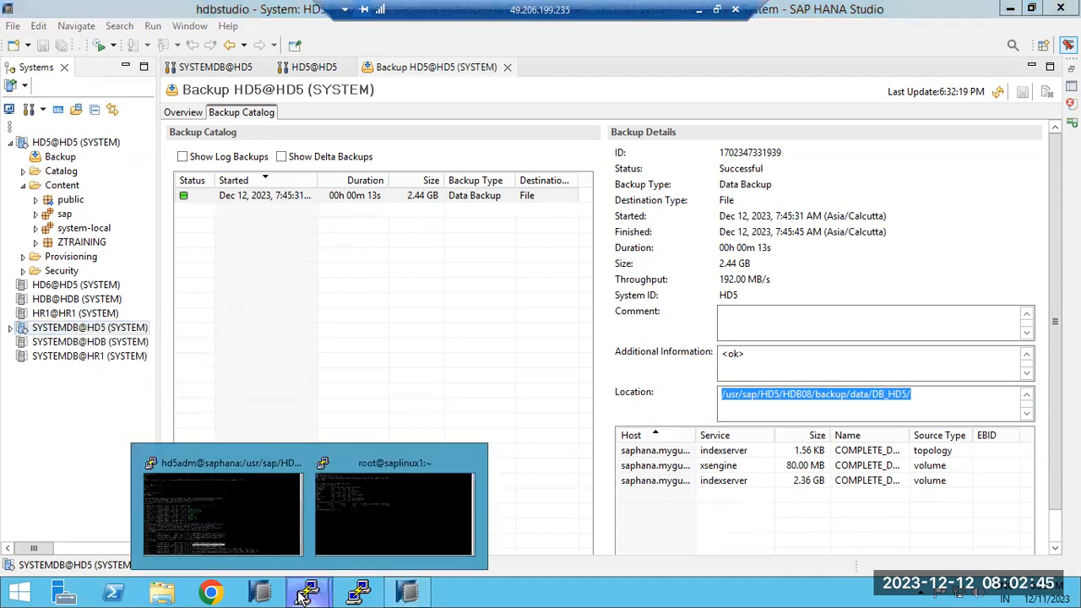
pyautogui.click(268, 517)
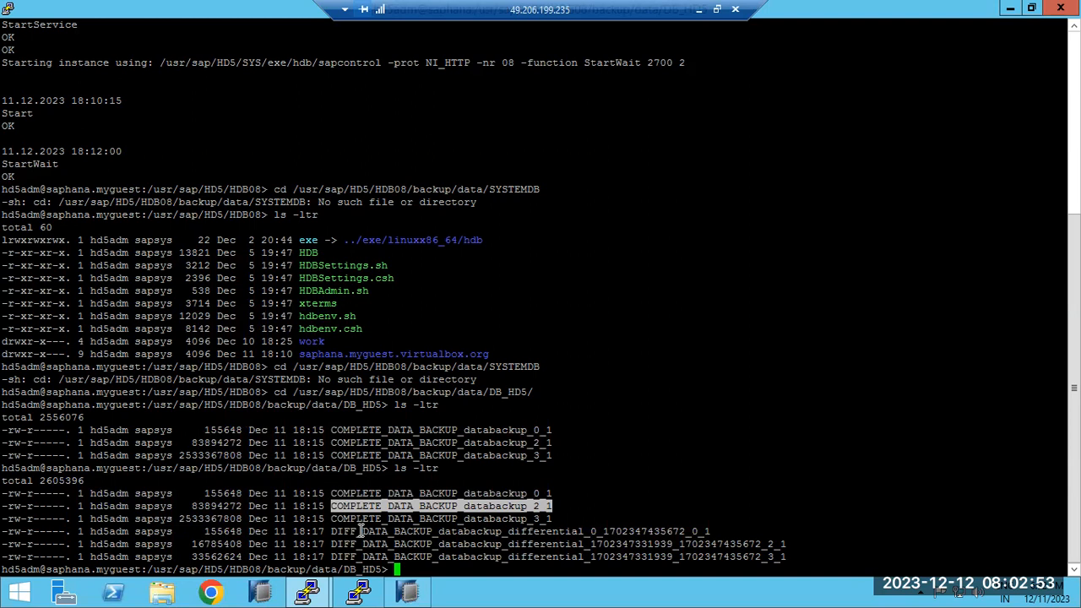
pyautogui.doubleClick(389, 558)
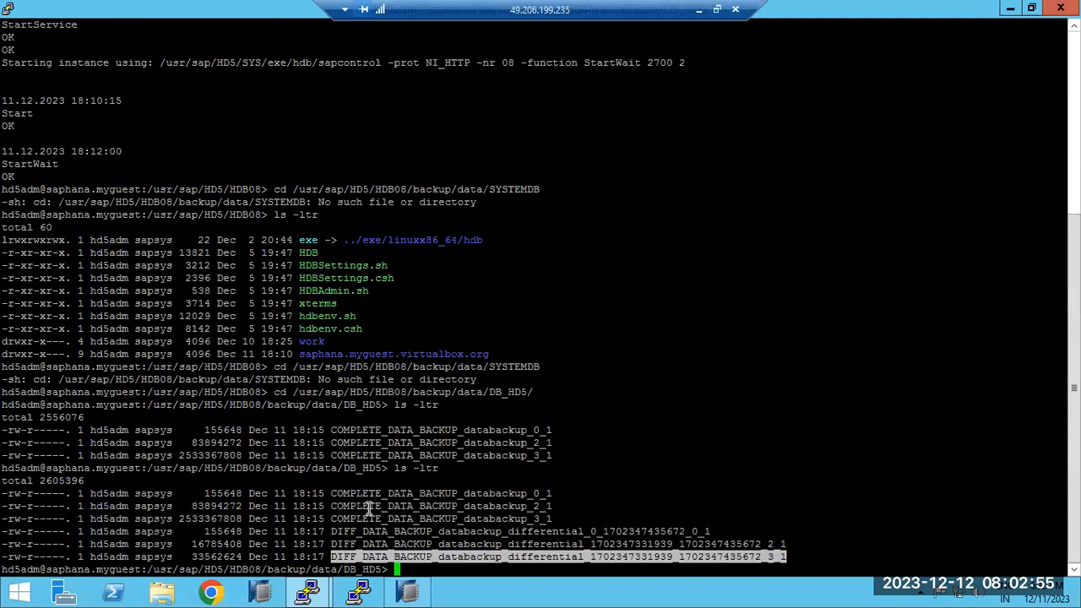
pyautogui.doubleClick(370, 506)
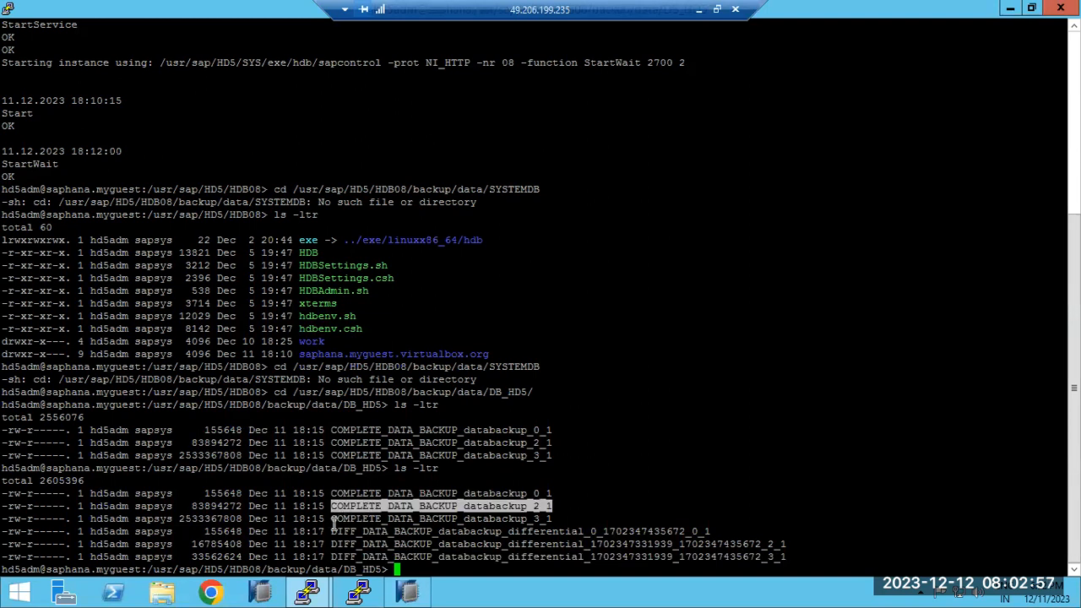
pyautogui.moveTo(412, 597)
pyautogui.click(407, 591)
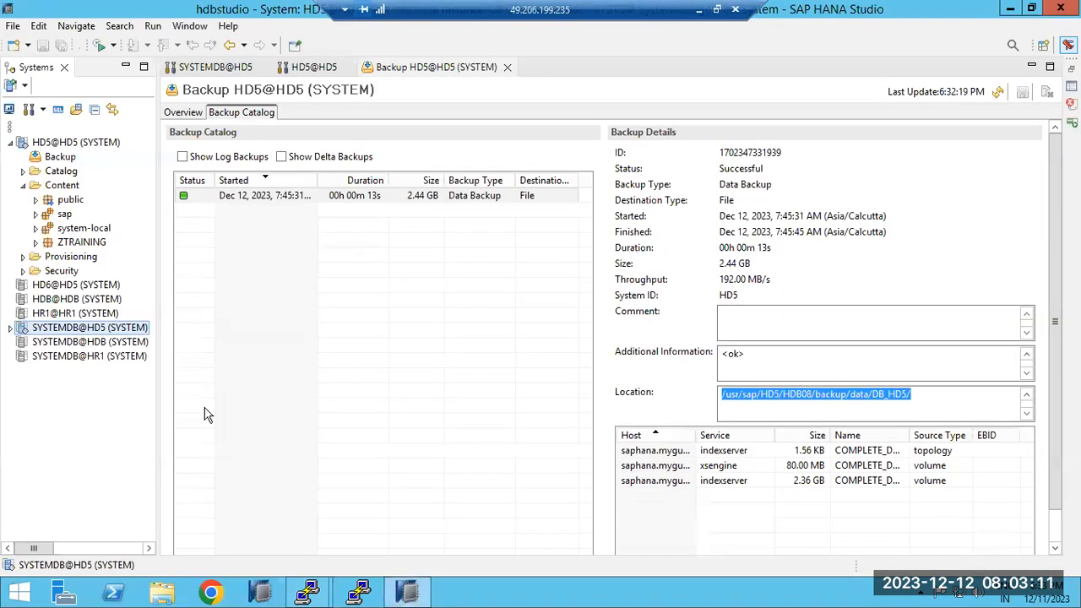
# Select the data backup entry in the catalog, switch to the hd5adm terminal, and highlight the backup files listed in DB_HD5
pyautogui.click(216, 202)
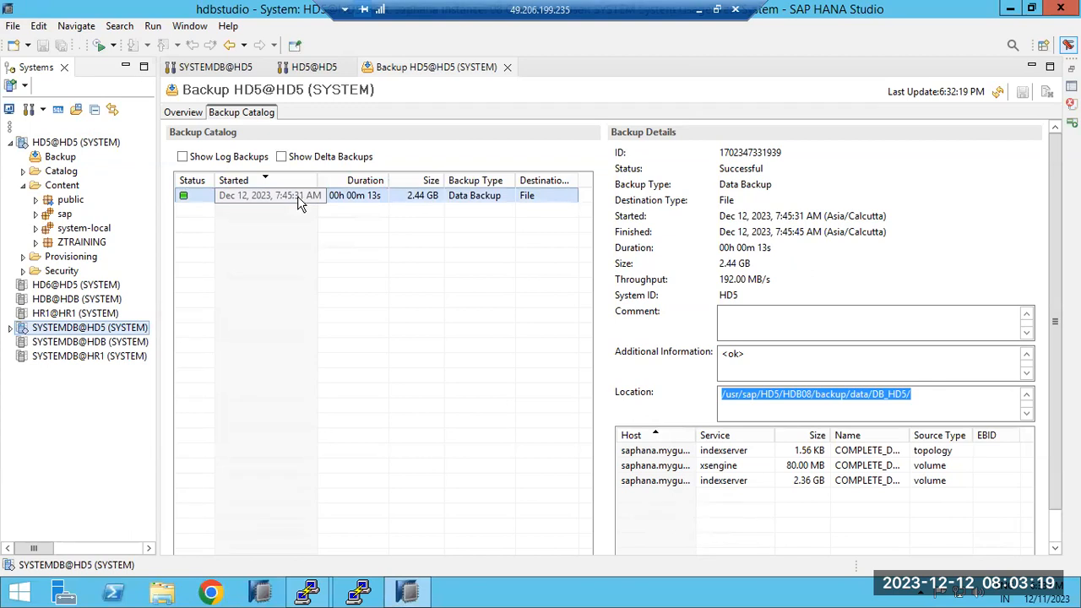
pyautogui.click(253, 196)
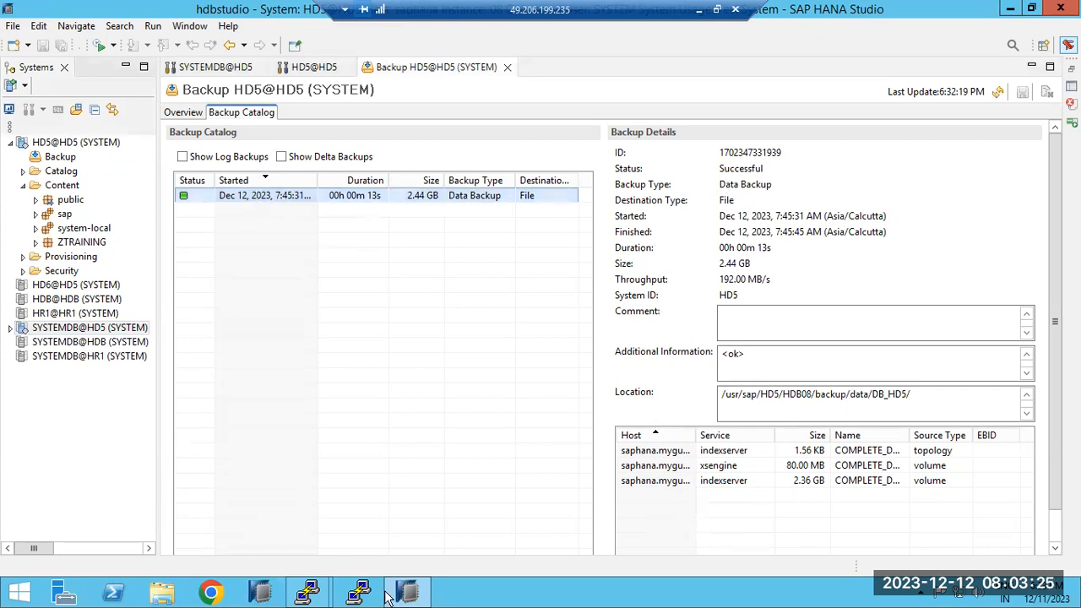
pyautogui.click(356, 594)
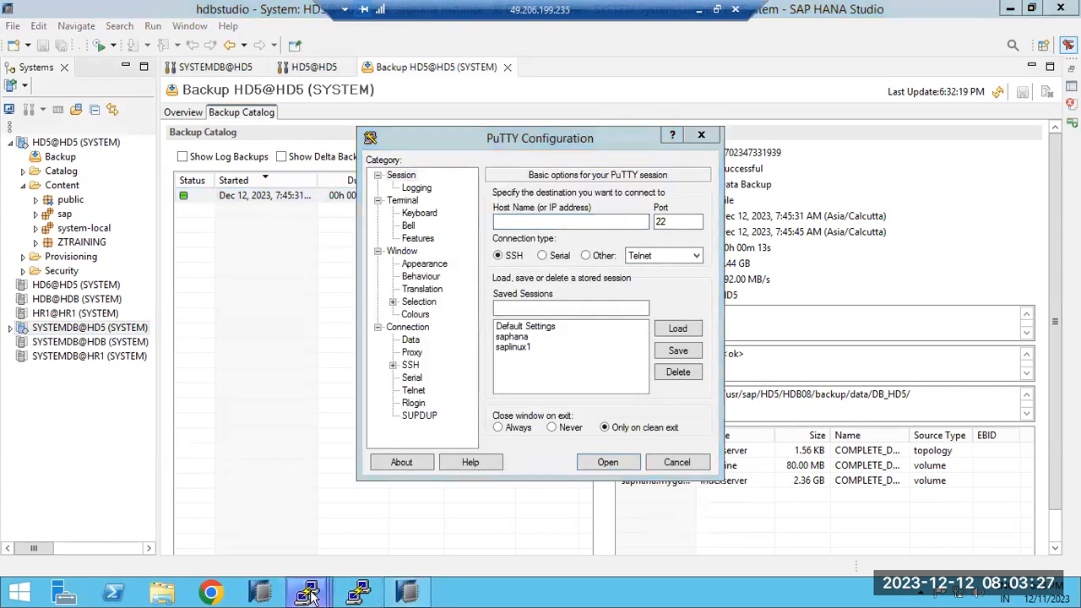
pyautogui.moveTo(308, 592)
pyautogui.click(150, 514)
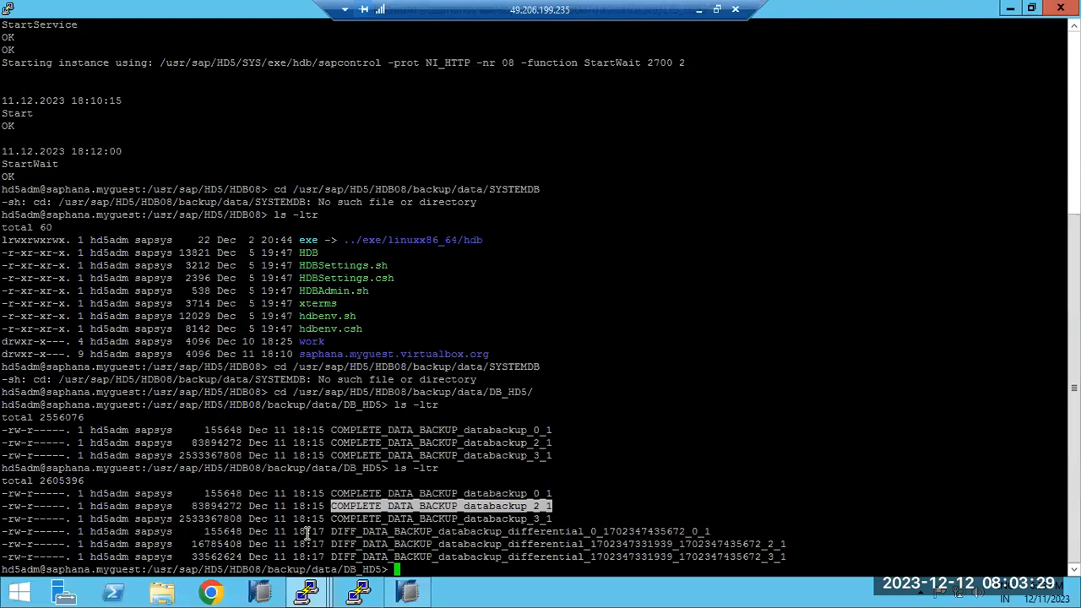
pyautogui.moveTo(83, 496); pyautogui.dragTo(452, 561)
pyautogui.click(439, 543)
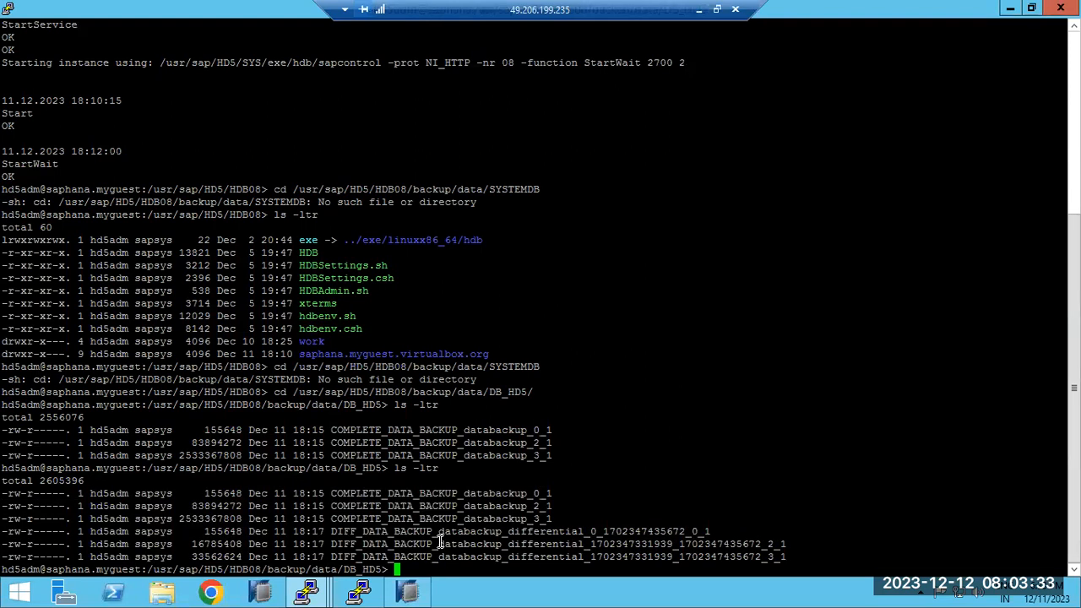
# Delete all files in the DB_HD5 backup directory with rm -rf * and list the directory with ls -ltr
pyautogui.write('rm -rf *')
pyautogui.press('Return')
pyautogui.write('ls -;ltr')
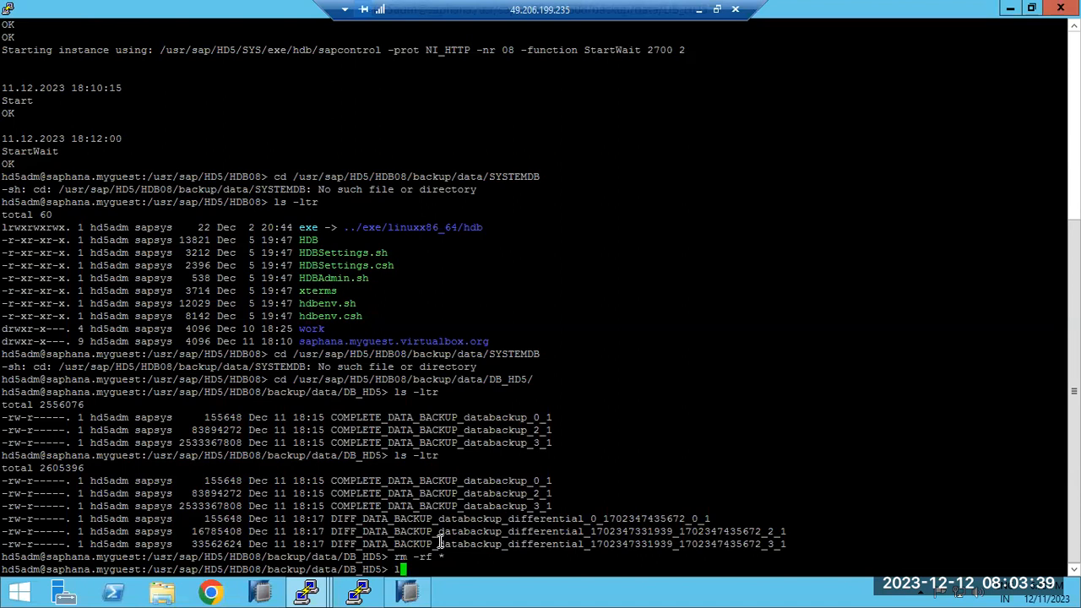
pyautogui.press('BackSpace')
pyautogui.press('BackSpace')
pyautogui.press('BackSpace')
pyautogui.press('BackSpace')
pyautogui.write('ltr')
pyautogui.press('Return')
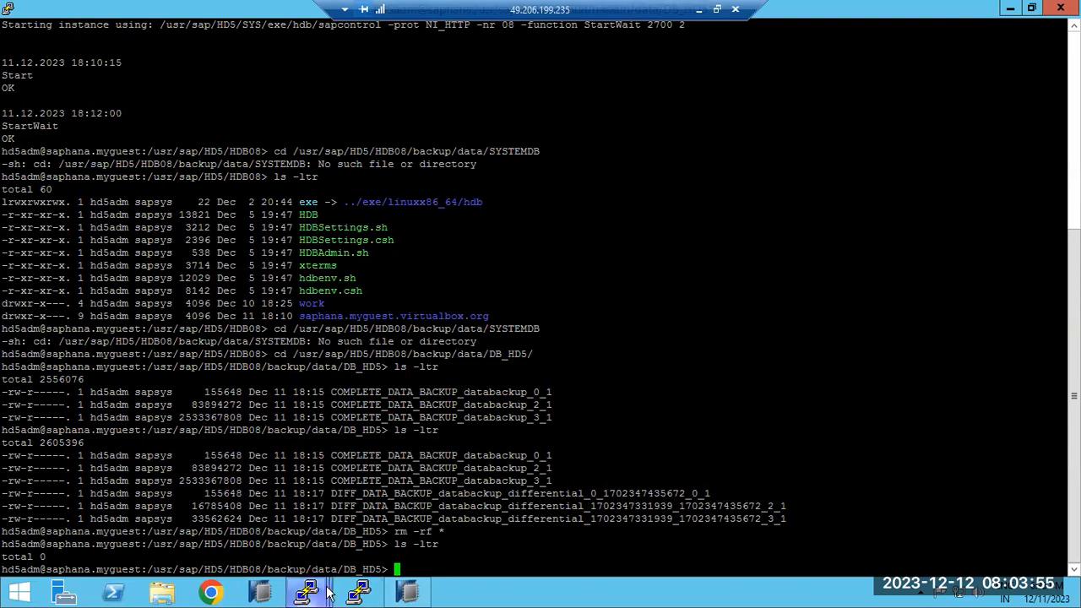
# Close the PuTTY Configuration window and highlight the DB_HD5 directory path in the hd5adm terminal prompt
pyautogui.moveTo(329, 594)
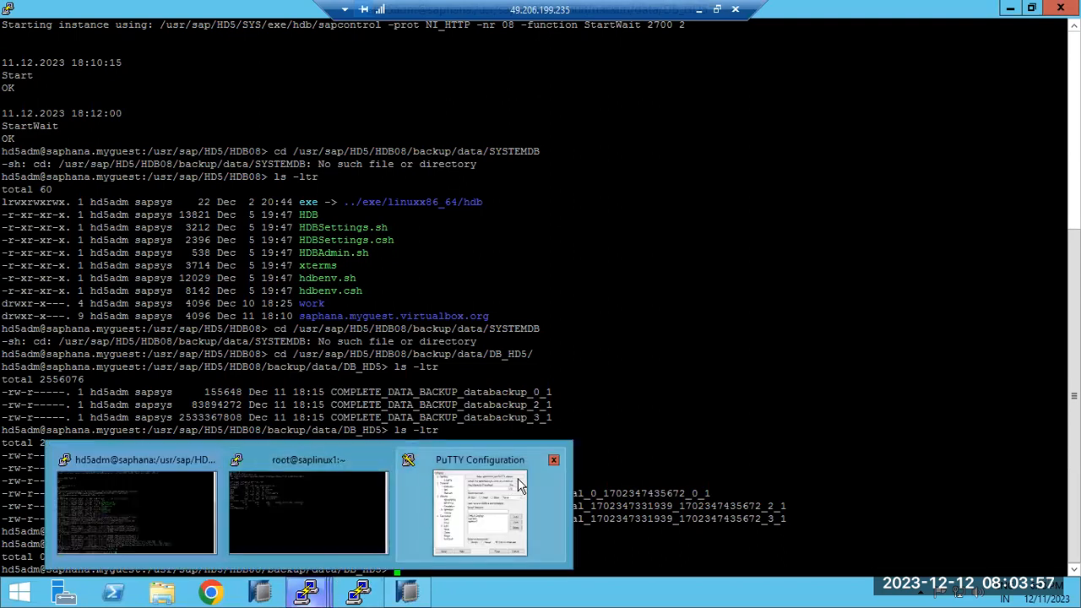
pyautogui.click(553, 462)
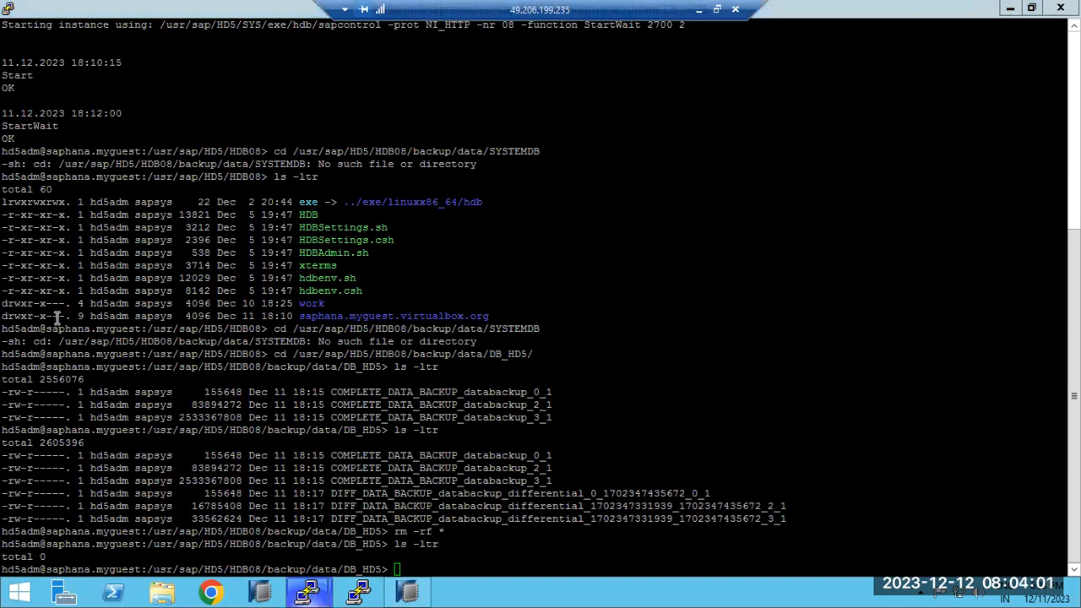
pyautogui.moveTo(148, 570); pyautogui.dragTo(223, 570)
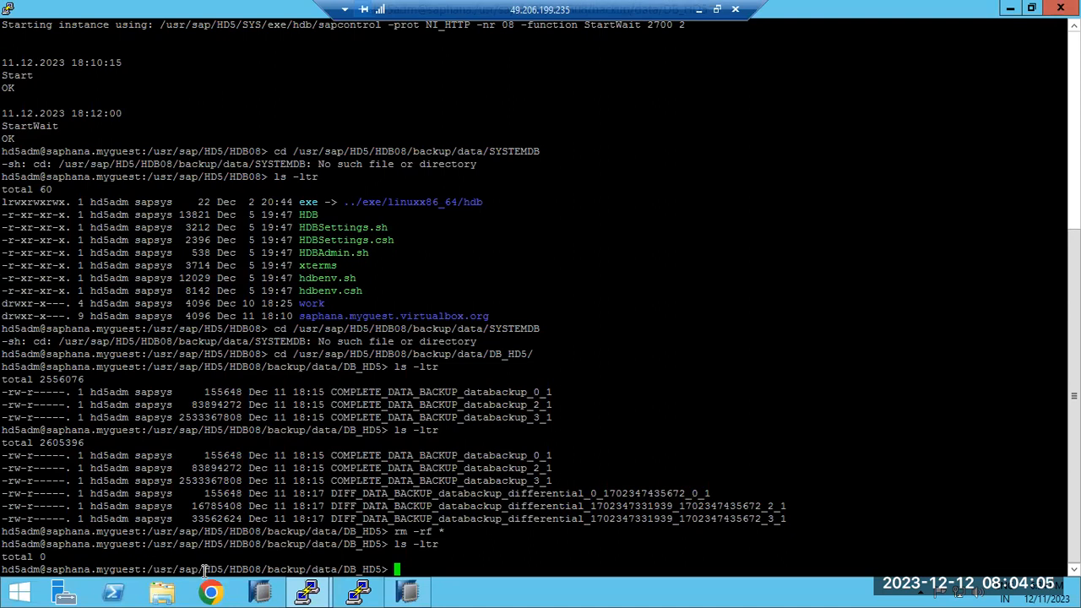
pyautogui.doubleClick(205, 569)
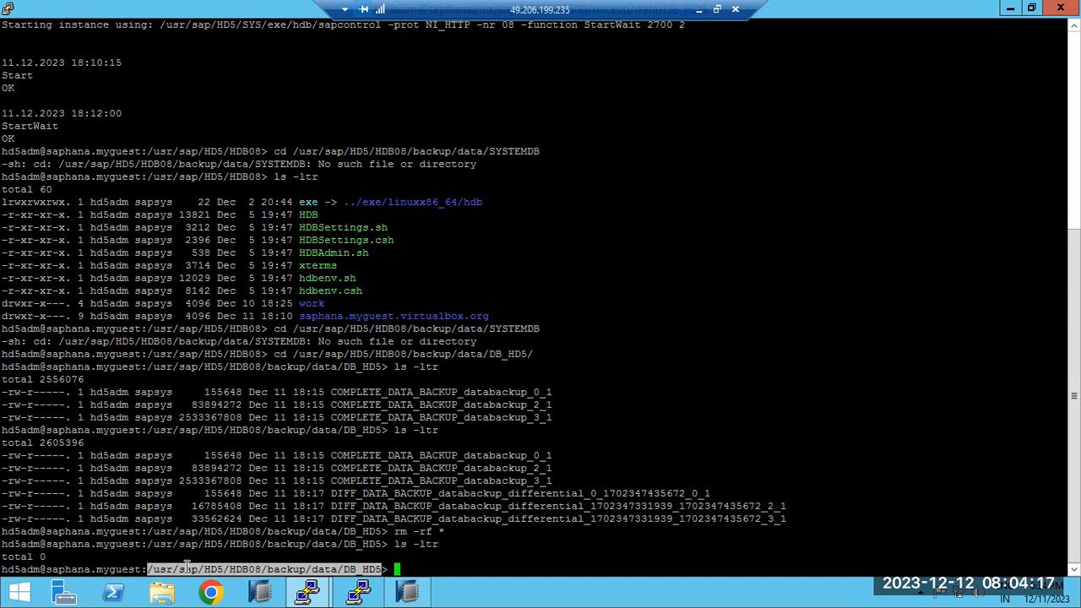
# Look at the local Paint diagram, and return to SAP HANA Studio on the remote desktop
pyautogui.click(698, 9)
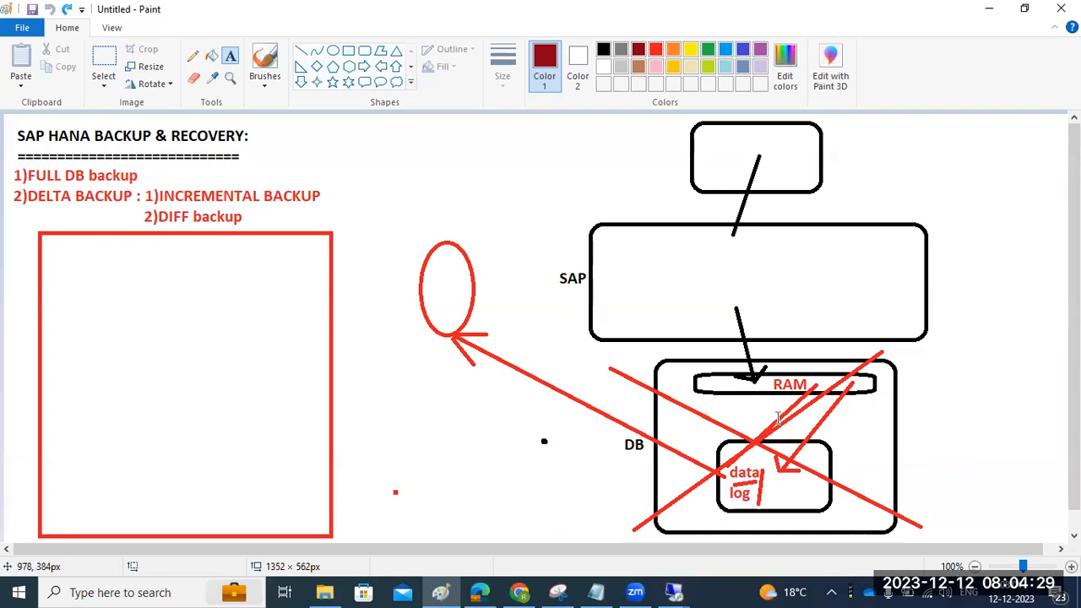
pyautogui.click(674, 592)
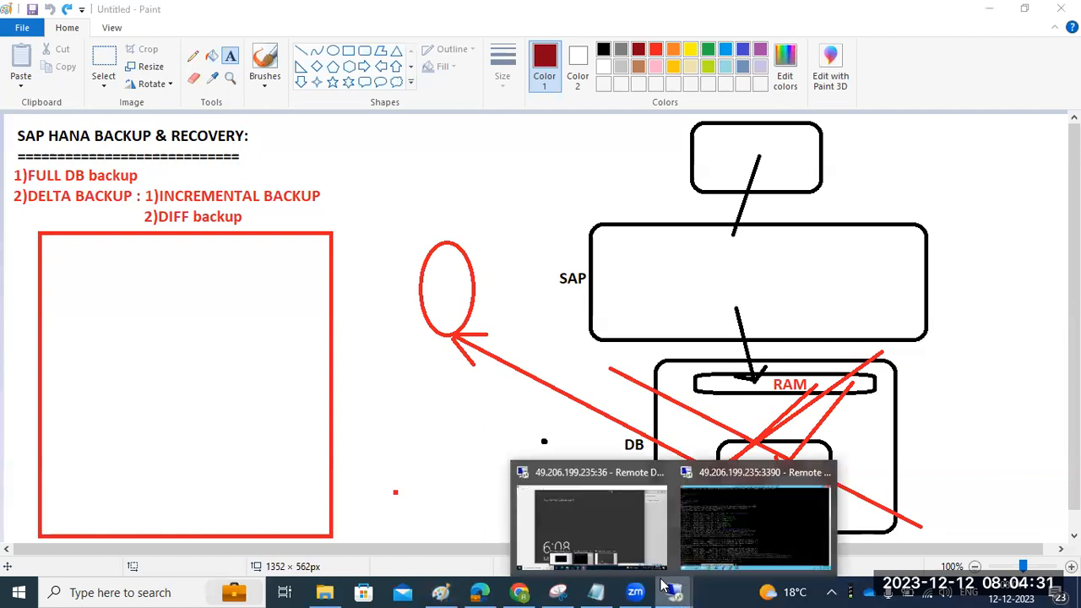
pyautogui.click(708, 511)
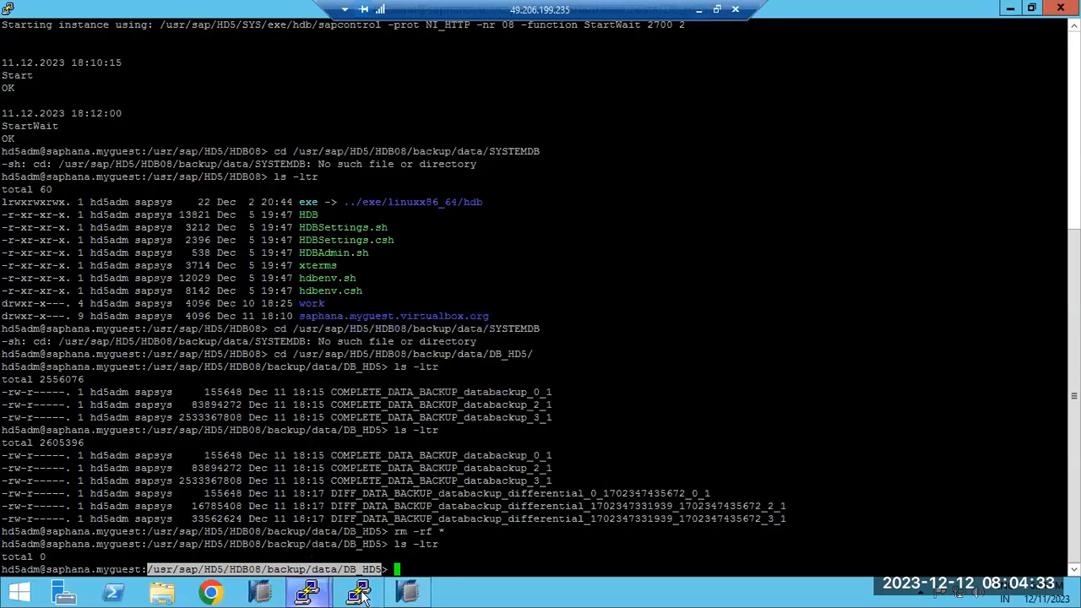
pyautogui.click(407, 596)
# Review the recovery types for tenant HD5 through the SYSTEMDB@HD5 tenant recovery wizard, cancel it, and switch to the local Paint diagram
pyautogui.click(58, 328)
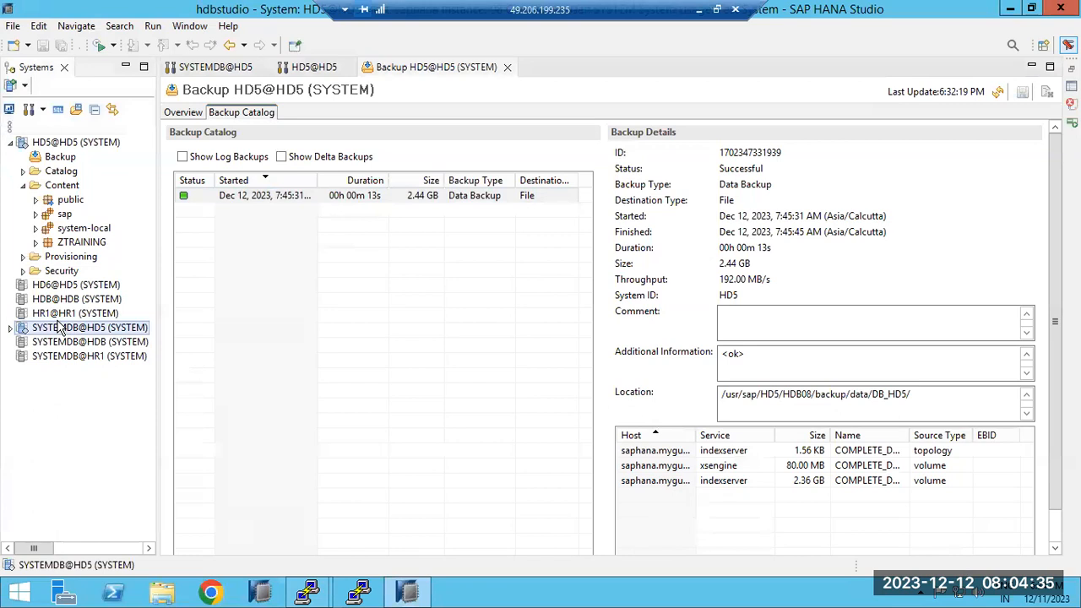
pyautogui.rightClick(58, 328)
pyautogui.moveTo(275, 367)
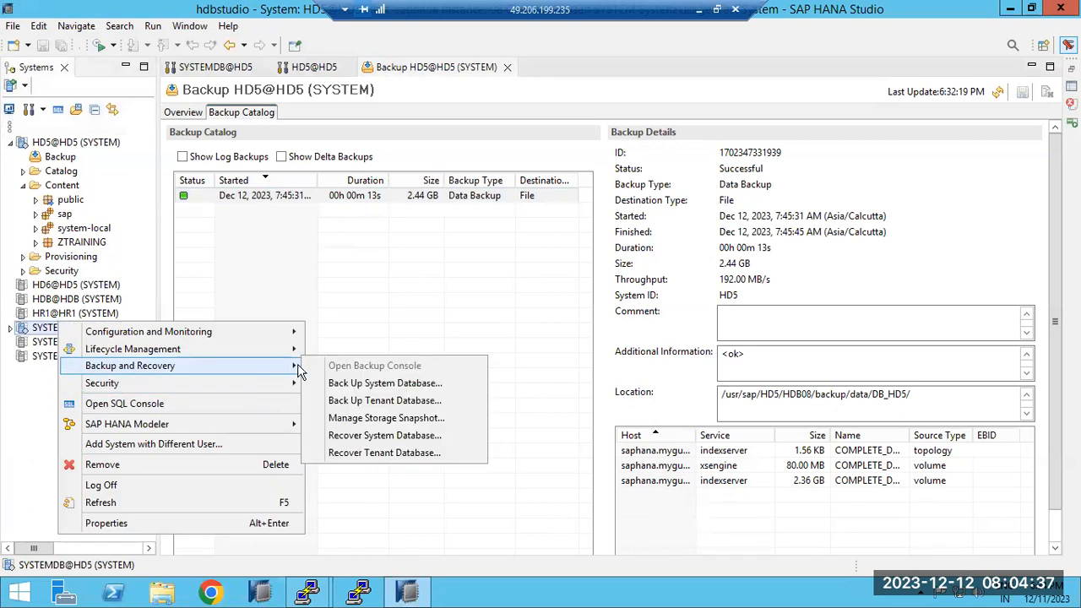
pyautogui.click(384, 454)
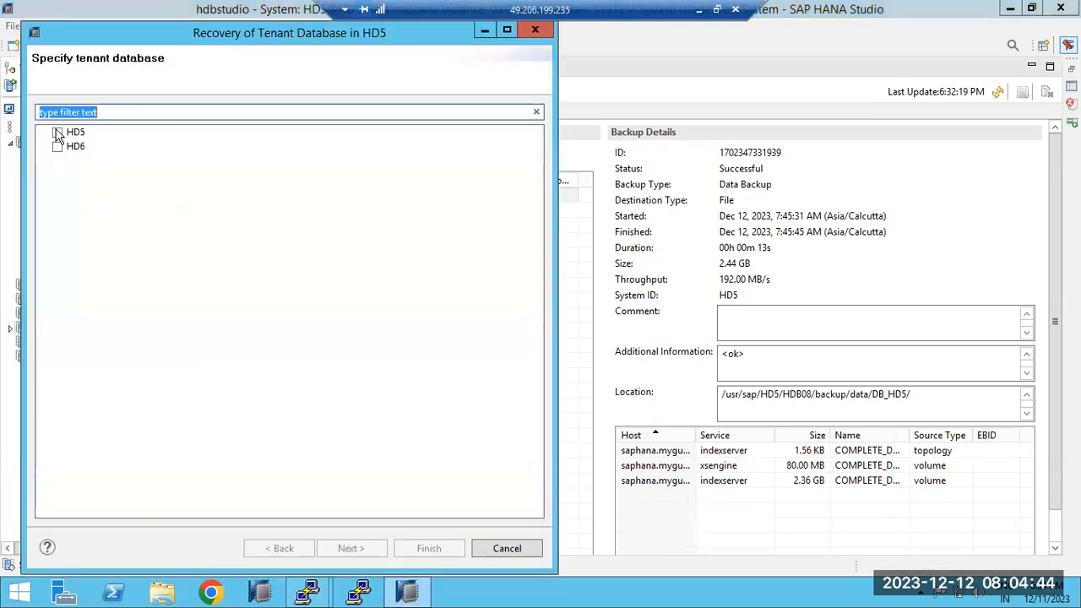
pyautogui.click(57, 133)
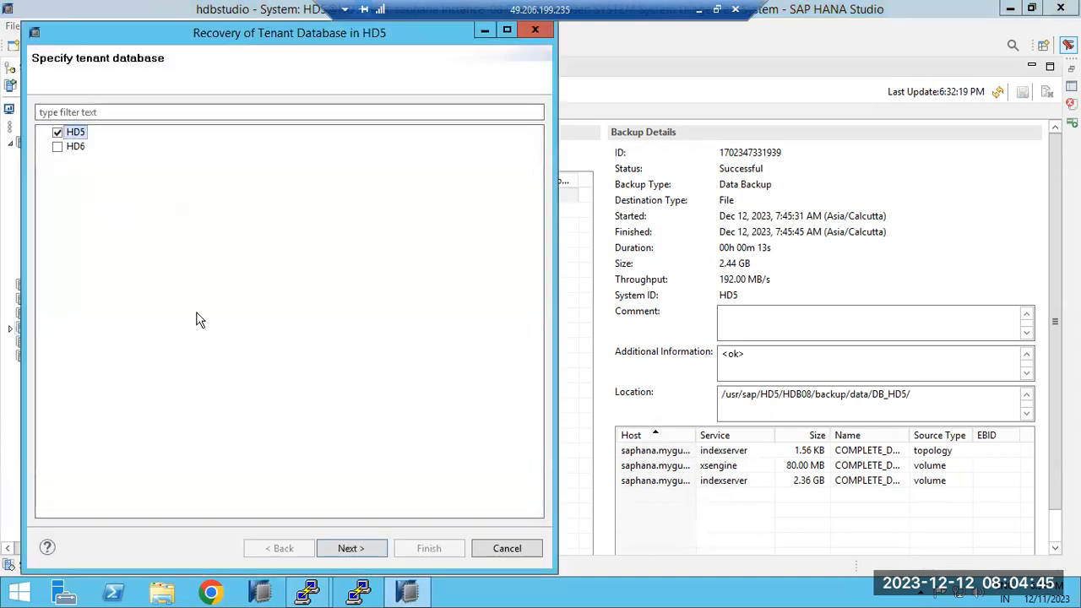
pyautogui.click(351, 548)
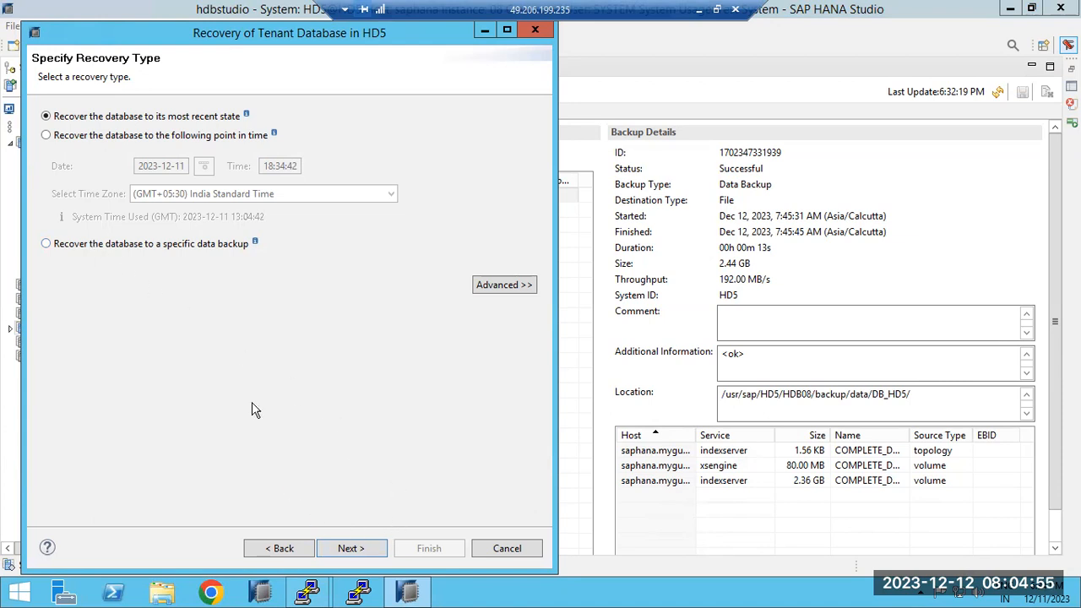
pyautogui.click(152, 245)
pyautogui.click(296, 549)
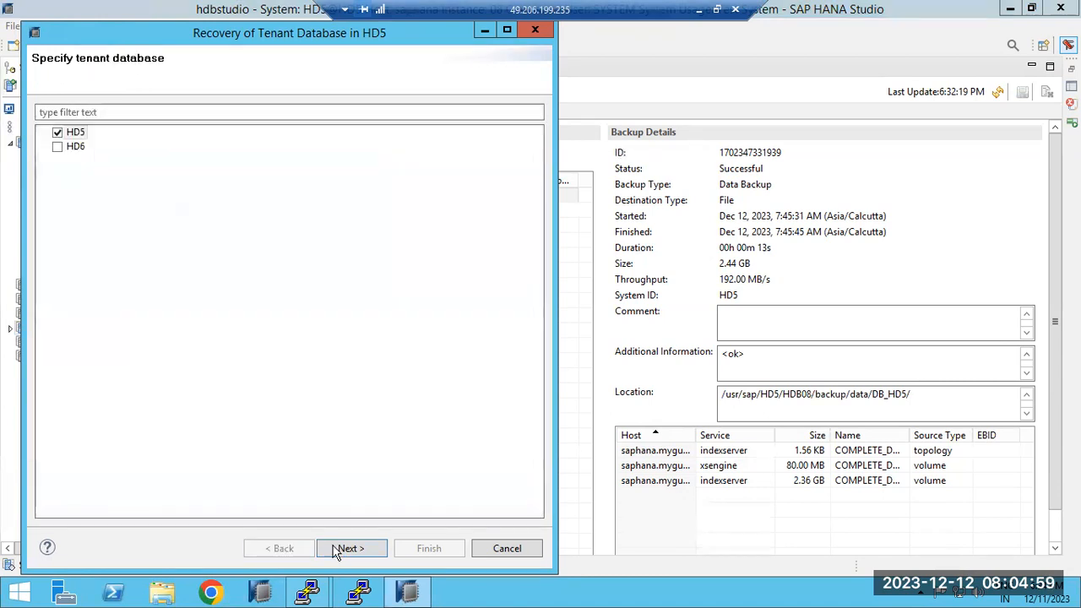
pyautogui.click(507, 549)
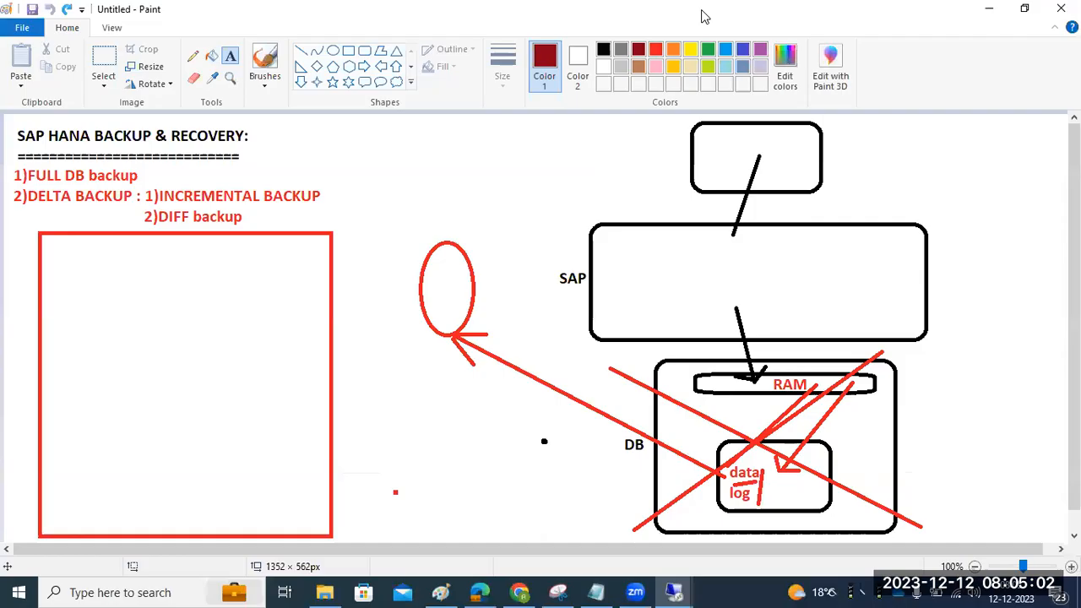
pyautogui.click(699, 9)
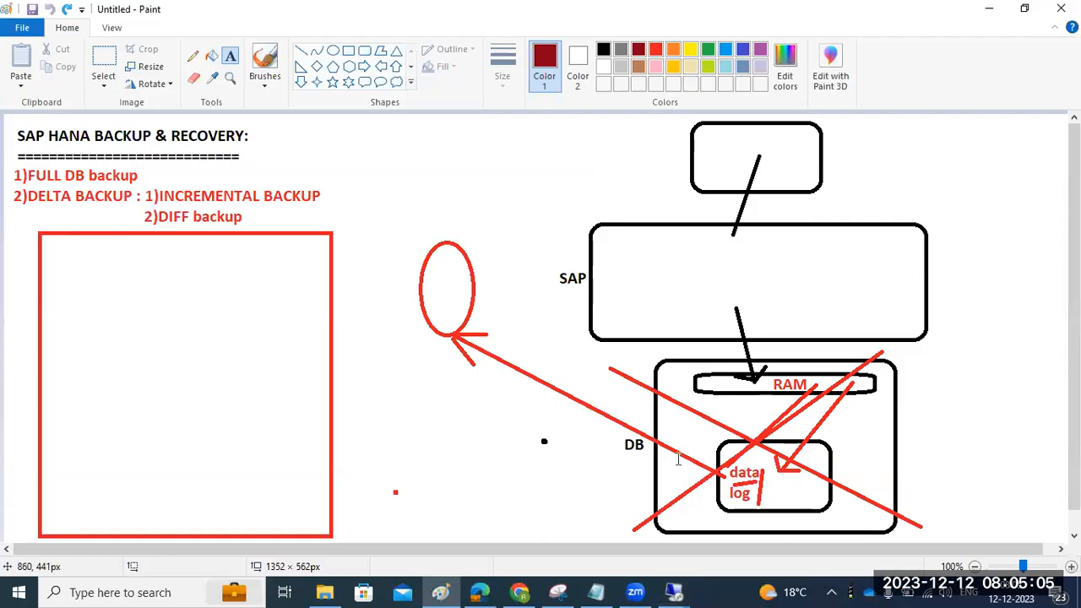
pyautogui.click(431, 256)
pyautogui.moveTo(431, 256); pyautogui.dragTo(456, 375)
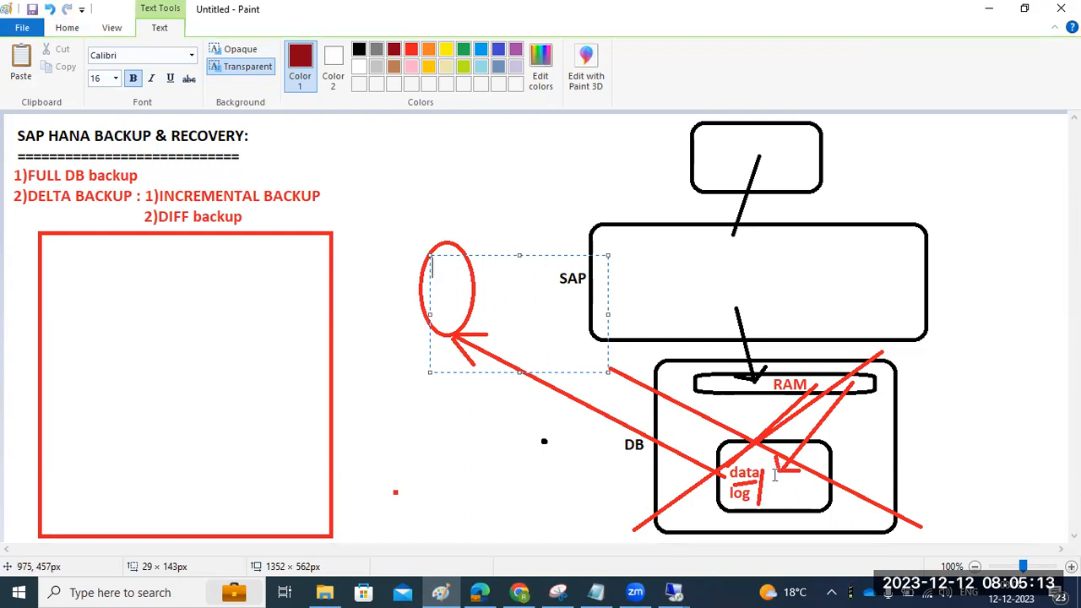
pyautogui.click(387, 188)
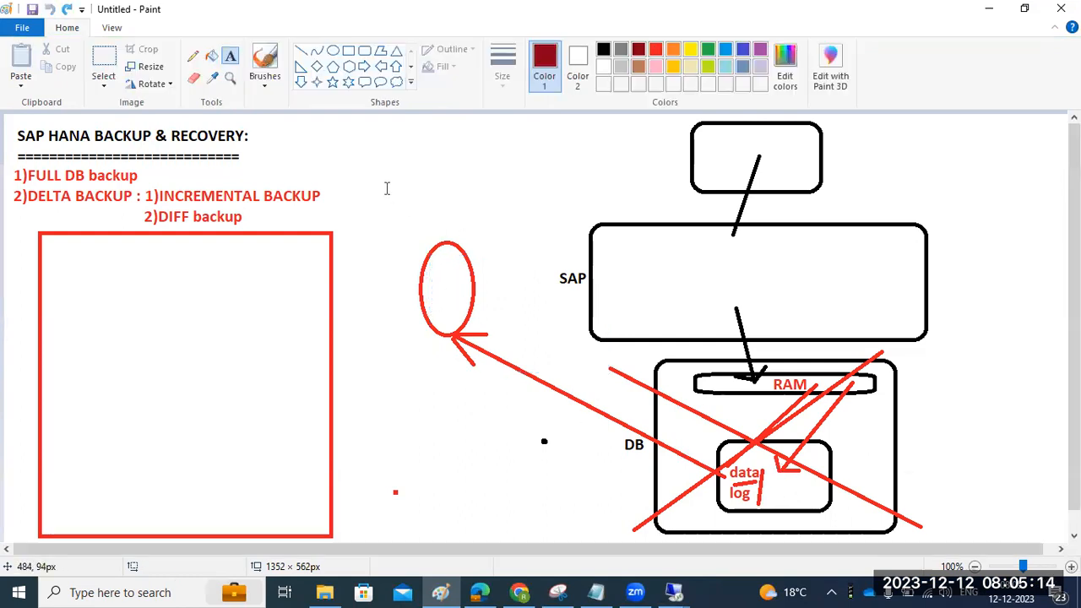
# Cross out the red ellipse with two dark red diagonal lines and add a short horizontal line at its left edge
pyautogui.click(301, 51)
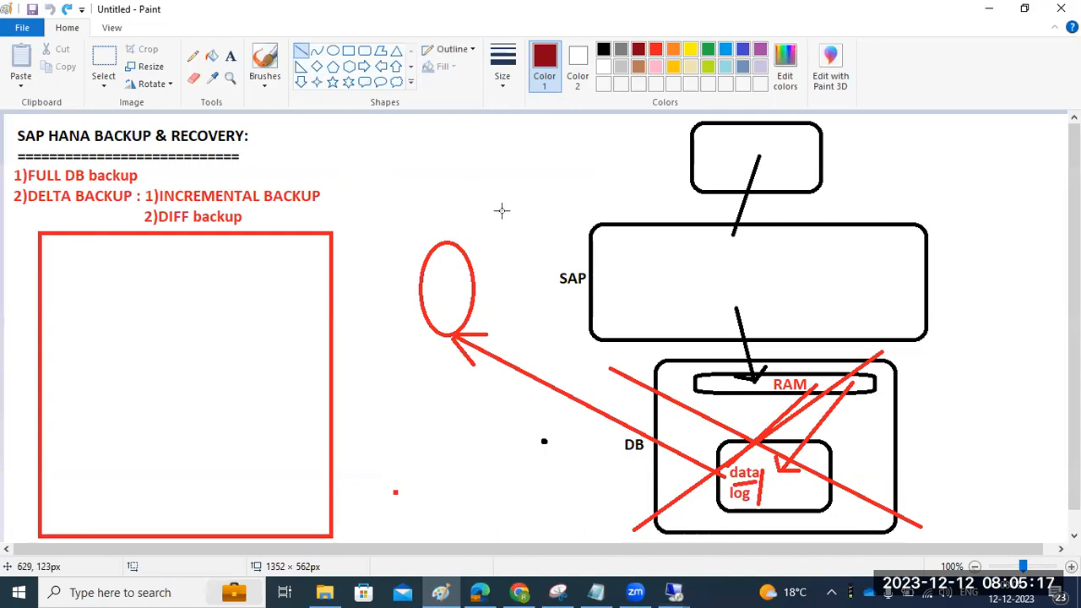
pyautogui.moveTo(502, 210); pyautogui.dragTo(410, 366)
pyautogui.moveTo(386, 237); pyautogui.dragTo(541, 337)
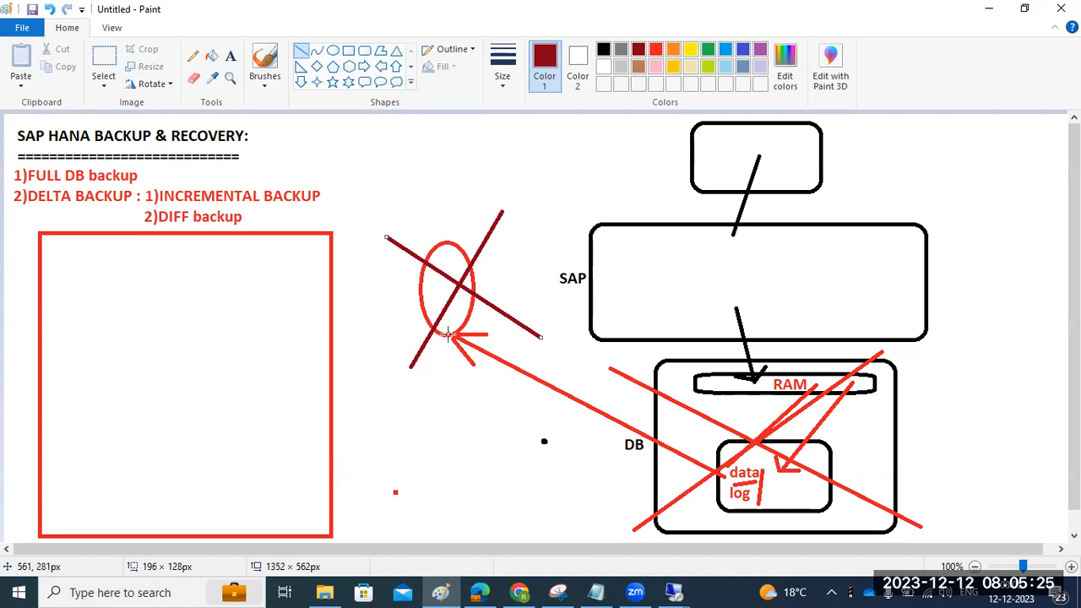
pyautogui.moveTo(400, 287); pyautogui.dragTo(429, 288)
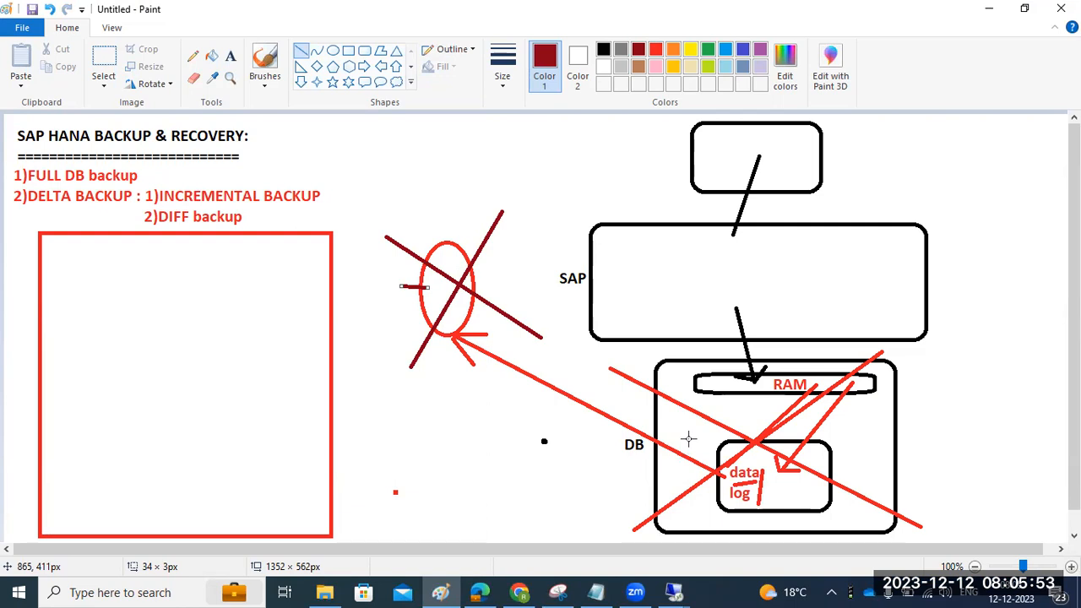
# Return to SAP HANA Studio on the remote desktop and highlight the data backup's destination type in the backup details
pyautogui.click(629, 590)
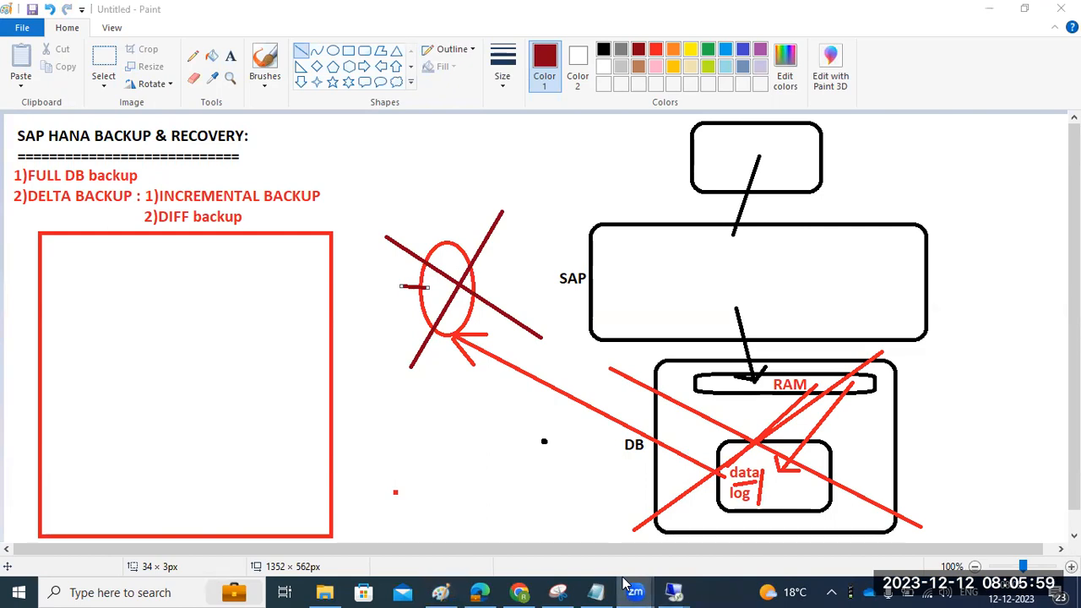
pyautogui.click(985, 213)
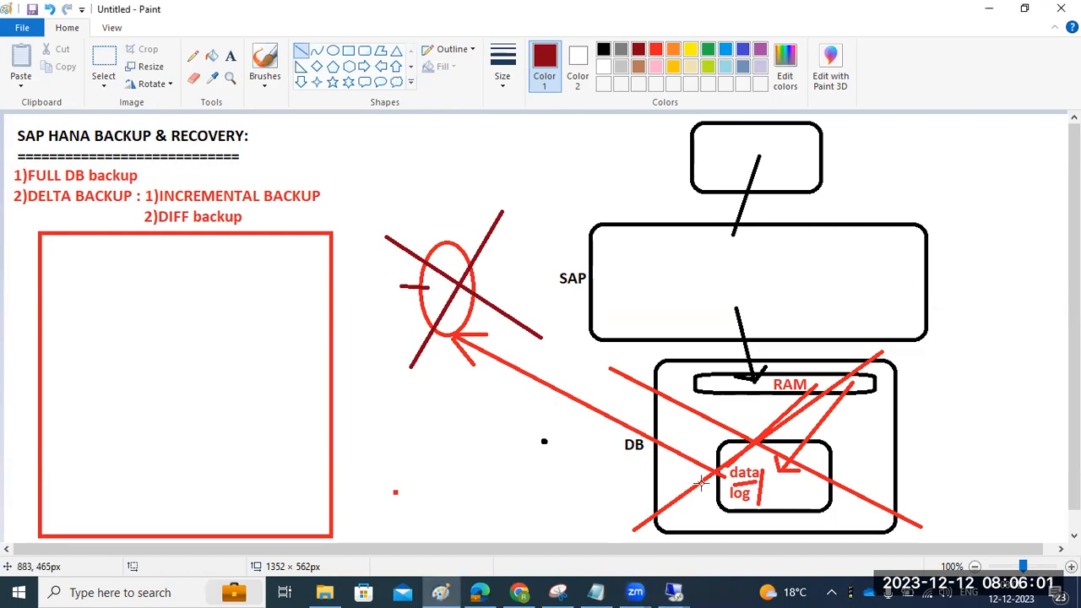
pyautogui.moveTo(673, 590)
pyautogui.click(720, 534)
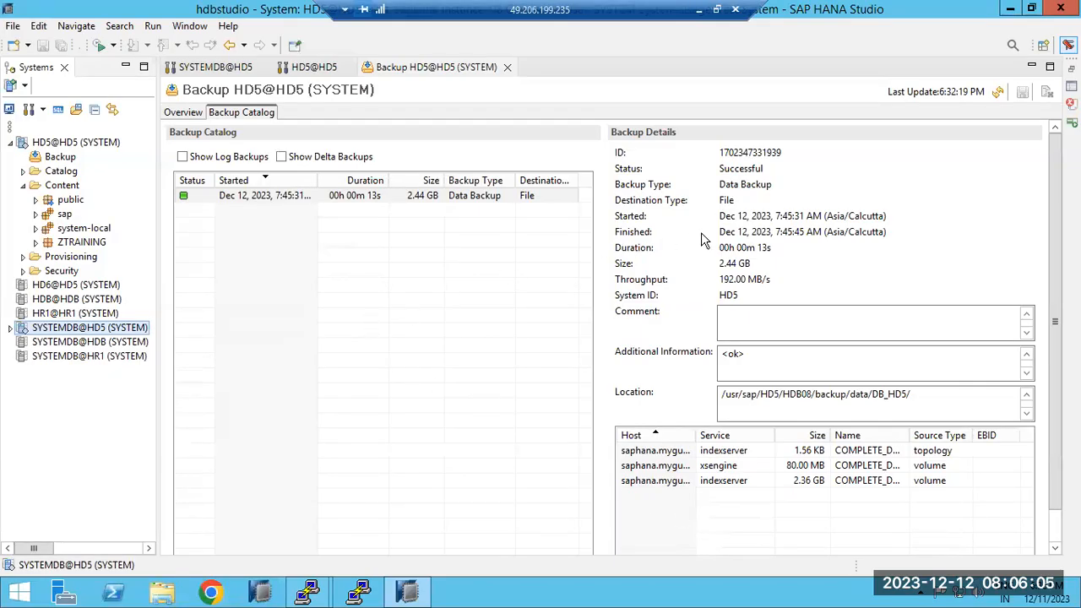
pyautogui.moveTo(718, 200); pyautogui.dragTo(735, 202)
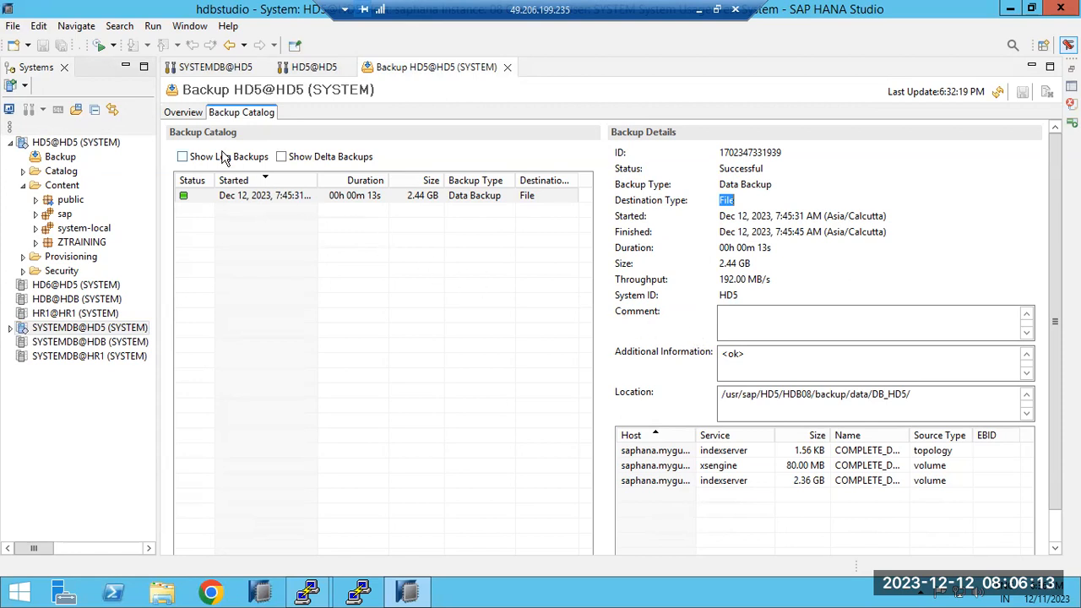
# Check the backup overview of HD5@HD5 and inspect the data backup entry in the backup catalog
pyautogui.click(185, 115)
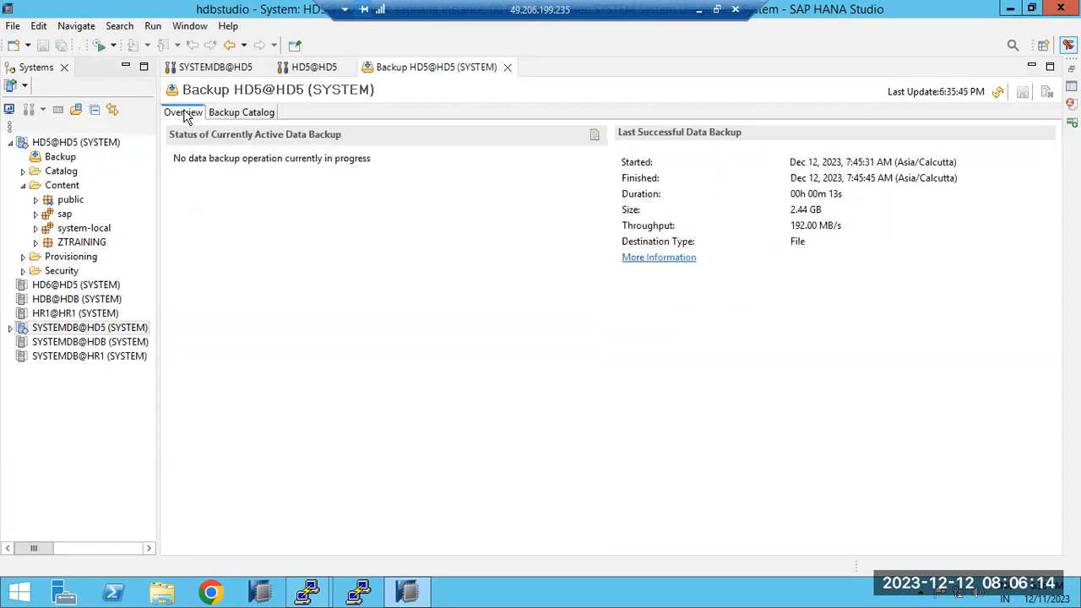
pyautogui.click(241, 117)
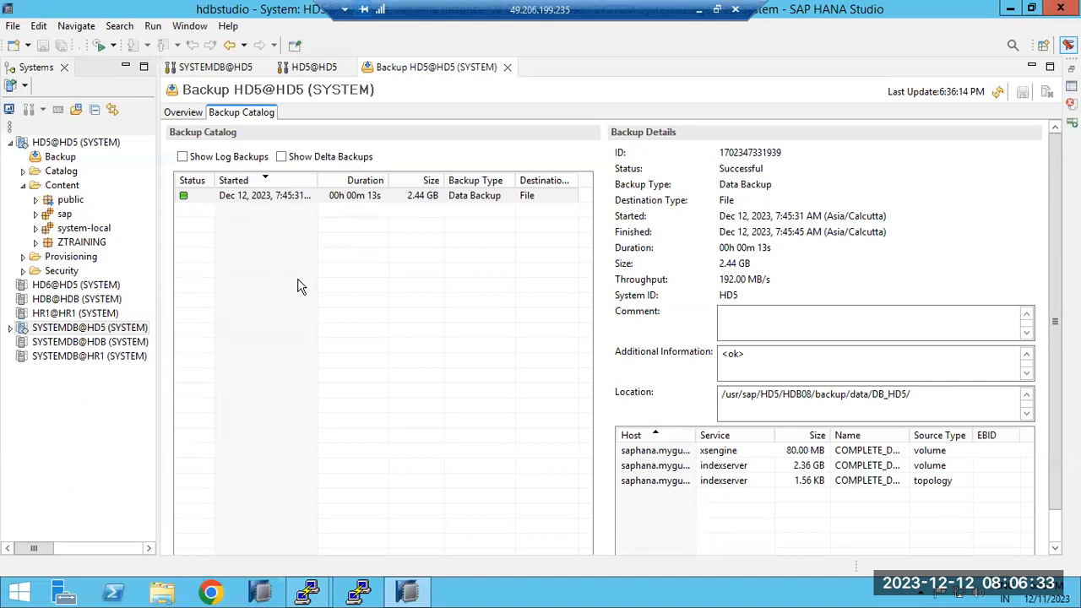
pyautogui.click(272, 194)
pyautogui.rightClick(272, 195)
pyautogui.click(184, 115)
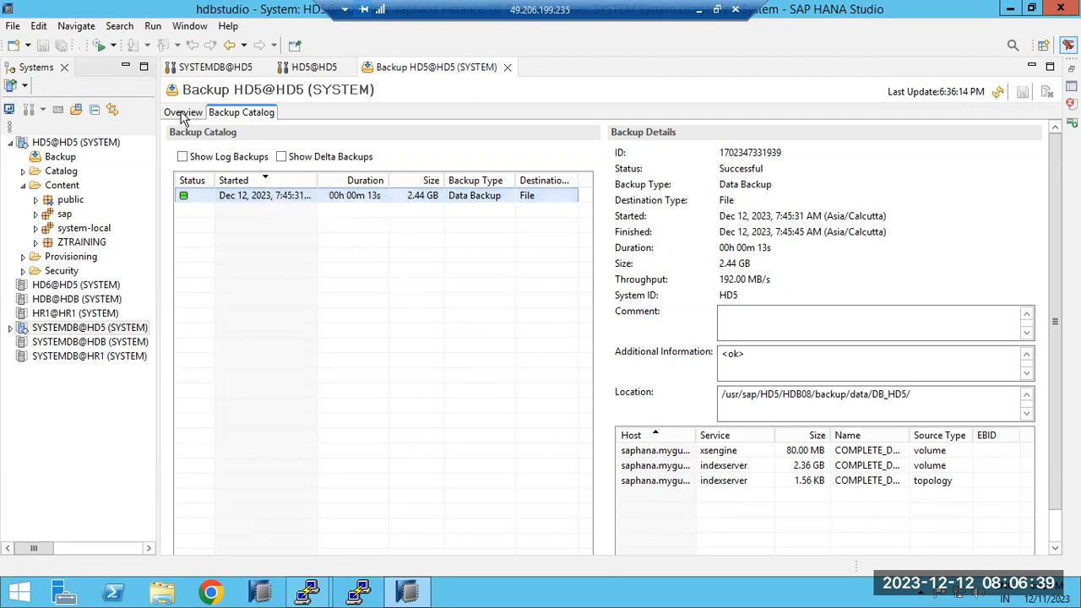
pyautogui.click(239, 119)
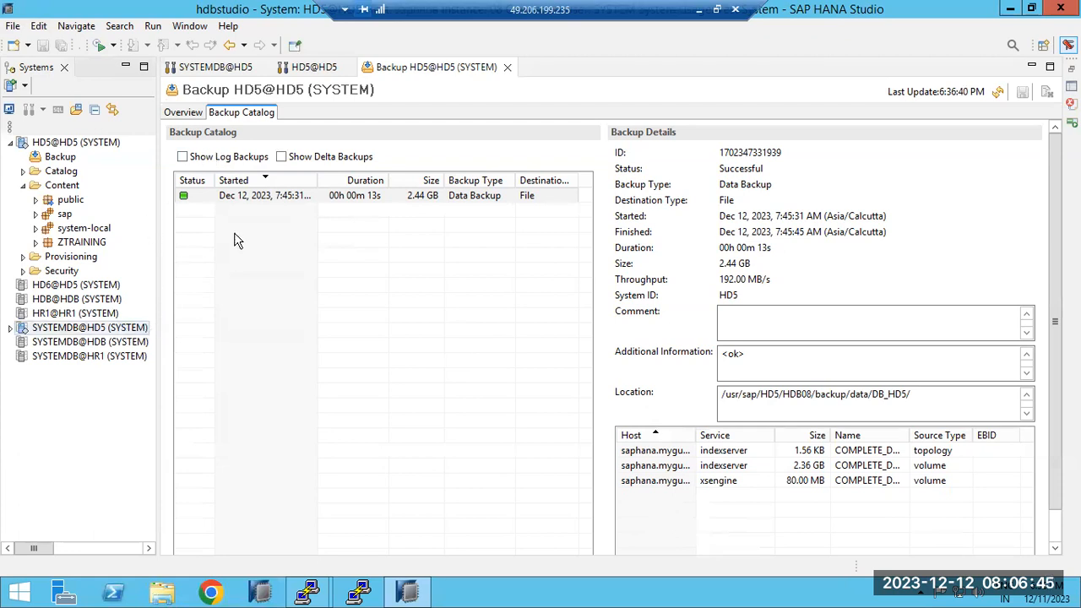
# Open the backup configuration of SYSTEMDB@HD5 and expand its Backint settings
pyautogui.click(11, 329)
pyautogui.doubleClick(56, 342)
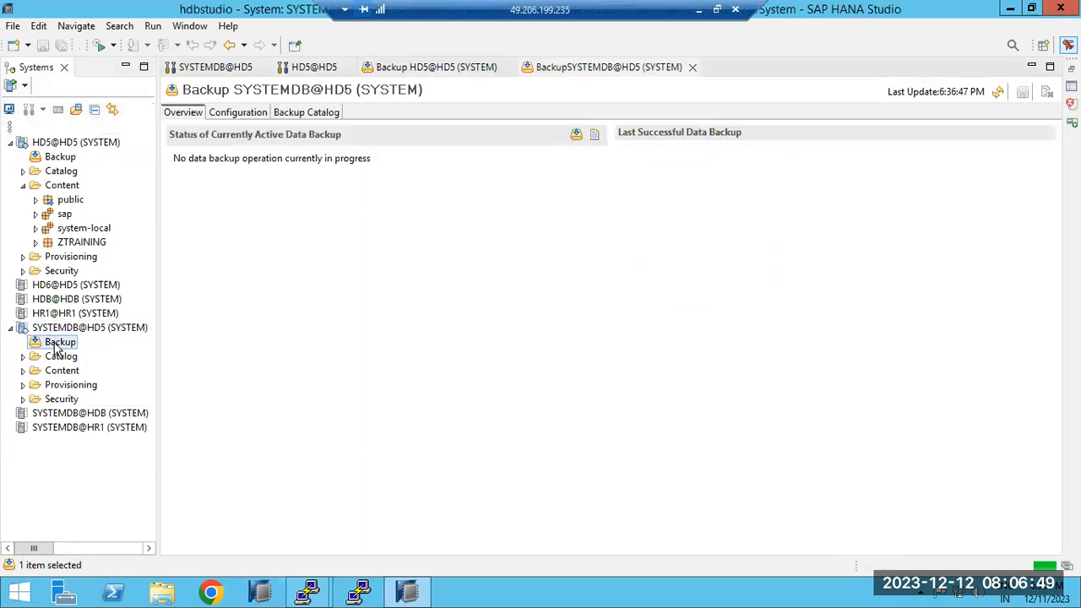
pyautogui.click(236, 113)
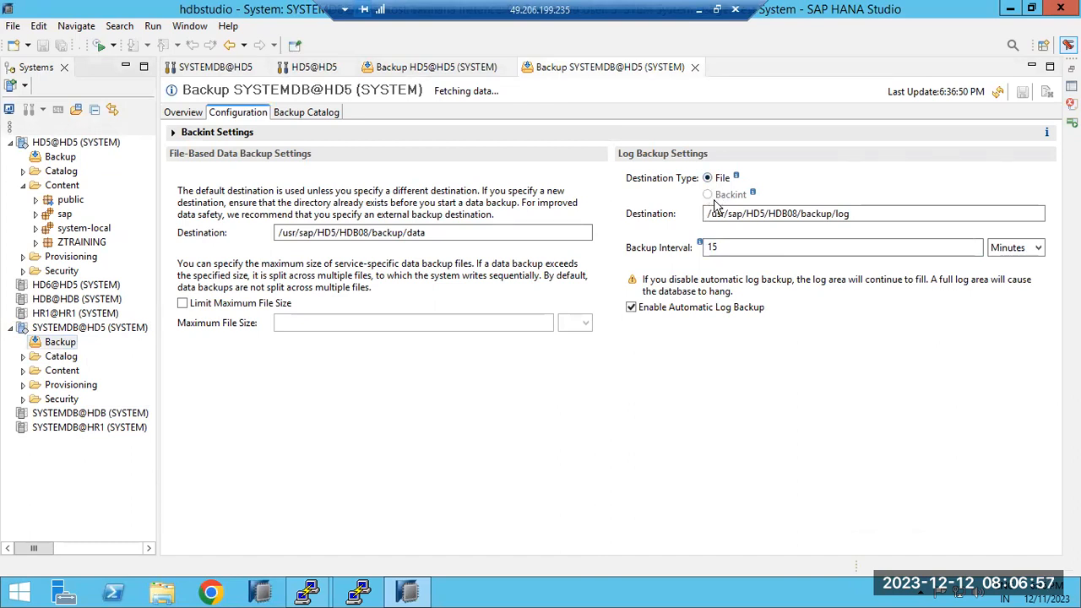
pyautogui.click(173, 133)
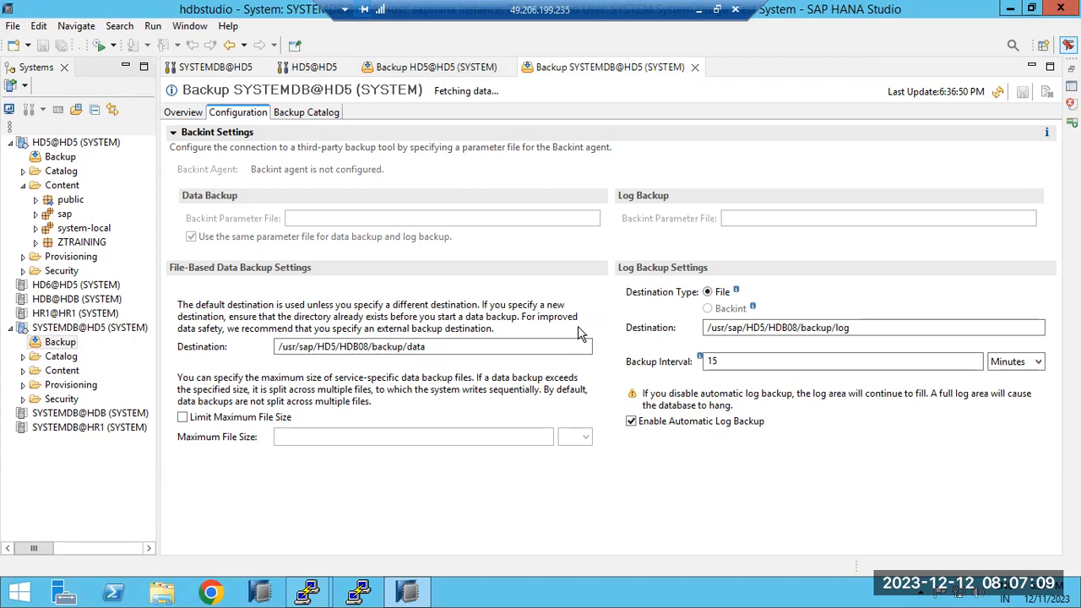
# Disable automatic log backup for SYSTEMDB@HD5 and save the backup configuration
pyautogui.click(655, 421)
pyautogui.click(609, 300)
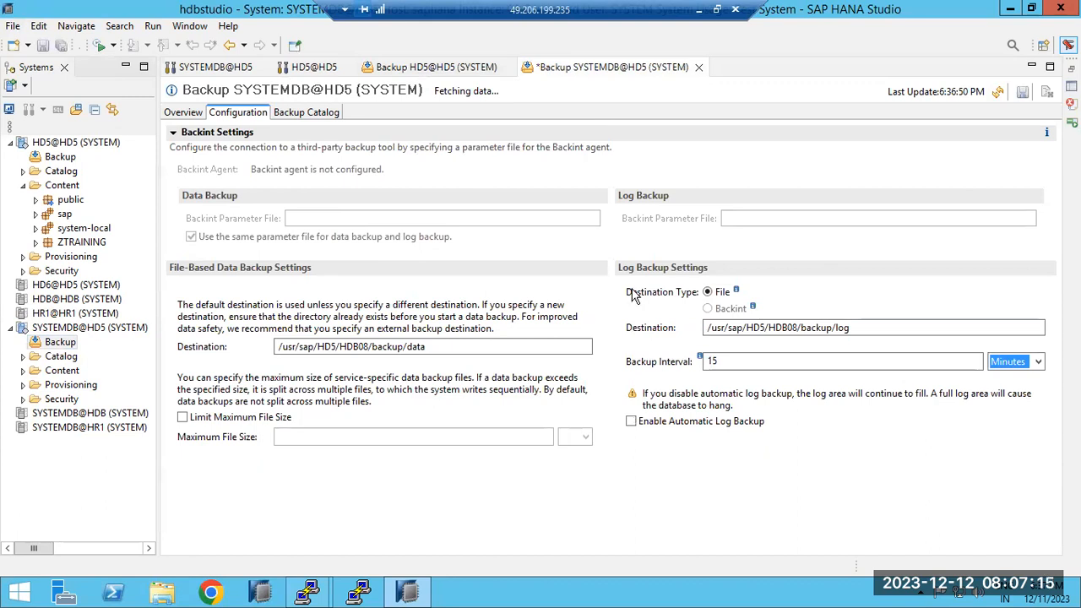
pyautogui.click(1022, 91)
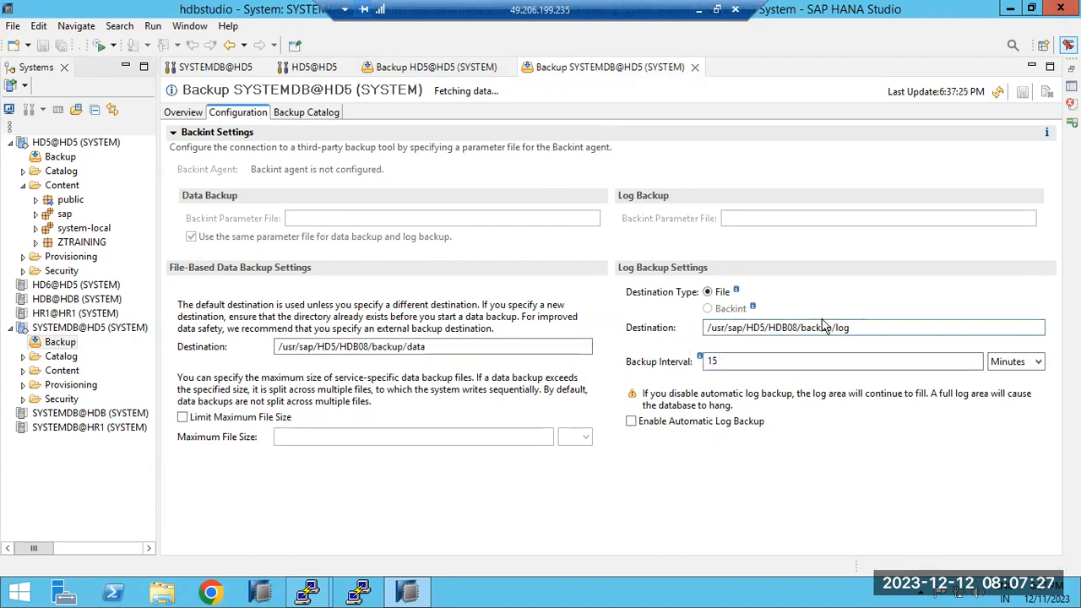
# Copy the log backup destination path, switch to the hd5adm PuTTY session, and change to that directory and list it with ls -ltr
pyautogui.moveTo(851, 328); pyautogui.dragTo(648, 328)
pyautogui.hotkey('ctrl', 'c')
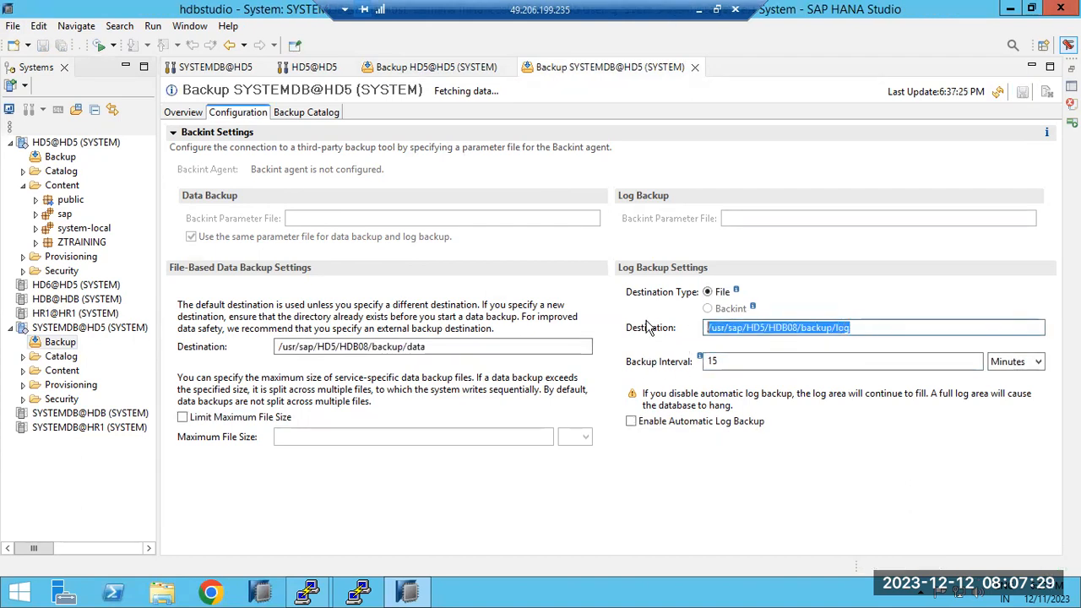
pyautogui.click(308, 591)
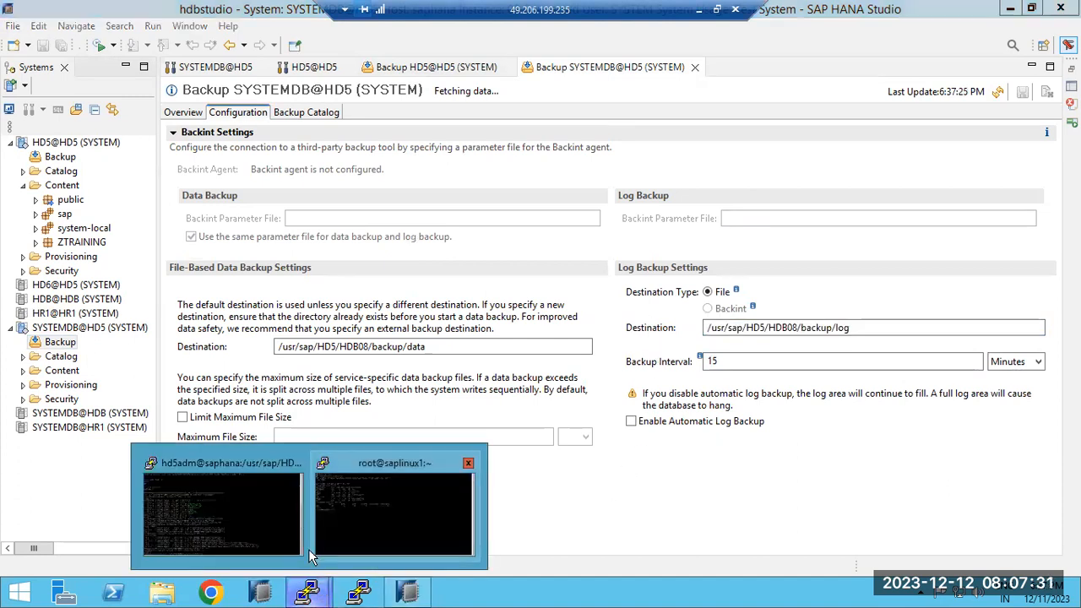
pyautogui.click(283, 520)
pyautogui.write('cd')
pyautogui.rightClick(380, 385)
pyautogui.press('Return')
pyautogui.write('ls -ltr')
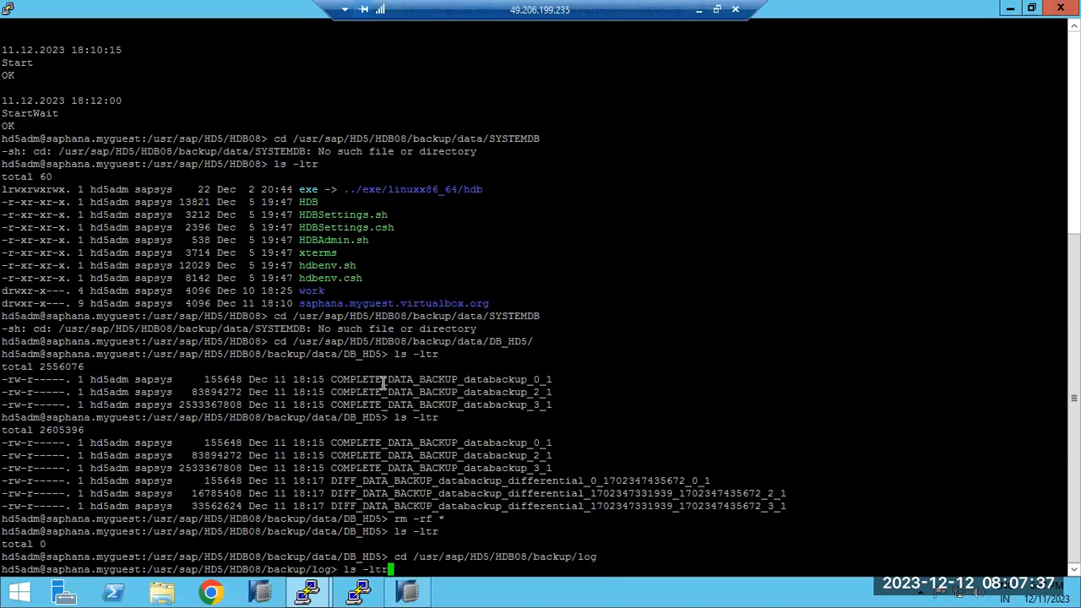
pyautogui.press('Return')
# Change to the DB_HD5 log backup directory, list its files and delete them all with rm -rf *
pyautogui.write('cd')
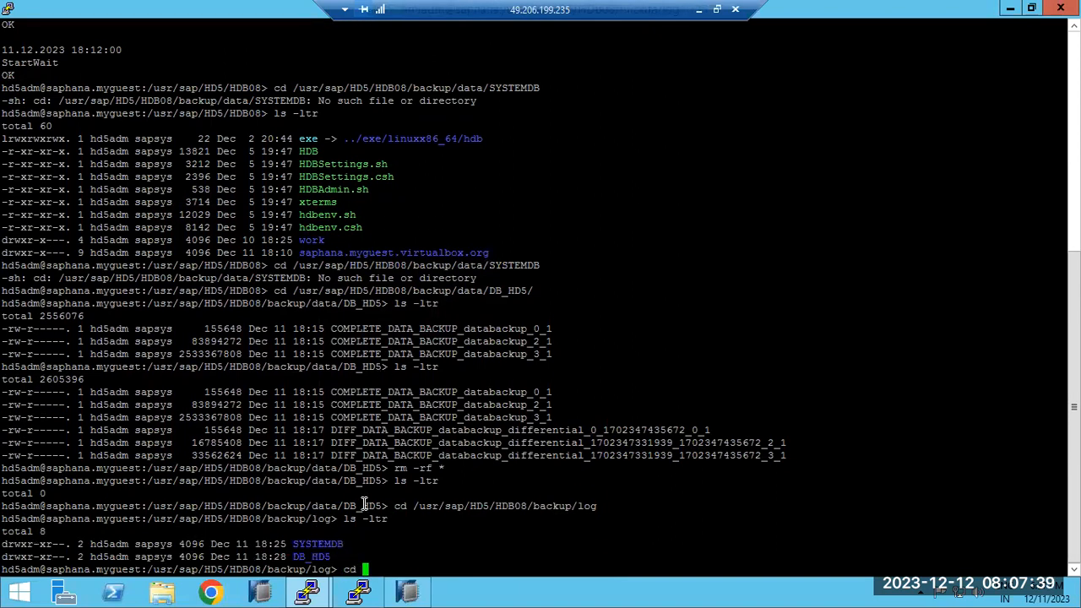
pyautogui.doubleClick(314, 556)
pyautogui.rightClick(332, 554)
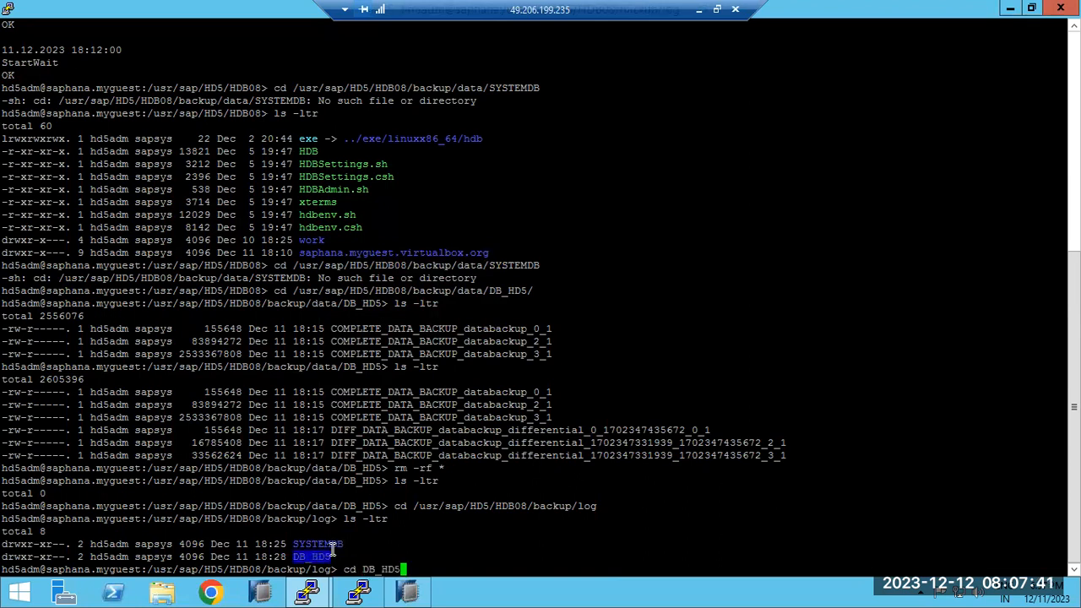
pyautogui.press('Return')
pyautogui.write('ls -ltr')
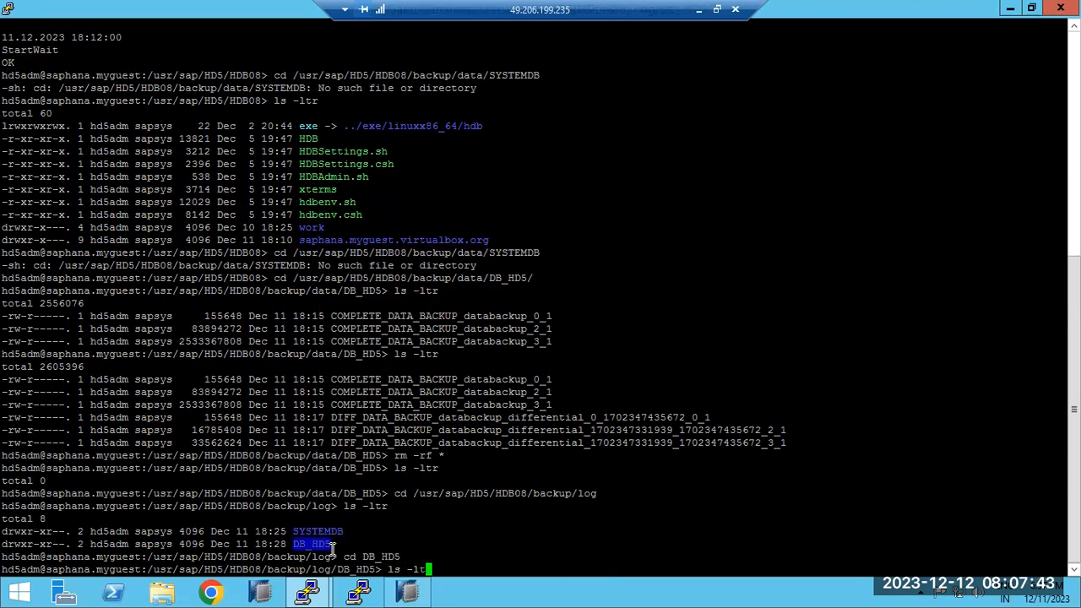
pyautogui.press('Return')
pyautogui.moveTo(352, 446); pyautogui.dragTo(379, 482)
pyautogui.moveTo(379, 521); pyautogui.dragTo(394, 527)
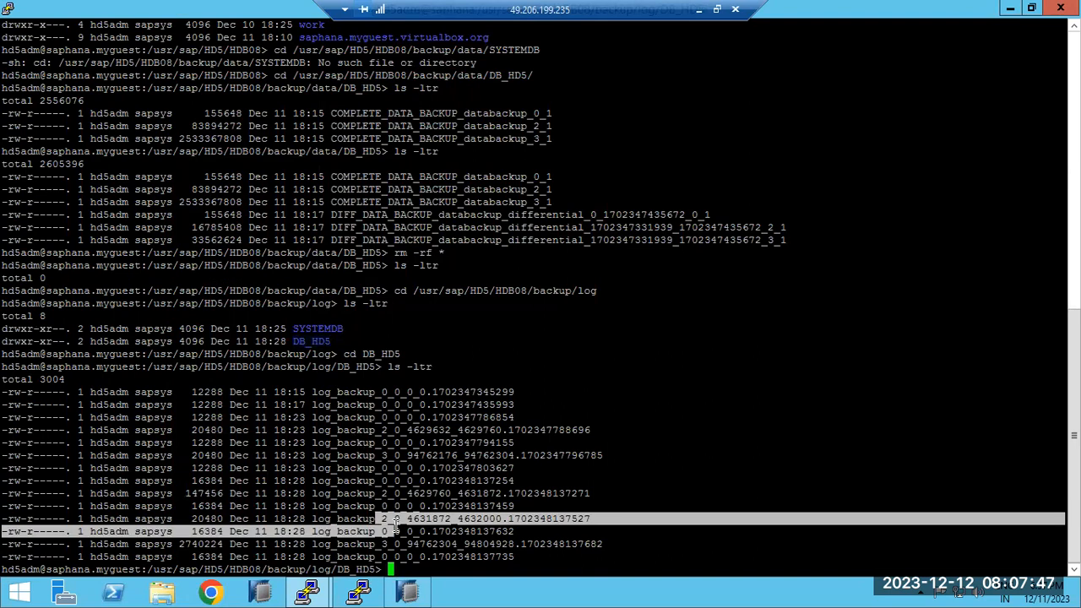
pyautogui.write('rm -rf *')
pyautogui.press('Return')
# Go back up to the parent log backup directory and list its contents with ls -ltr
pyautogui.write('cd ../')
pyautogui.press('Return')
pyautogui.write('ls -ltr')
pyautogui.press('Return')
# Change to the SYSTEMDB log backup directory, list its files and delete them all with rm -rf *
pyautogui.write('cd')
pyautogui.doubleClick(312, 544)
pyautogui.rightClick(310, 544)
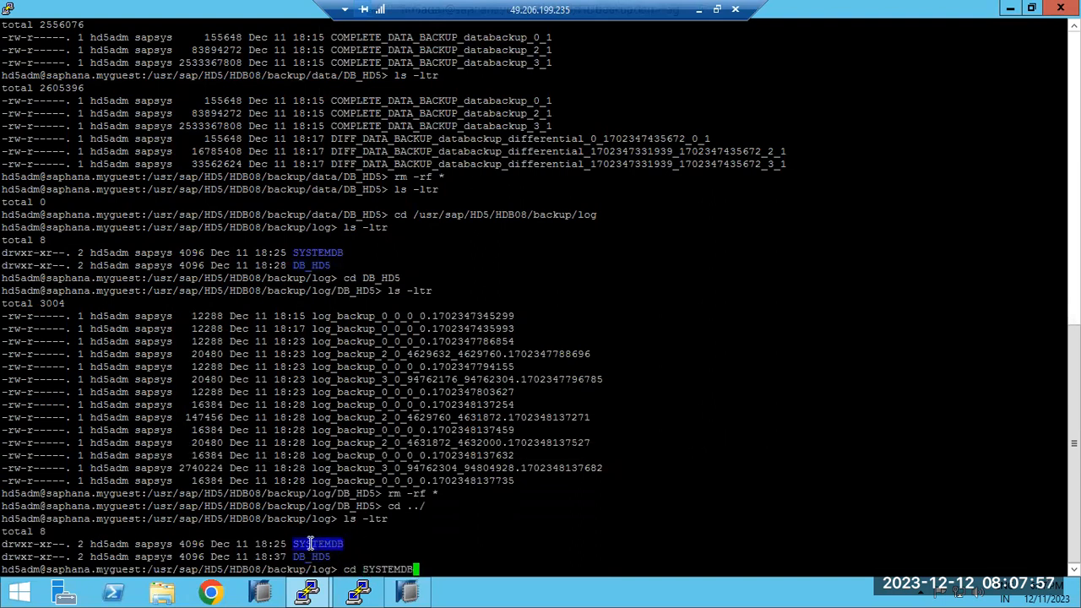
pyautogui.press('Return')
pyautogui.write('ls -ltr')
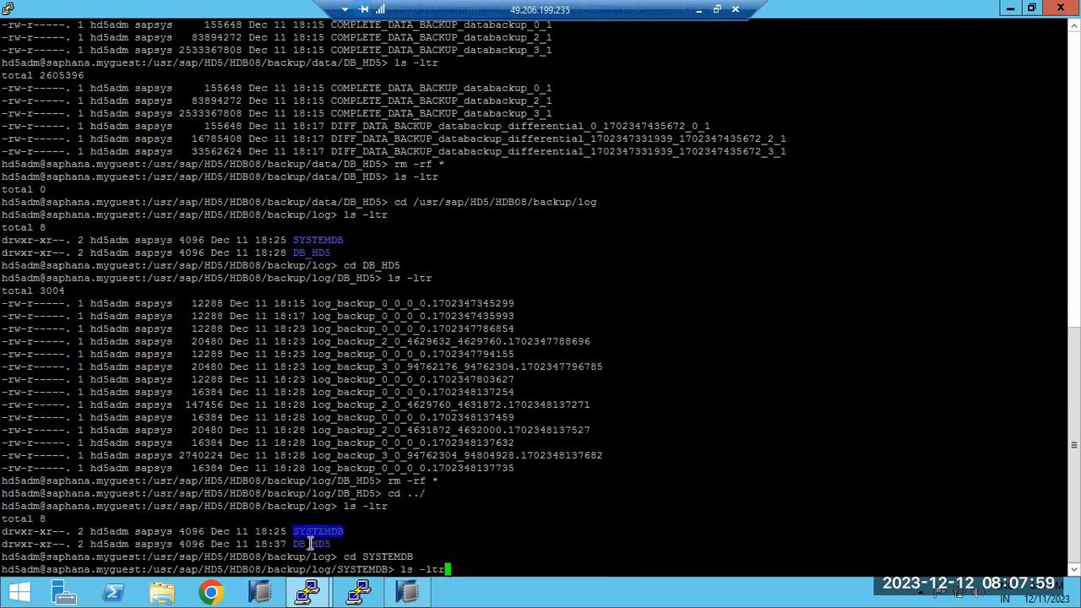
pyautogui.press('Return')
pyautogui.write('rm -r')
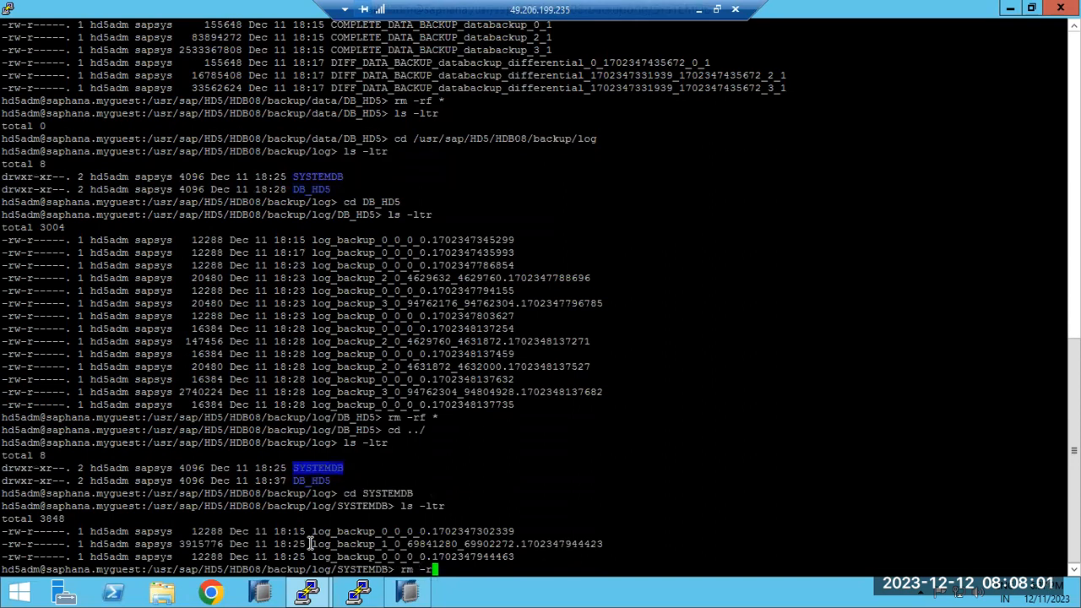
pyautogui.write('f *')
pyautogui.press('Return')
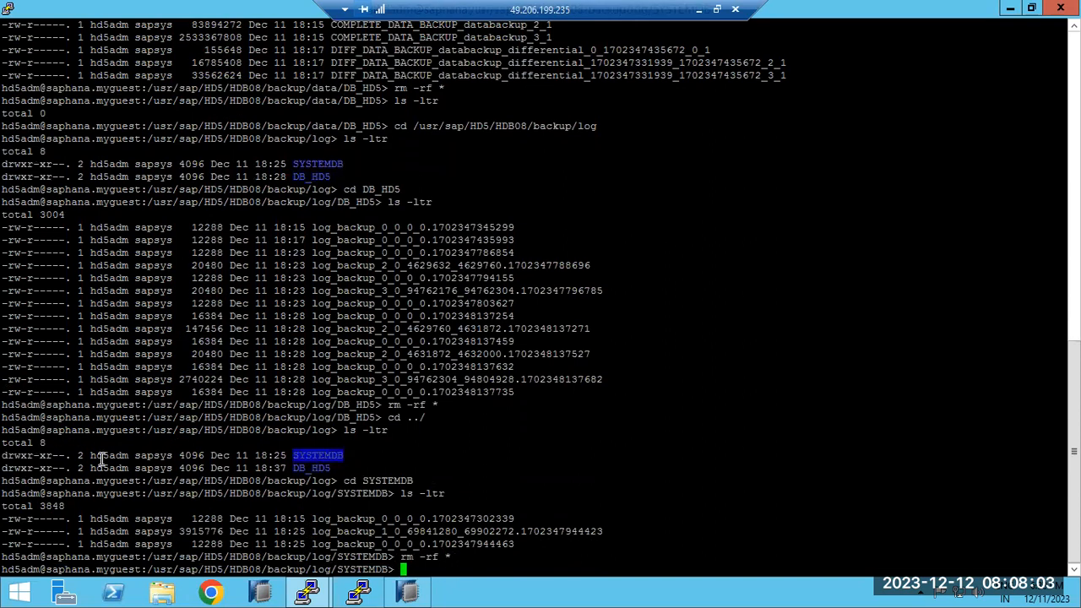
# Switch to SAP HANA Studio and inspect the SYSTEMDB data backup in the catalog, highlighting its destination type and location path
pyautogui.click(407, 592)
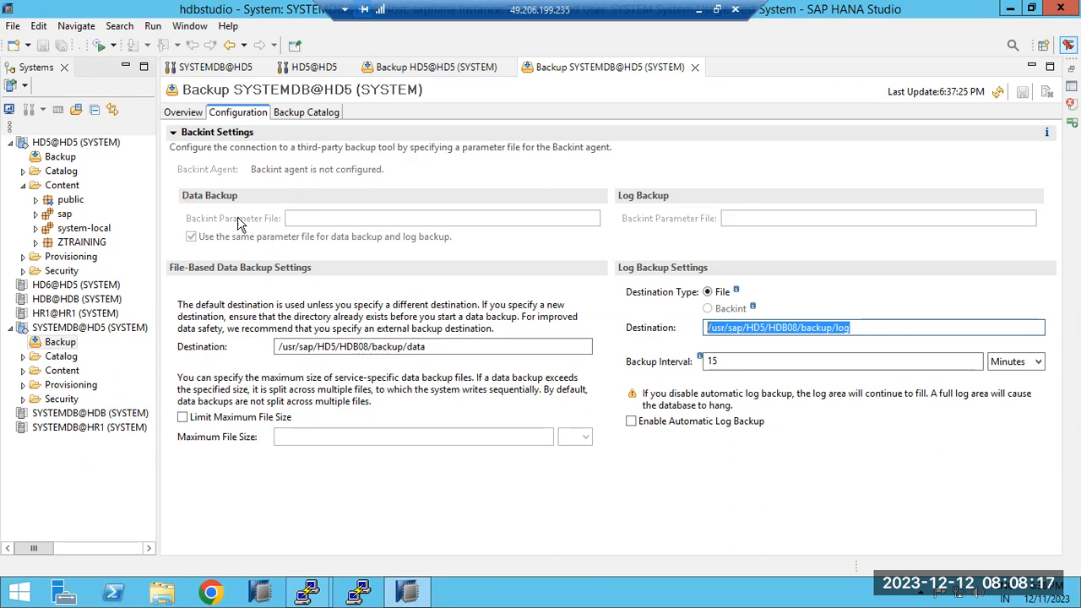
pyautogui.click(312, 116)
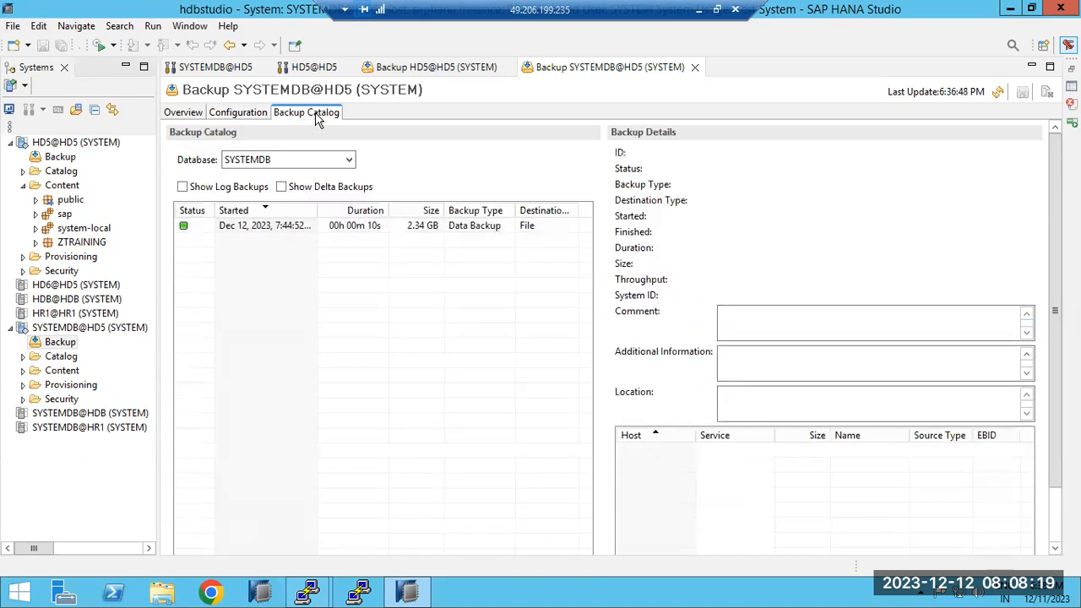
pyautogui.click(305, 230)
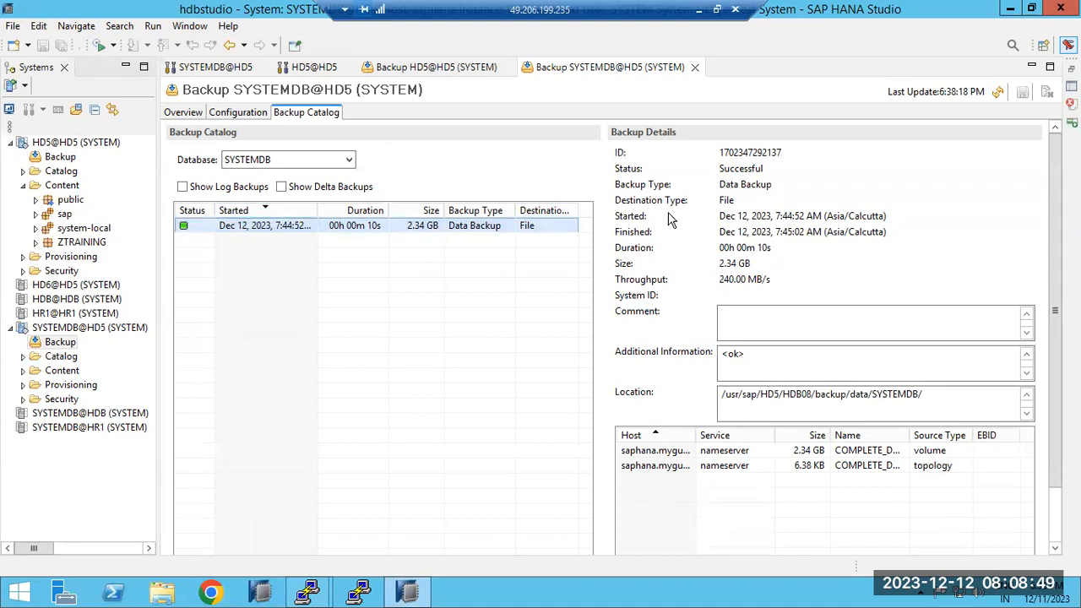
pyautogui.doubleClick(725, 200)
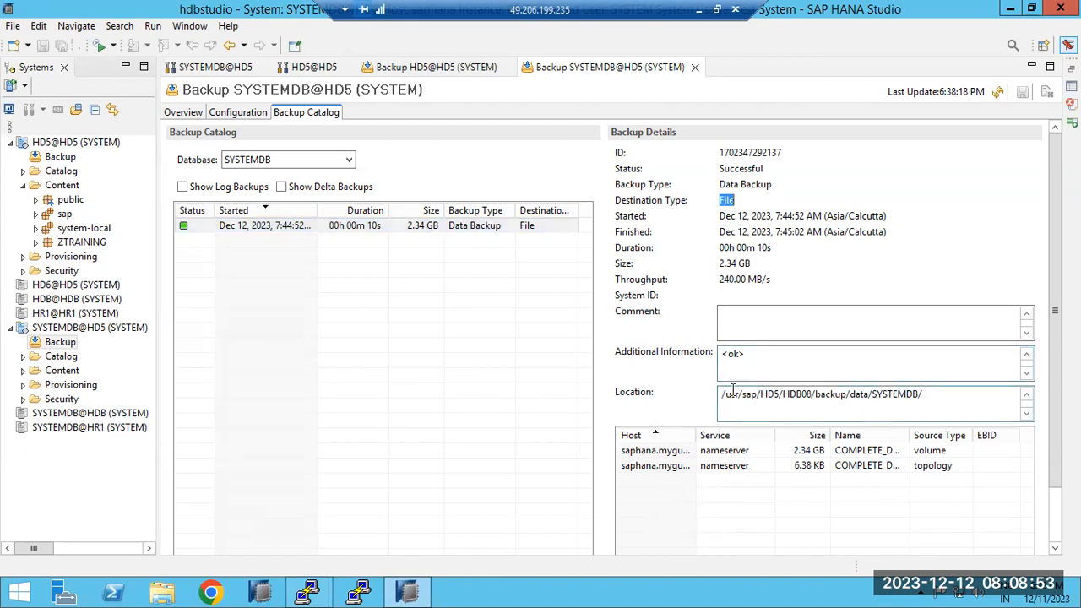
pyautogui.moveTo(723, 393)
pyautogui.mouseDown()
pyautogui.moveTo(935, 402)
pyautogui.moveTo(714, 397)
pyautogui.mouseUp()
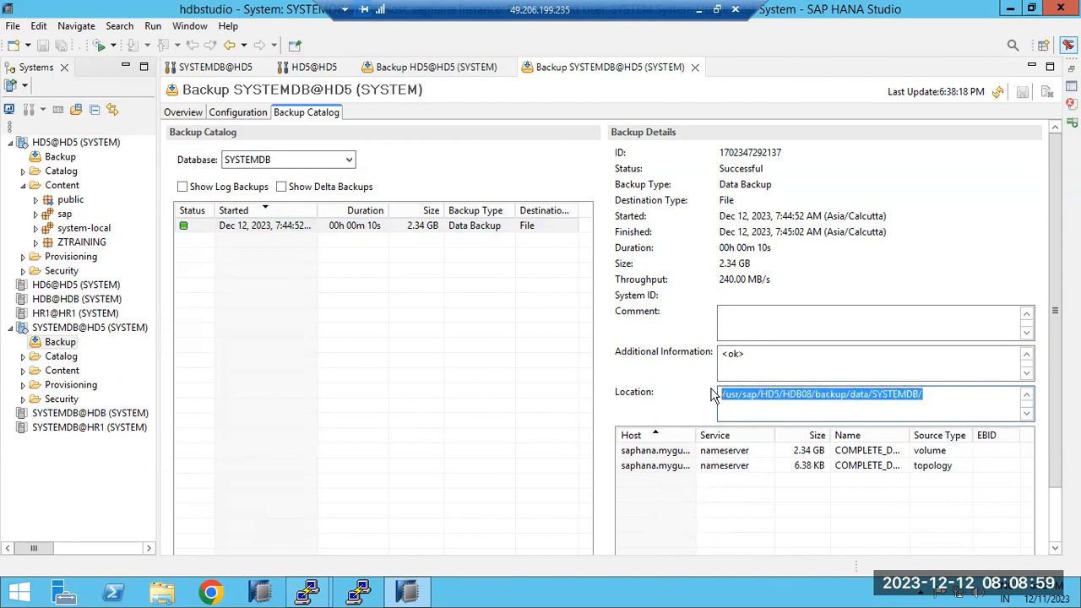